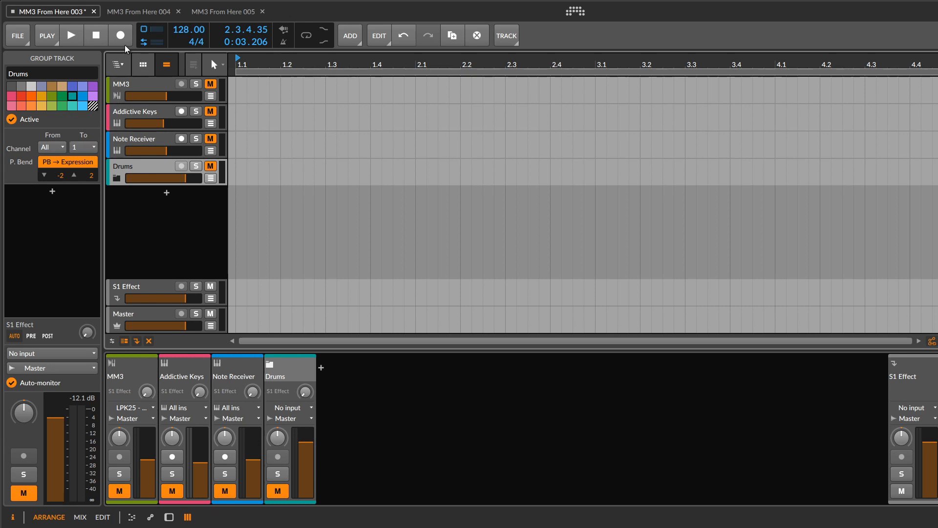
- Open the Midi Madness 3 plug-in window from the MM3 track's devices and move it fully into view
click(129, 86)
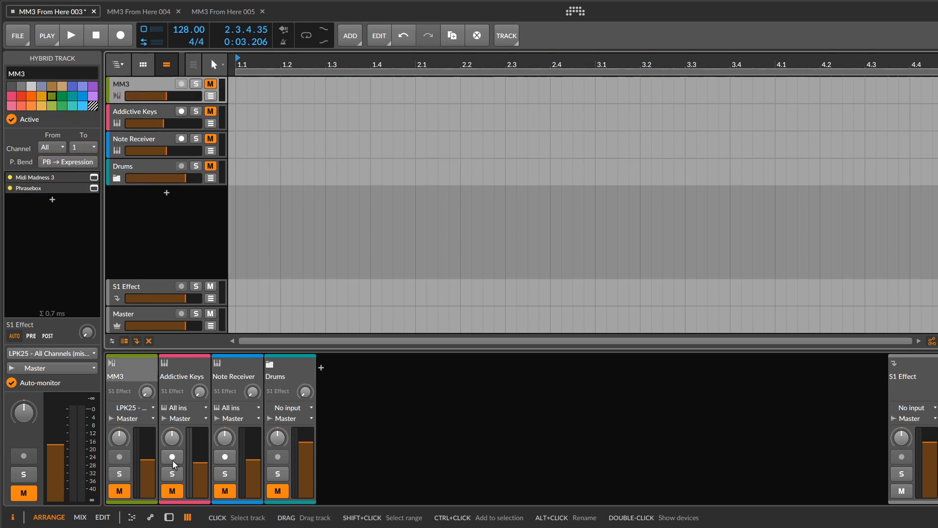
click(169, 517)
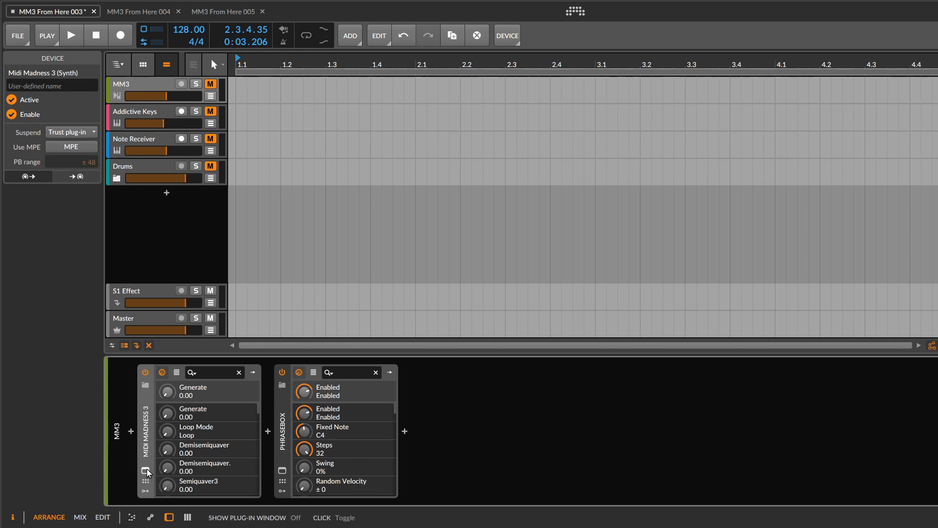
click(145, 470)
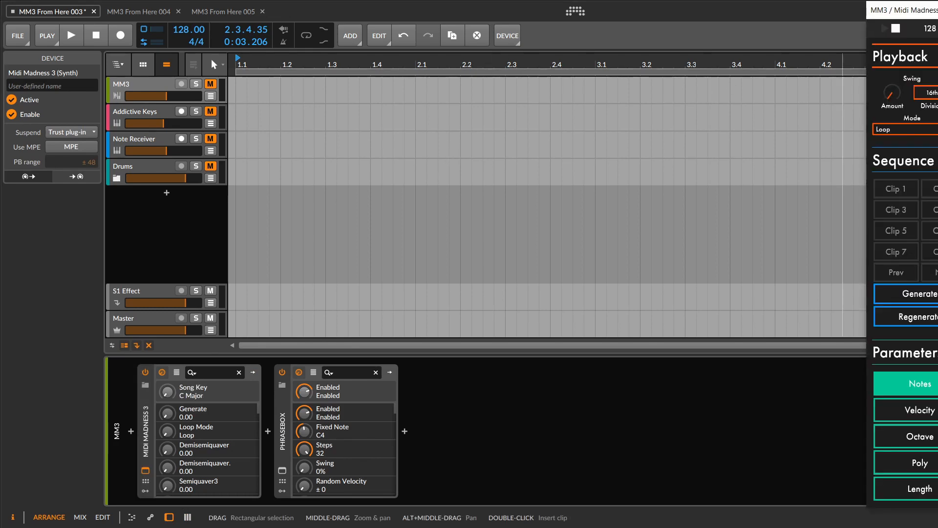
drag(923, 11, 462, 16)
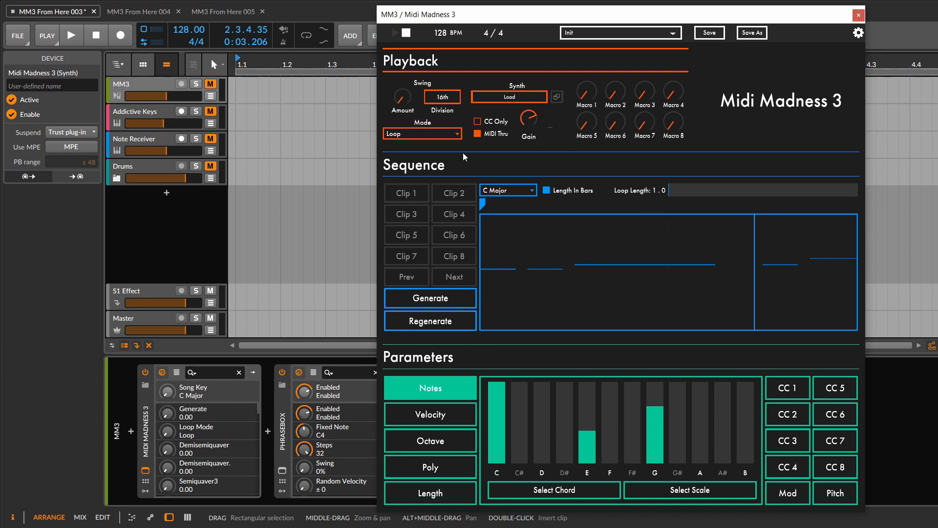
mouse_move(458, 139)
click(422, 324)
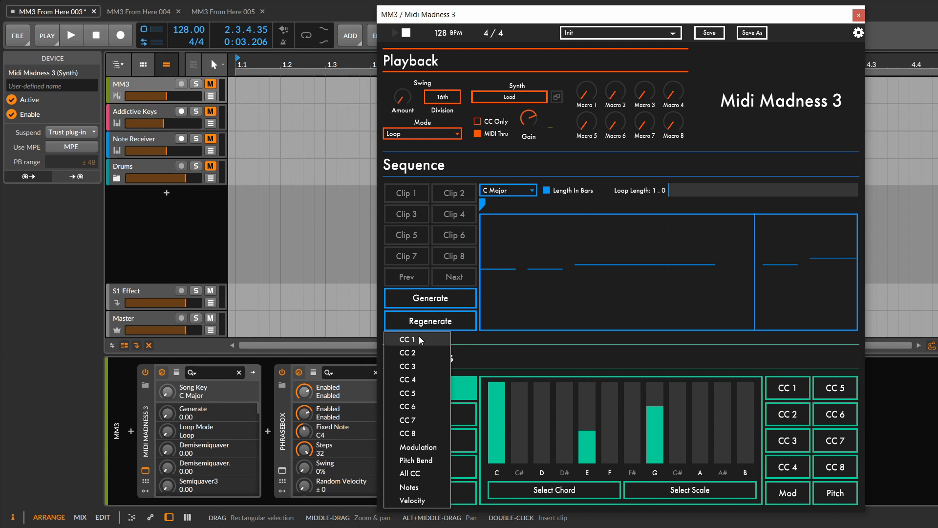
click(605, 204)
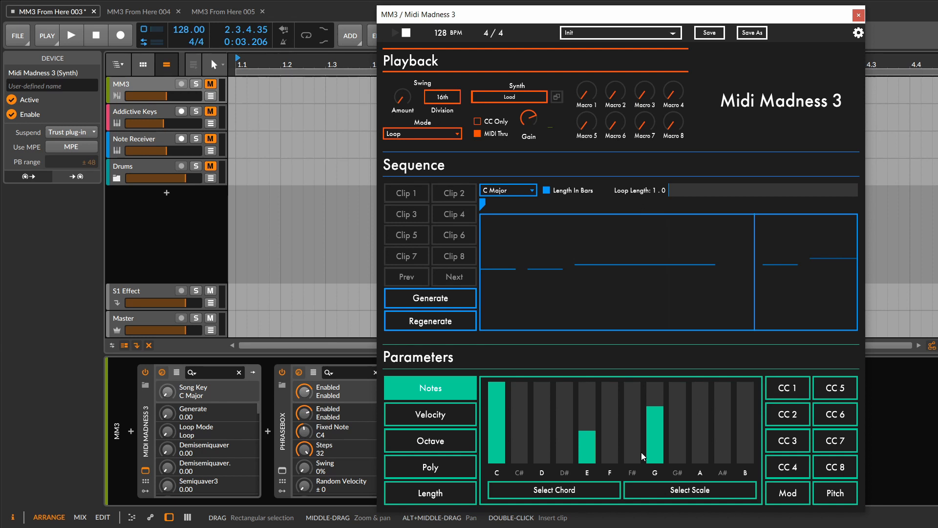
- Try the D# Locrian scale for the note probabilities, and return to the C Major chord
click(594, 486)
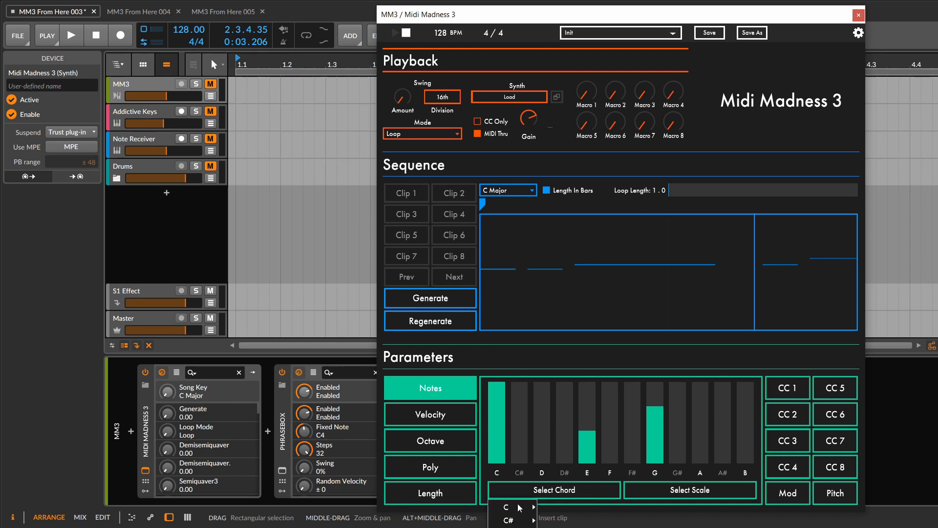
mouse_move(520, 507)
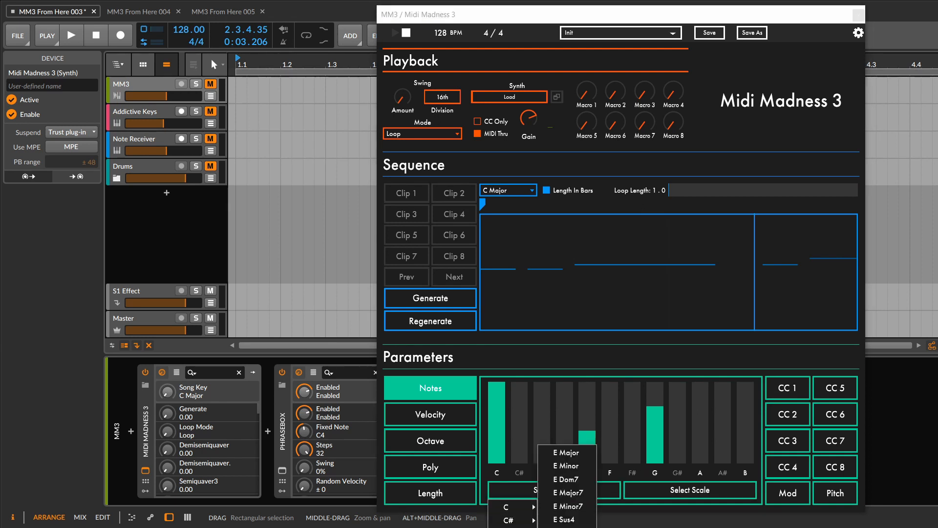
click(667, 493)
mouse_move(659, 516)
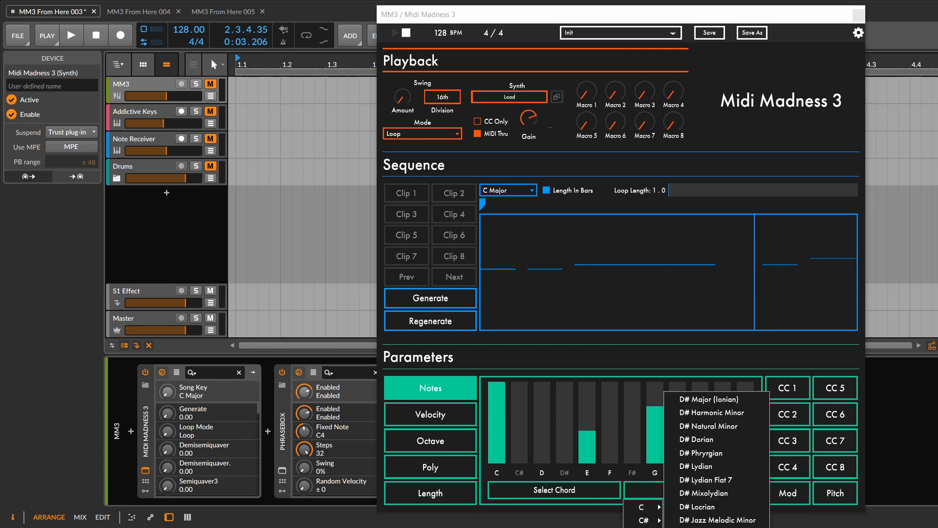
click(693, 507)
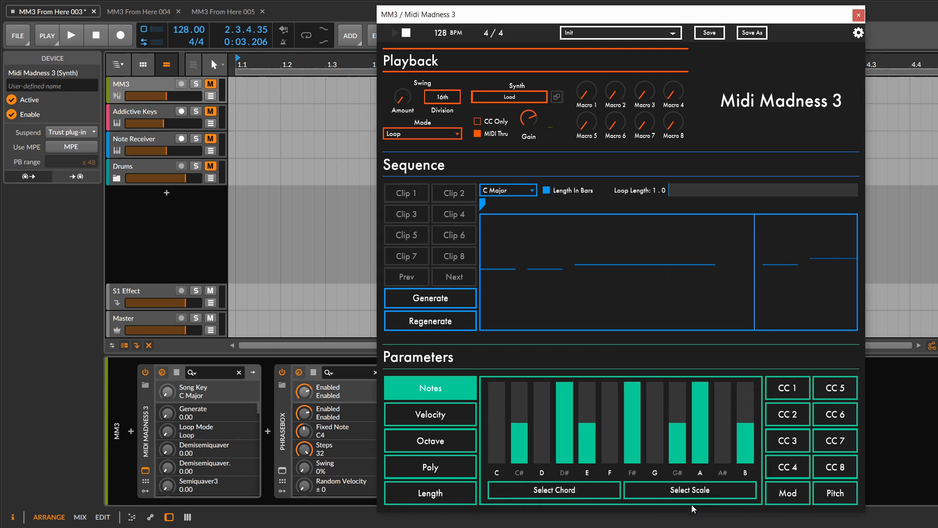
click(580, 489)
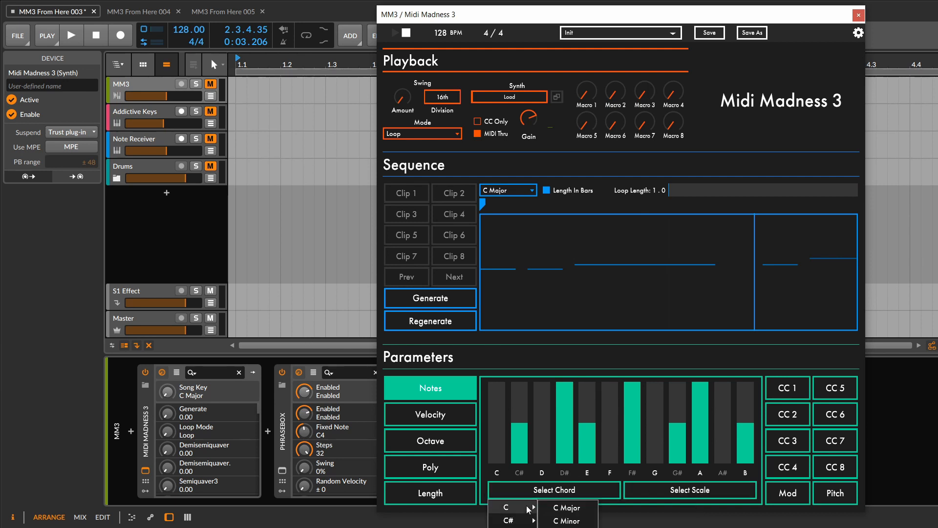
click(552, 507)
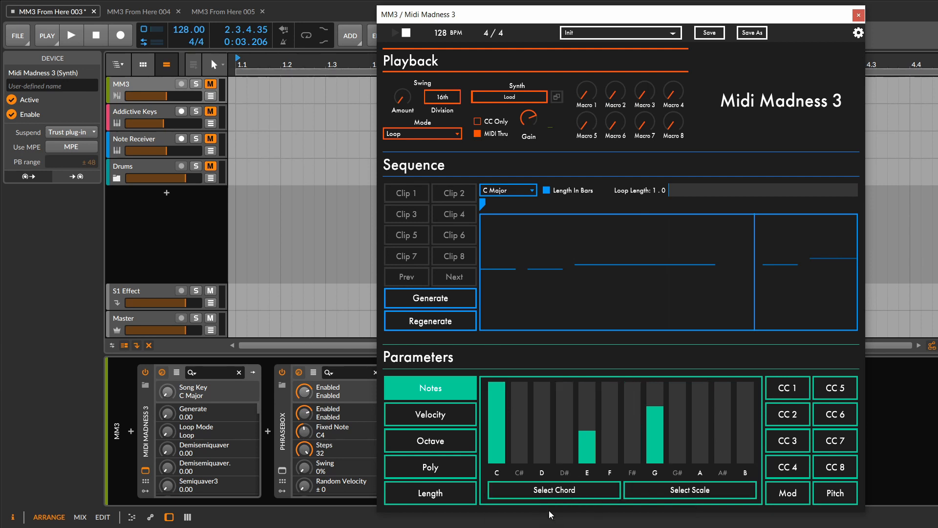
- Review the Velocity, Octave, Poly and Length parameters of the sequence
click(441, 418)
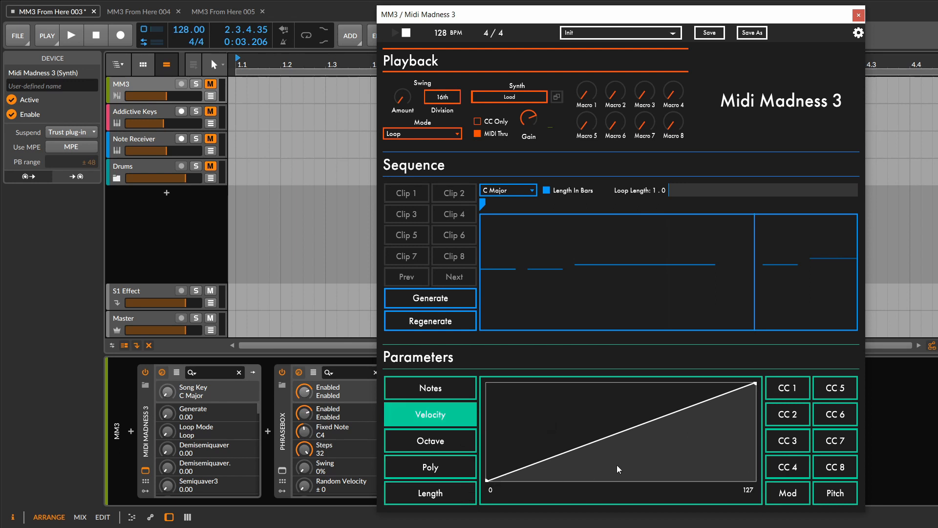
click(447, 440)
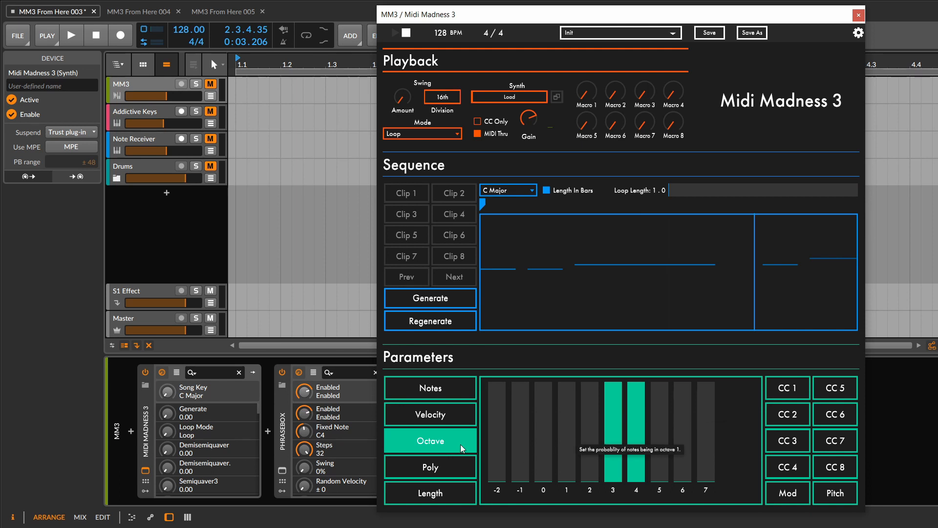
click(453, 465)
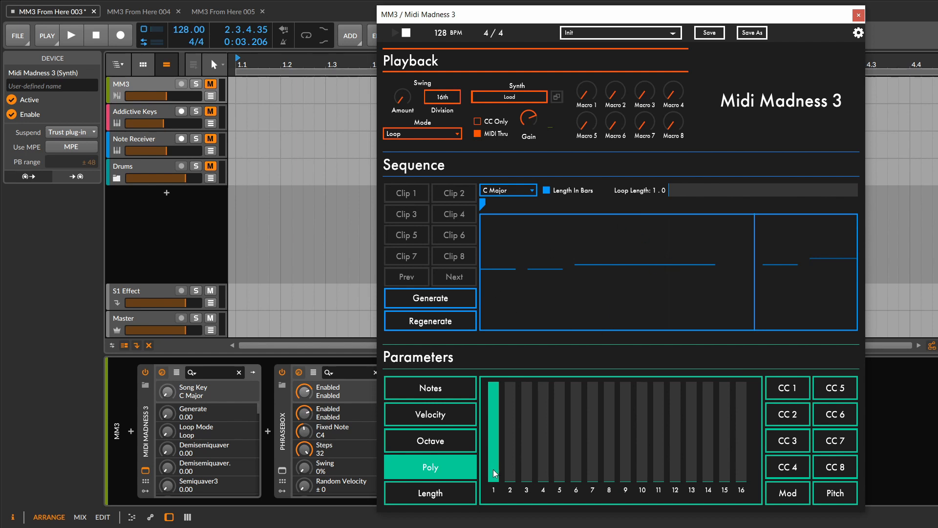
click(452, 496)
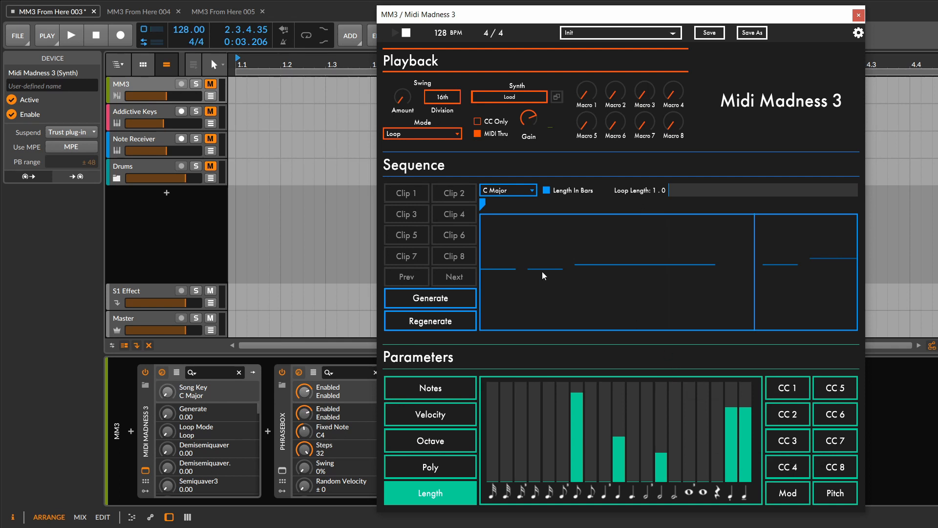
- Generate two new loops in succession with the current parameters
click(439, 300)
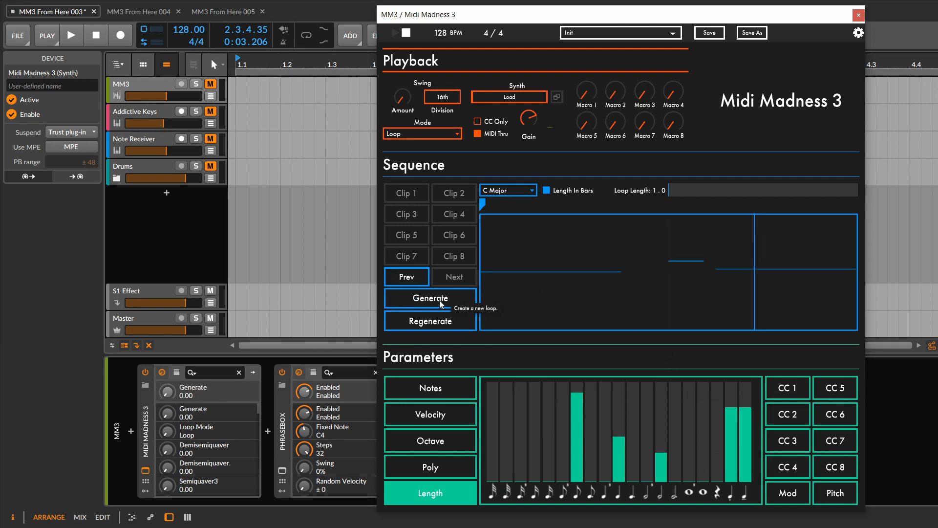
click(439, 300)
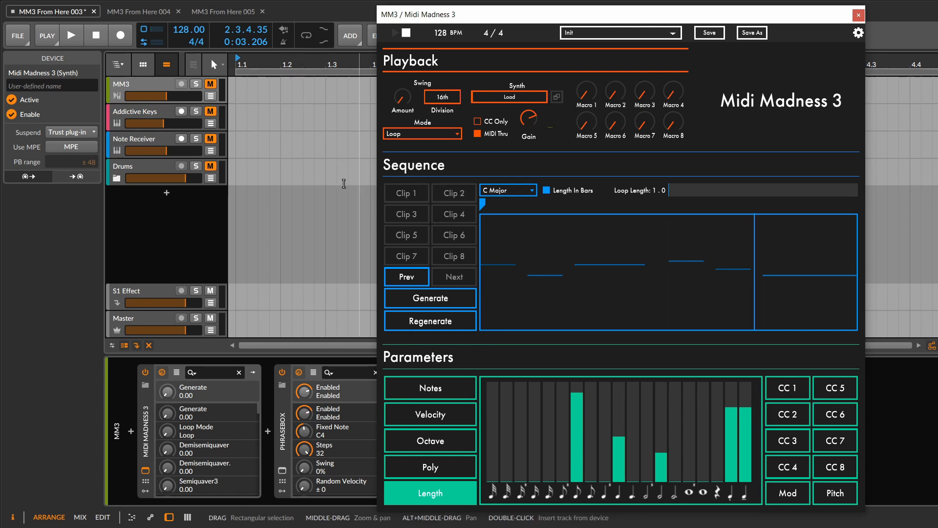
- Unmute the Addictive Keys and MM3 tracks
click(120, 112)
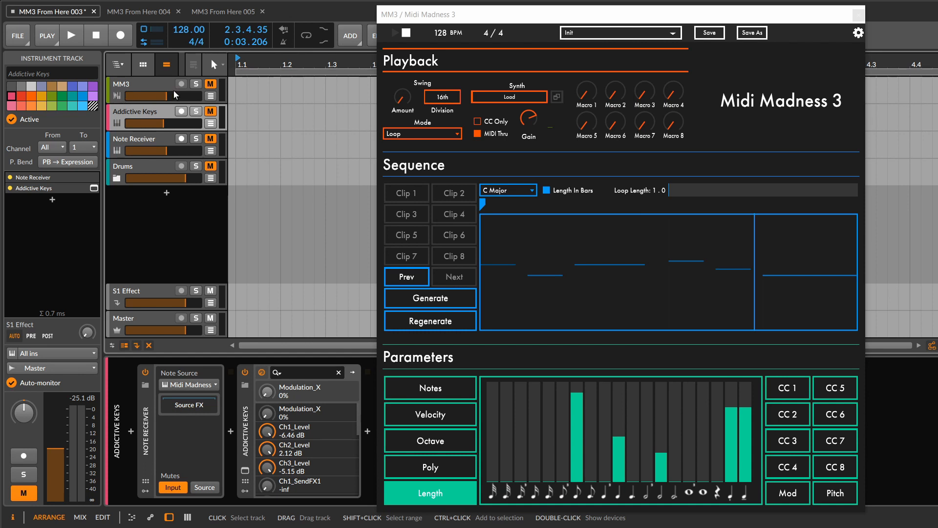
click(210, 111)
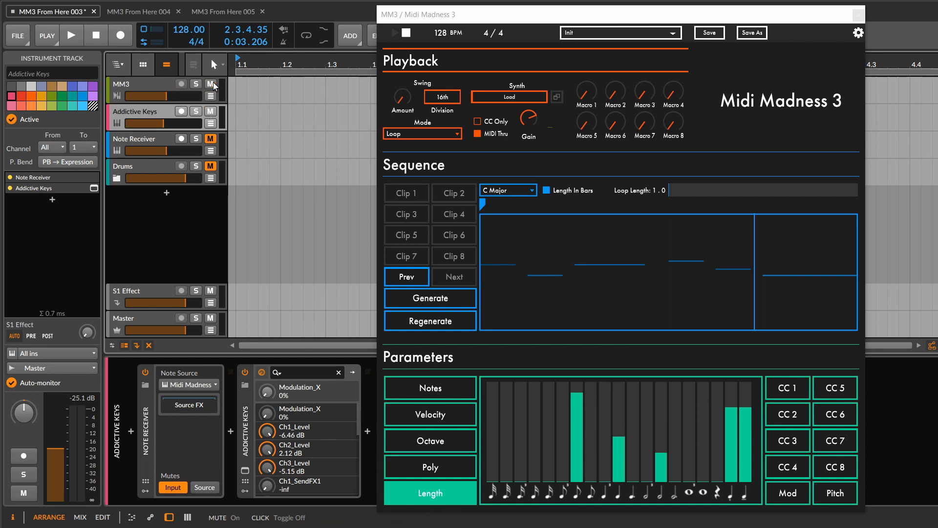
click(210, 84)
- Audition the loop in playback, generating a new one while it runs, and stop the transport
click(72, 36)
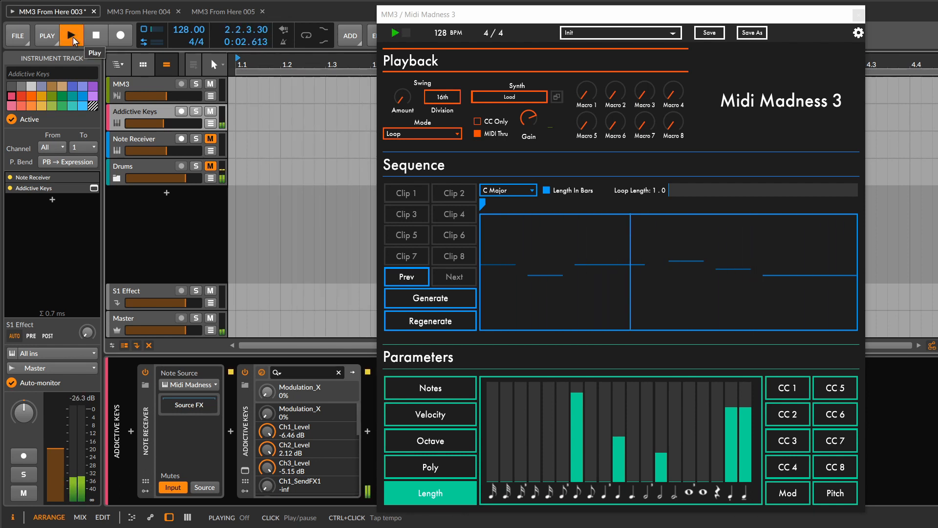
click(461, 304)
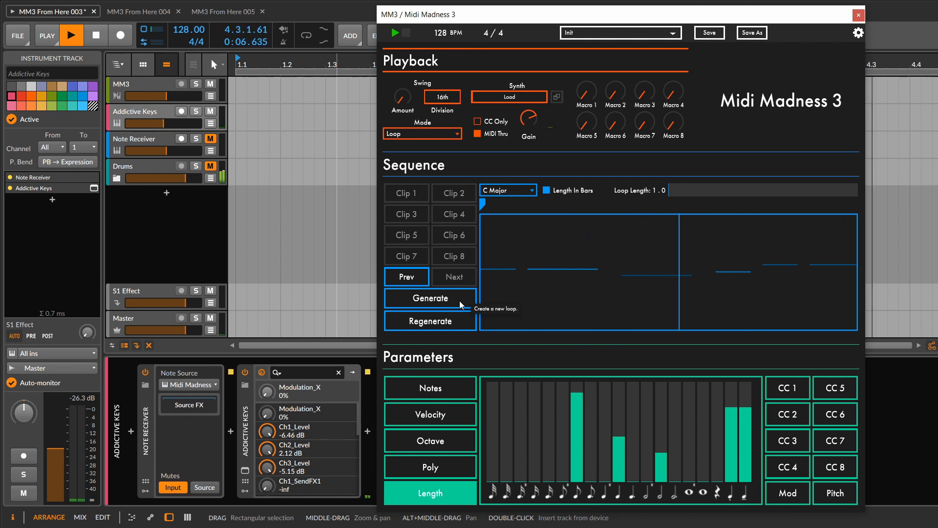
click(104, 38)
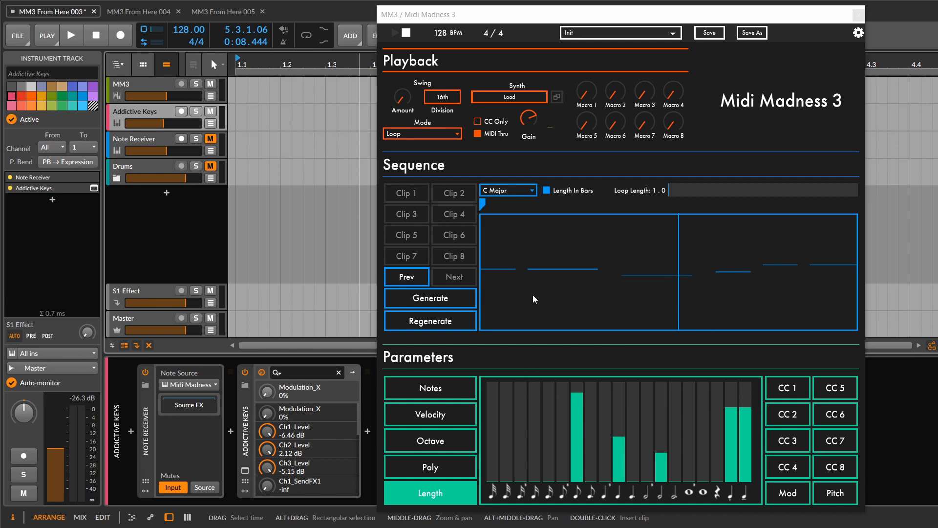
- Set the loop length to 2.0 bars and generate a new loop that fills it
click(465, 391)
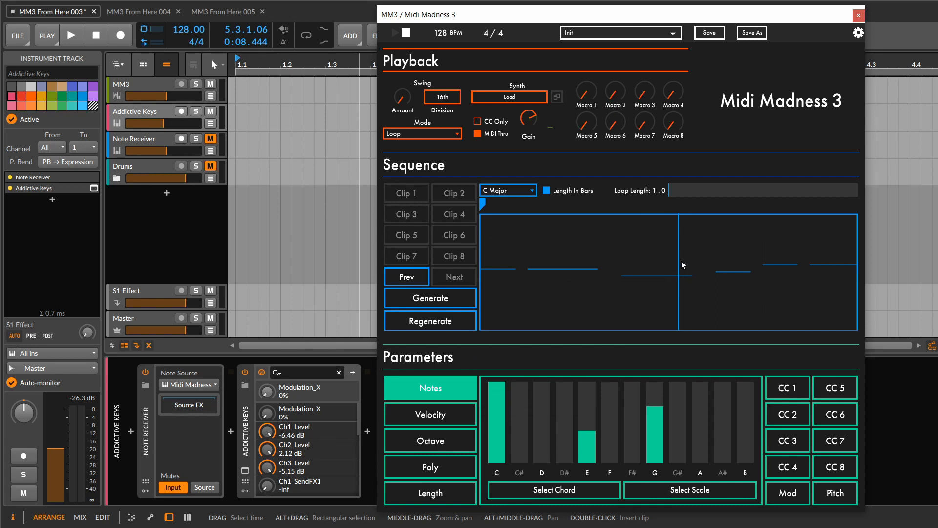
click(682, 192)
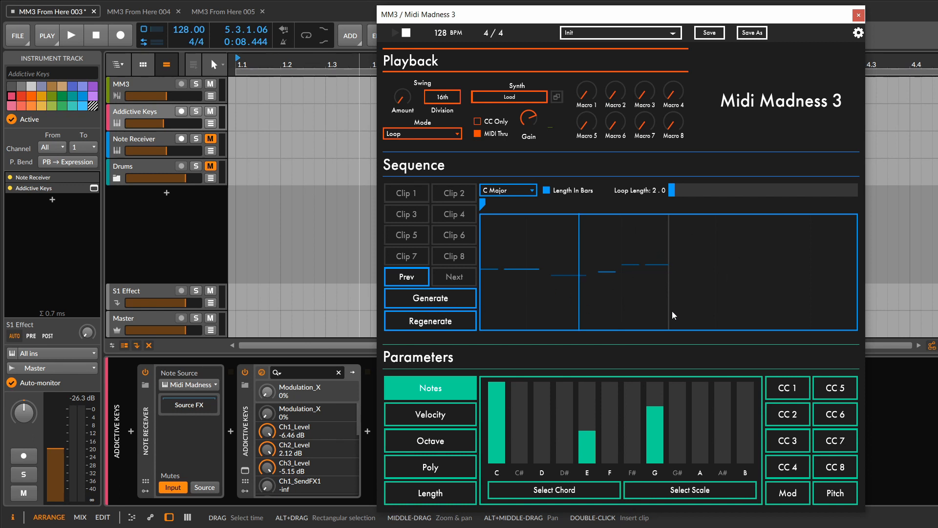
click(430, 300)
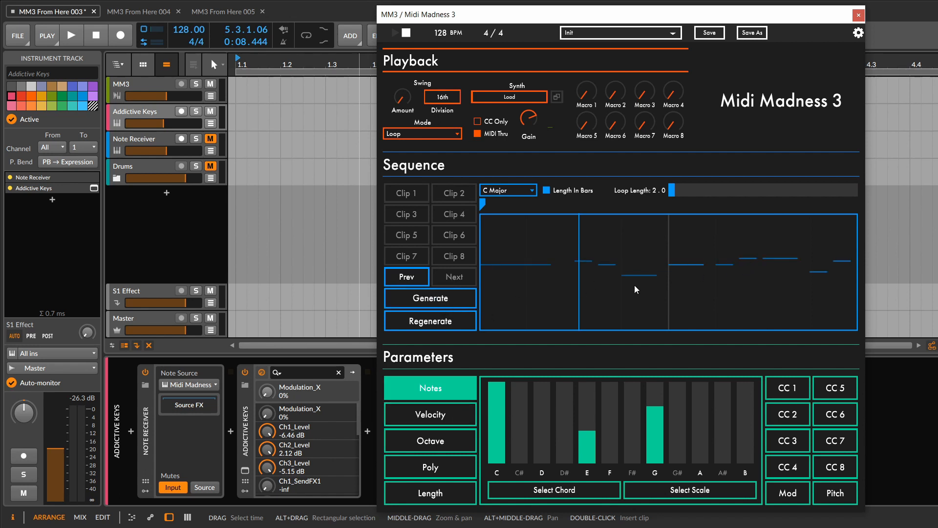
- Set the Poly probabilities to about two-thirds for 3 notes, about one-third for 4 notes and zero for 1 note
click(458, 471)
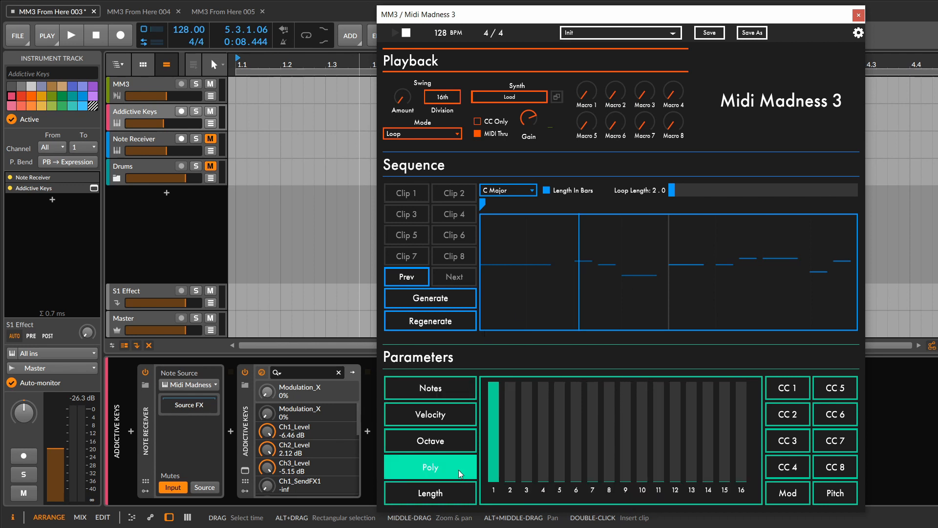
click(521, 429)
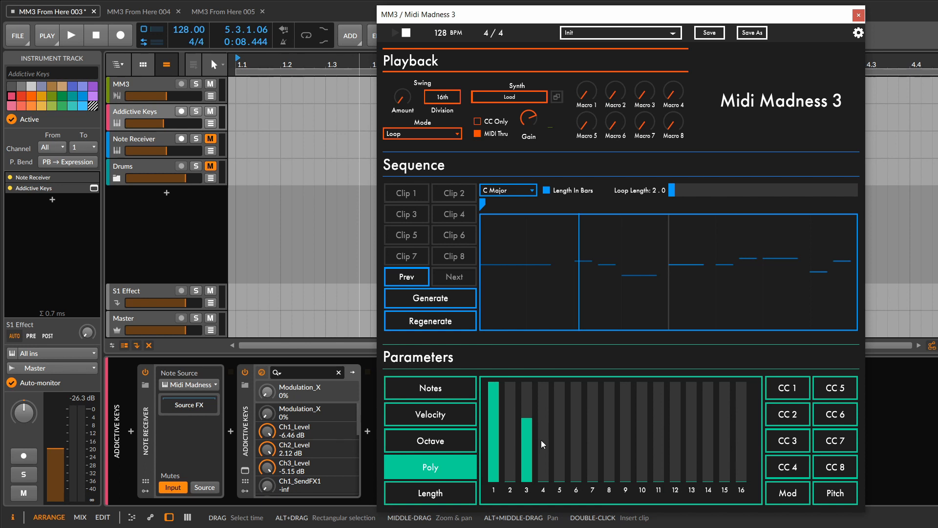
click(540, 444)
drag(494, 433, 493, 490)
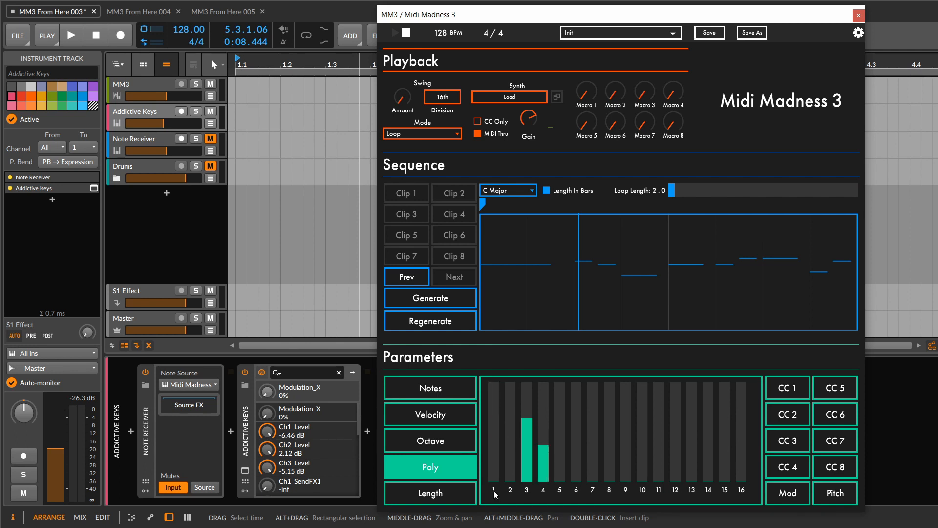
- Apply the C Major chord to the note probabilities and add the note B at about one-fifth probability
click(445, 387)
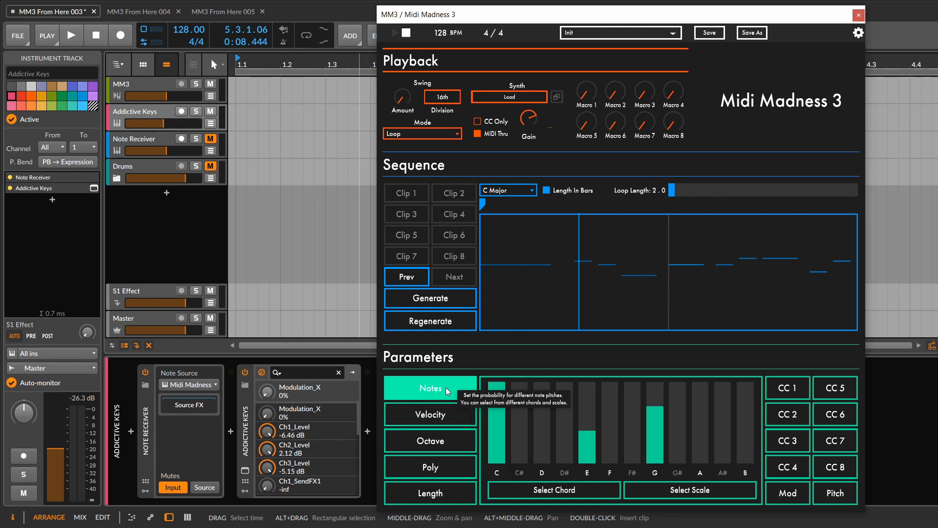
click(552, 492)
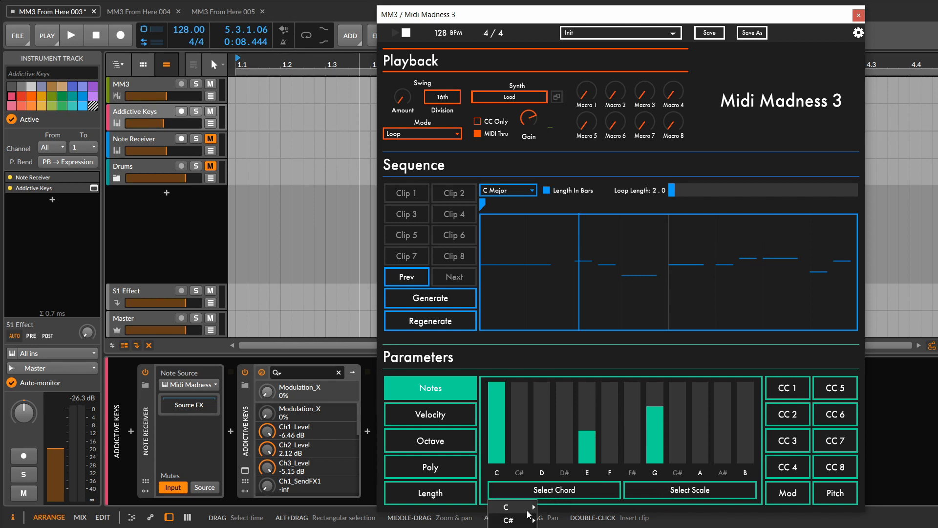
mouse_move(529, 511)
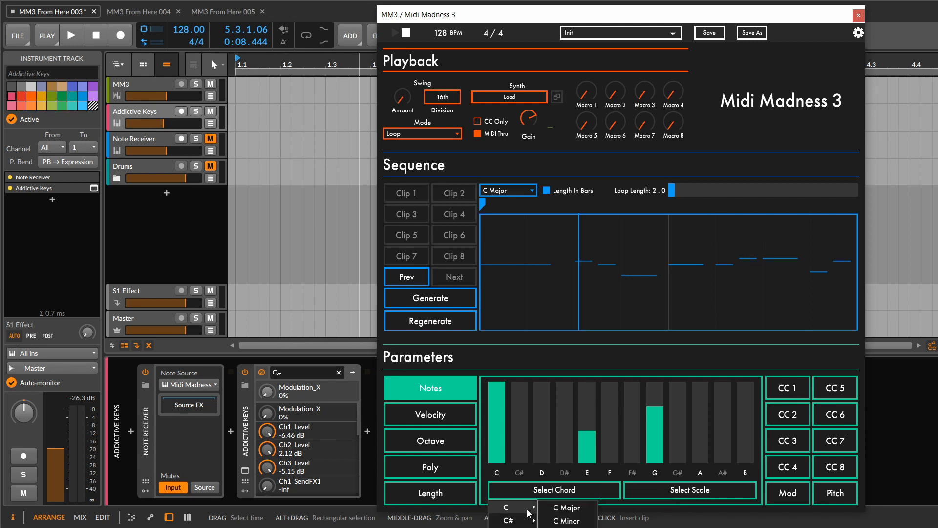
click(569, 508)
click(745, 447)
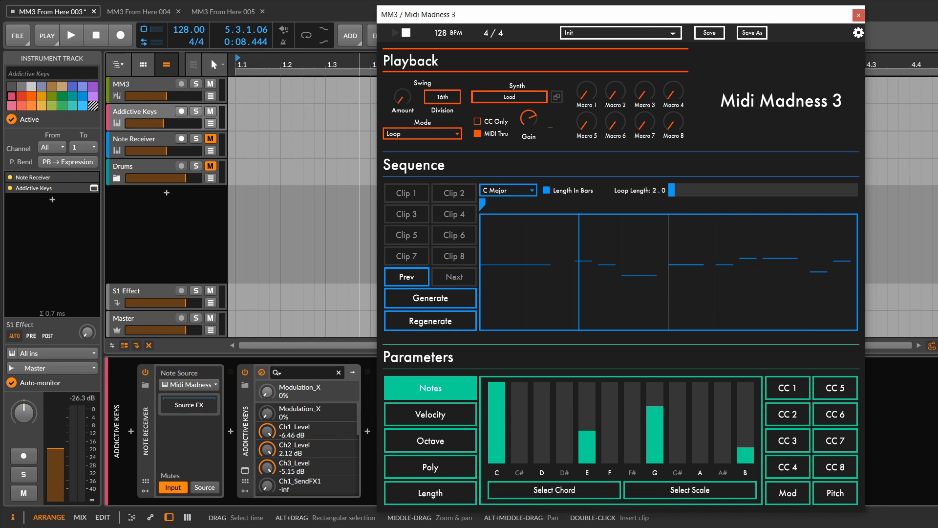
- Adjust the Length probabilities: add a small rest probability, raise the two rightmost bars to maximum, halve the quaver and add a shorter note at about one-quarter
click(441, 495)
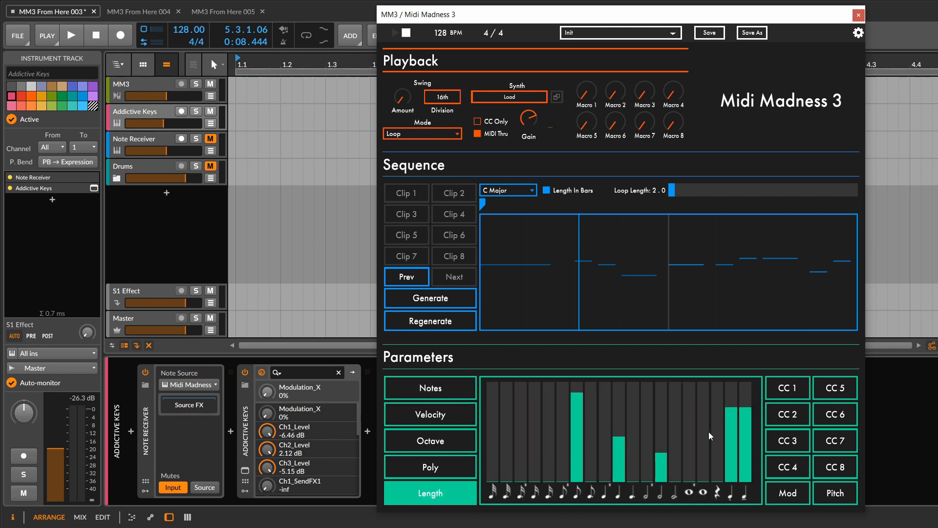
click(722, 470)
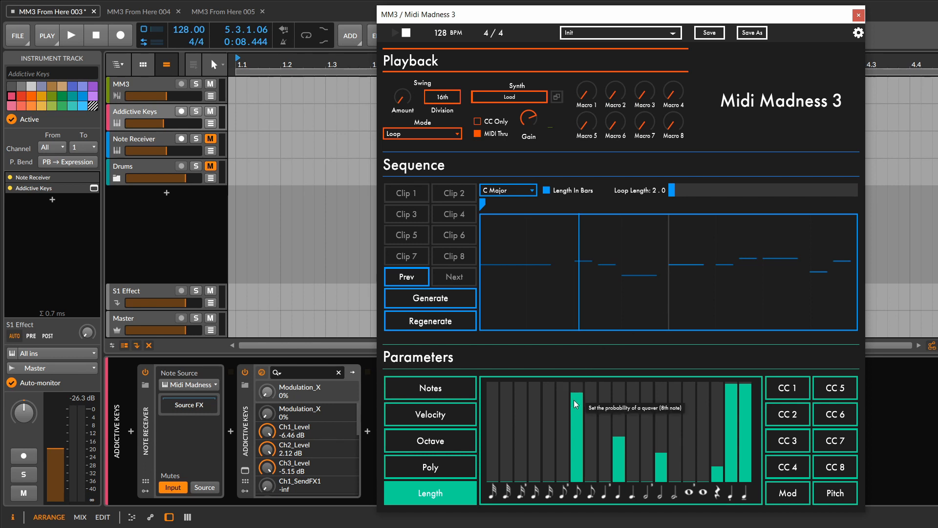
drag(573, 400, 583, 430)
drag(552, 459, 551, 459)
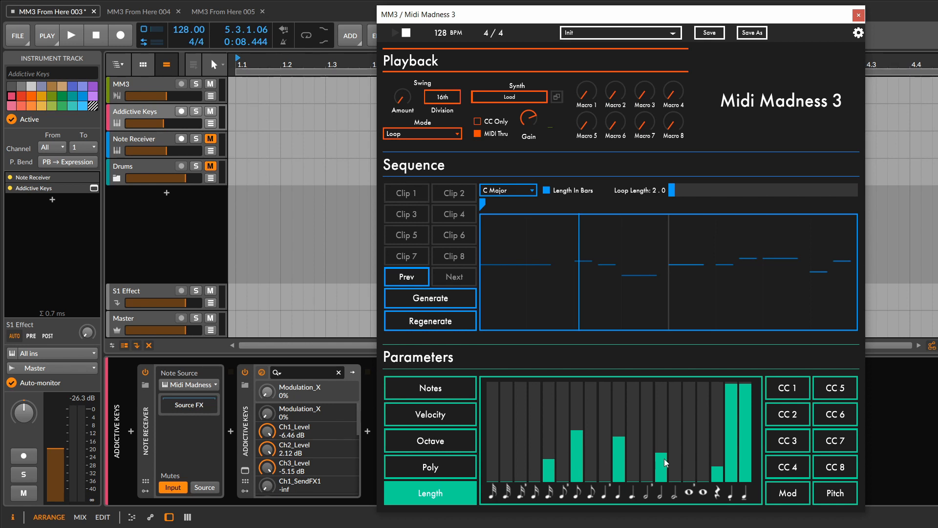
- Drop the half-note Length probability to zero and generate two new loops, starting playback to audition them
drag(663, 459, 668, 485)
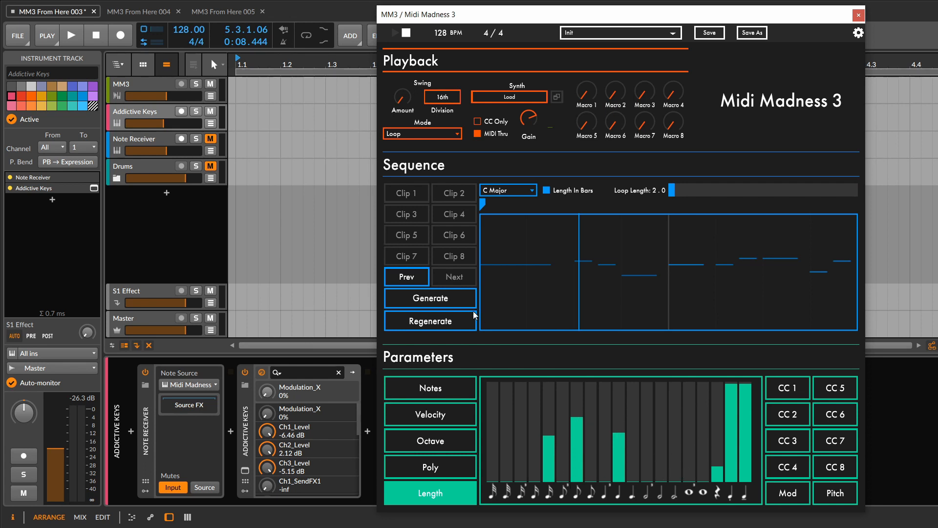
click(461, 297)
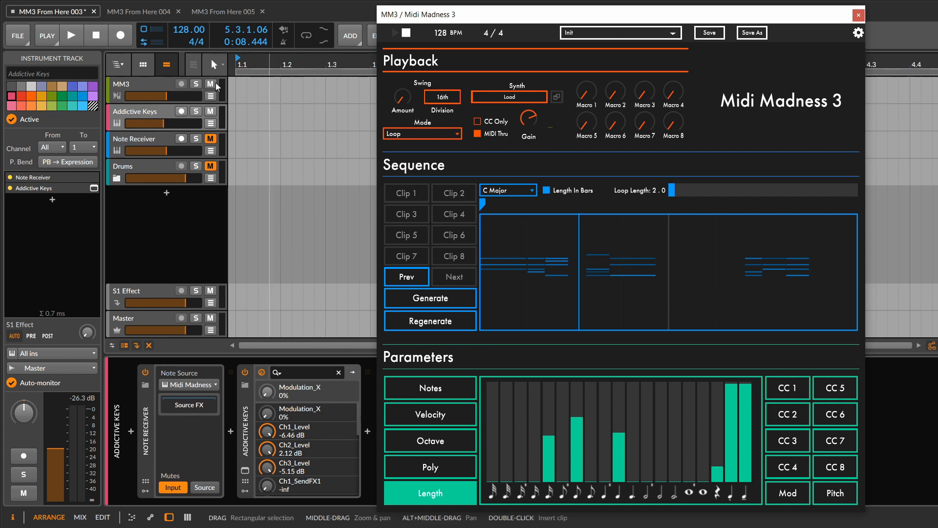
click(80, 41)
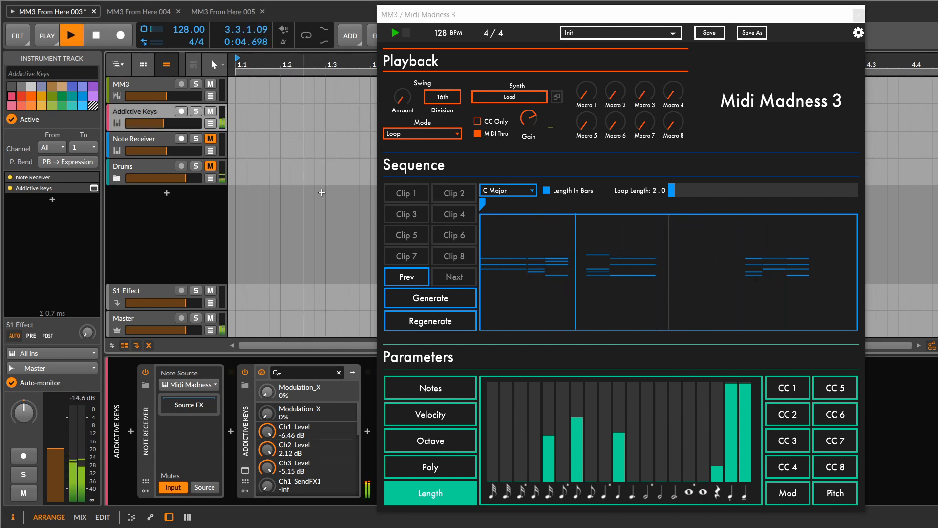
click(421, 304)
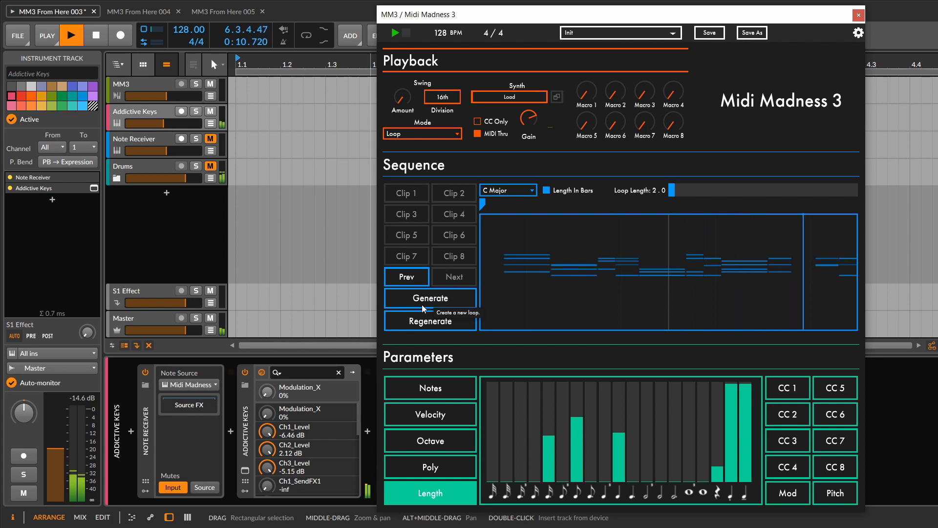
- Stop and rewind playback, set the tempo to 110 BPM, and show the Notes probabilities
click(107, 35)
click(107, 35)
drag(186, 30, 186, 39)
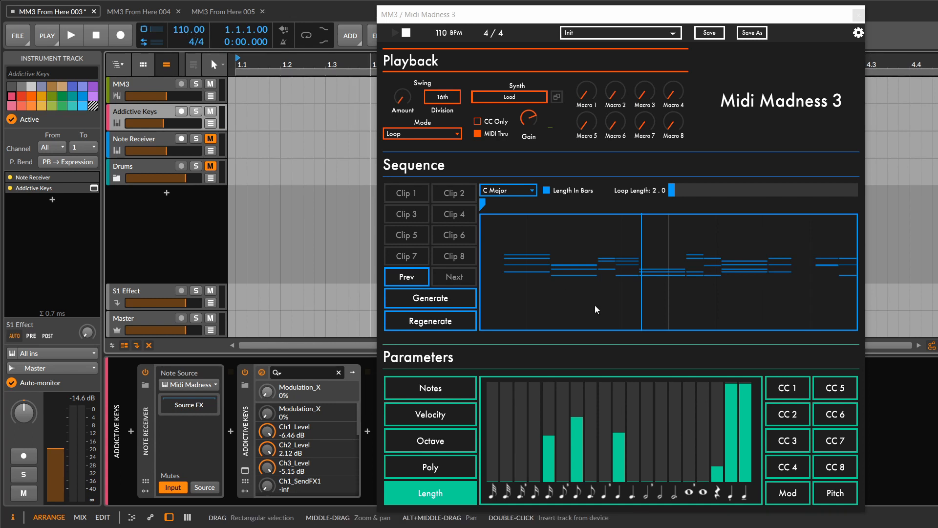
click(459, 389)
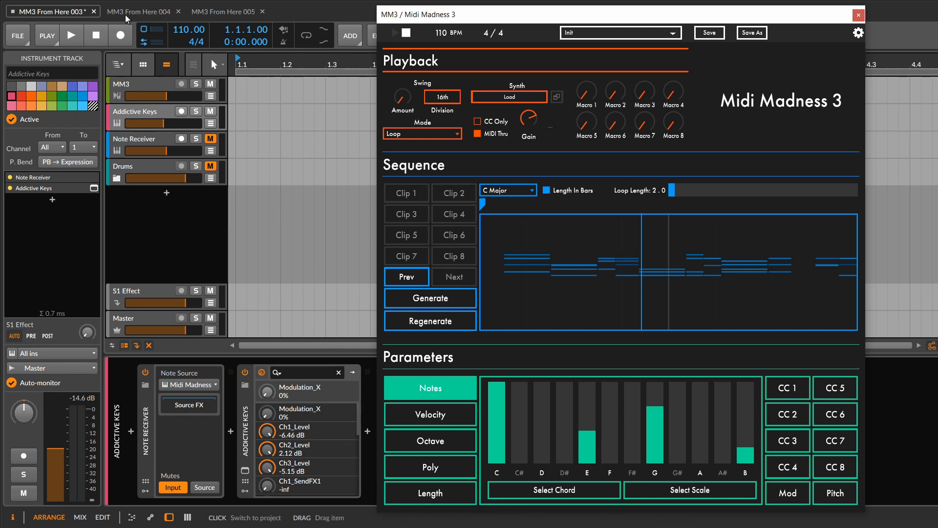
- Close the Midi Madness 3 window, switch to the project MM3 From Here 004 and activate its audio engine
click(859, 15)
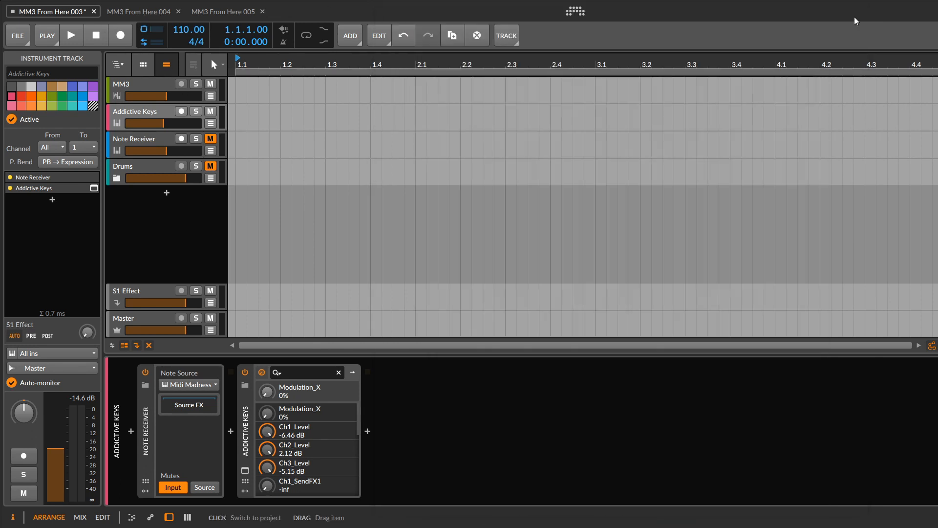
click(118, 14)
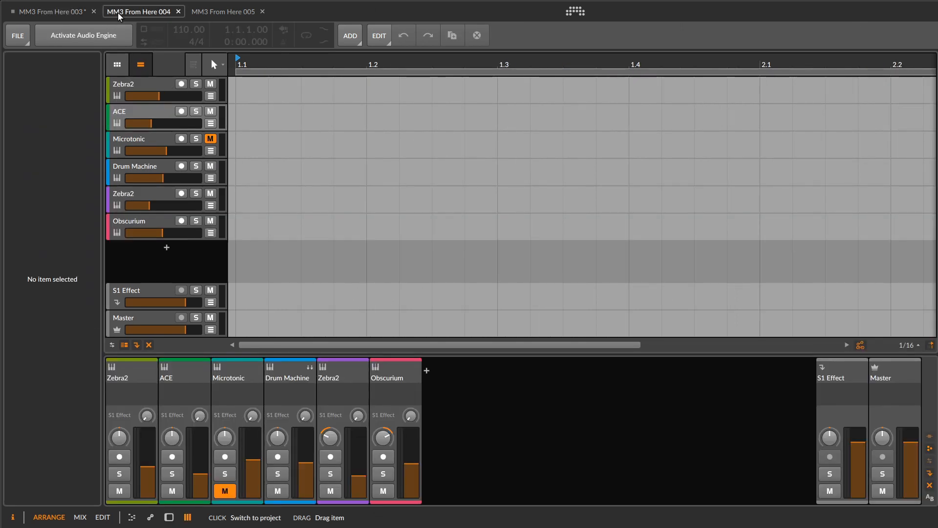
click(80, 36)
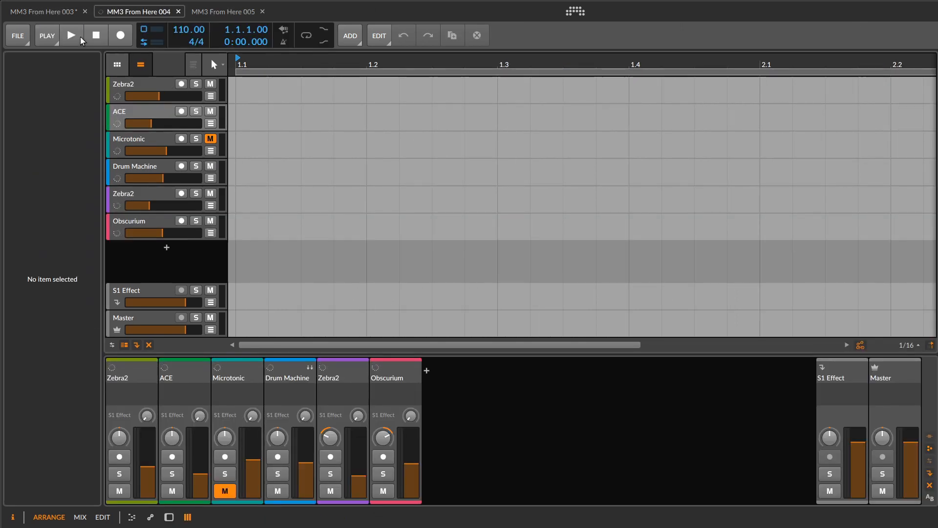
- Mute the Obscurium, lower Zebra2, Drum Machine and ACE tracks
click(210, 220)
click(210, 193)
click(210, 166)
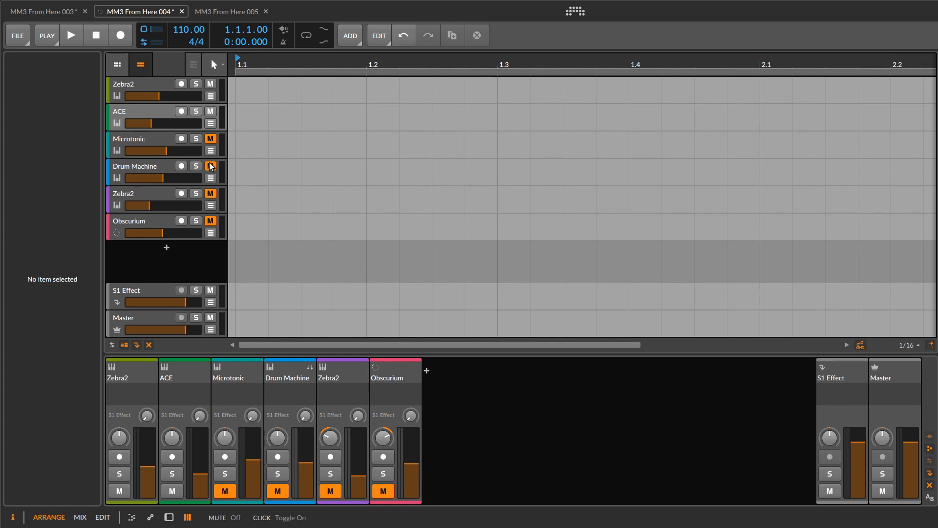
click(211, 111)
- Open Midi Madness 3 on the first Zebra2 track and inspect the note probabilities of its chord markers at bars 1 and 5
click(133, 85)
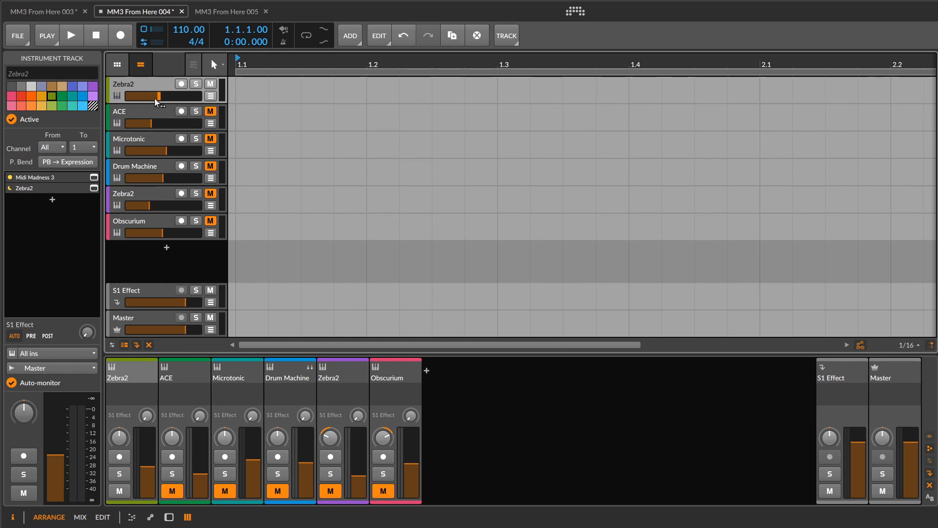
click(169, 516)
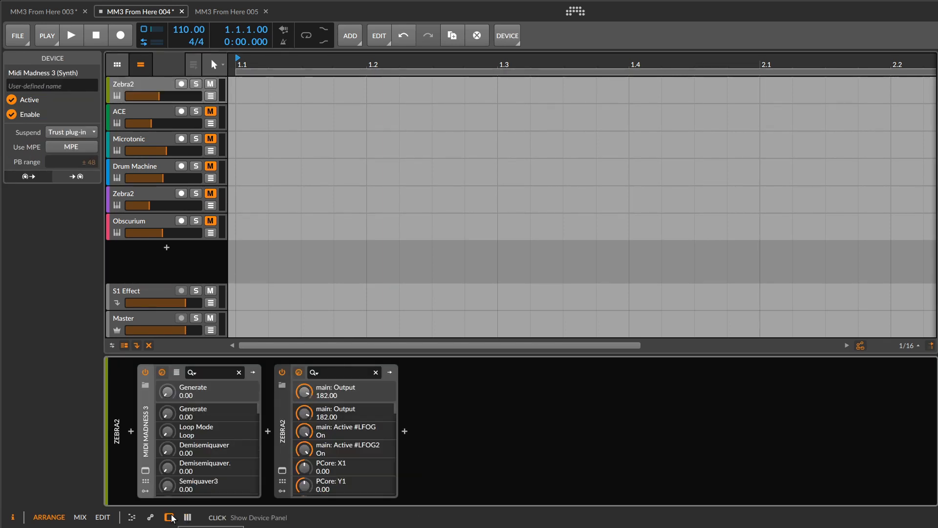
click(146, 470)
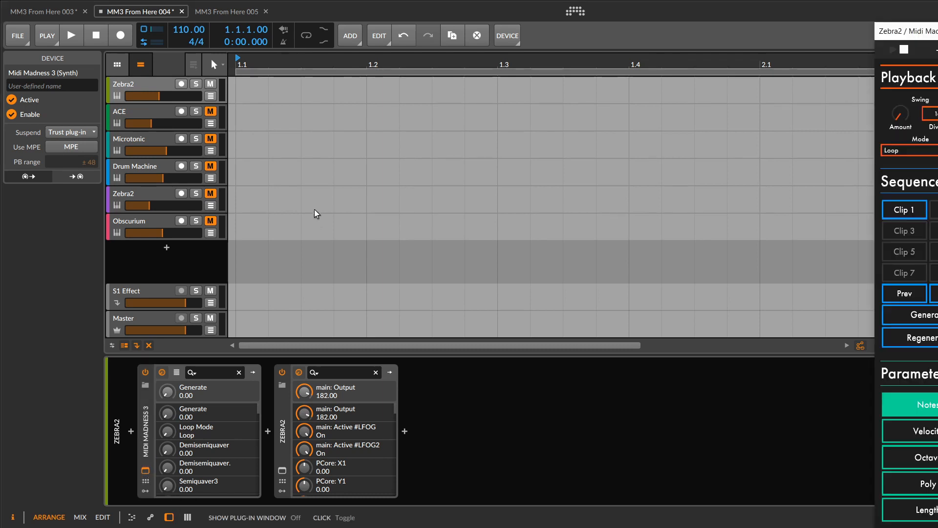
drag(933, 35, 486, 25)
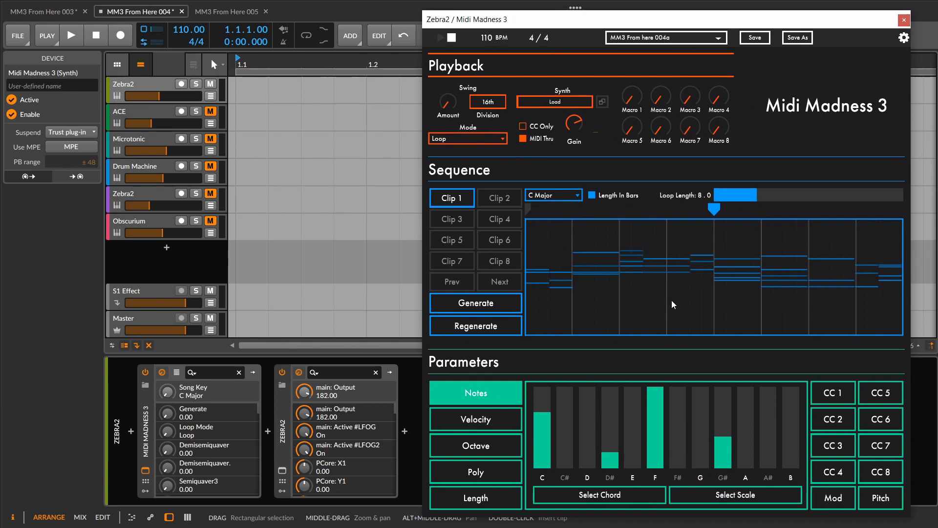
click(527, 210)
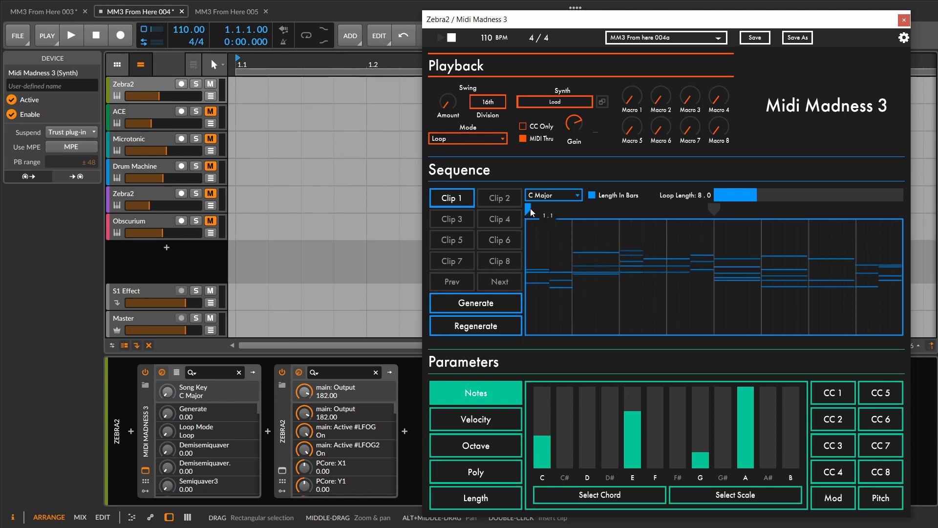
click(714, 208)
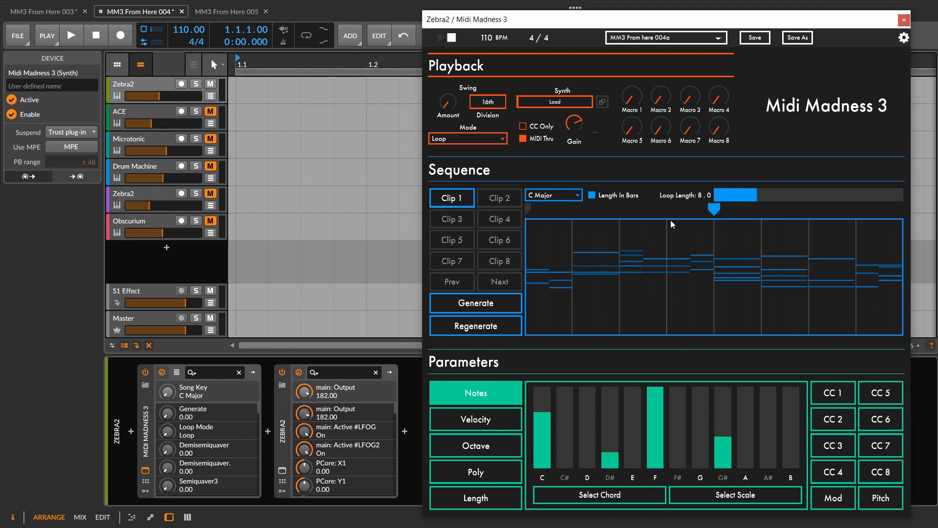
- Add a chord marker at bar 6 of the loop, assign it the E Dom7 chord and generate a loop with it
right_click(742, 212)
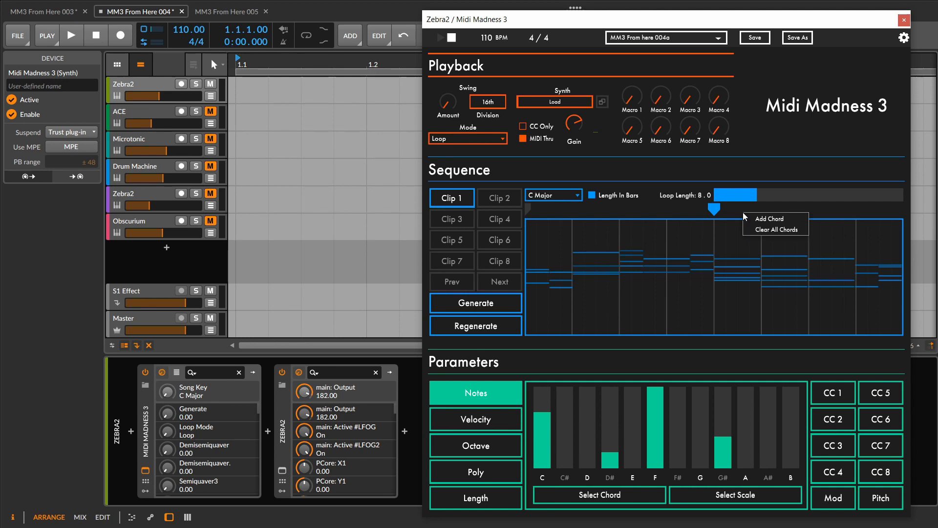
click(755, 220)
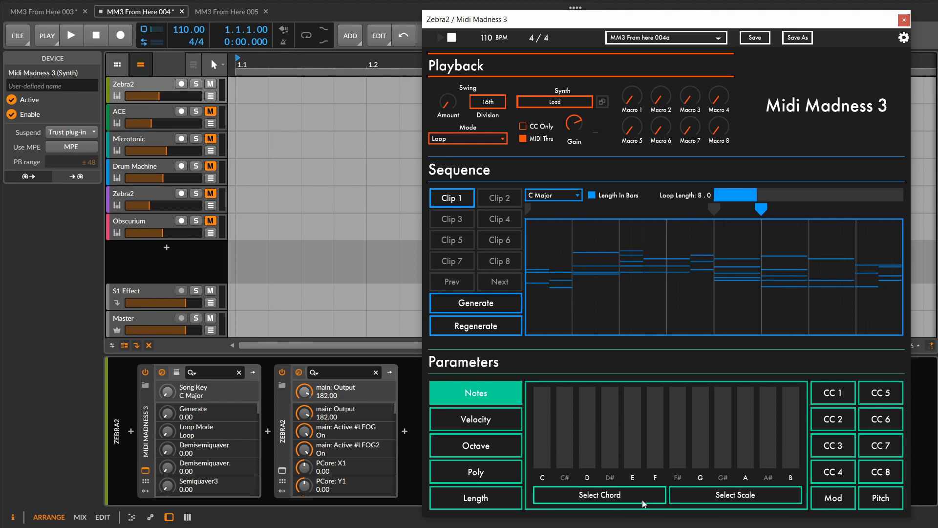
click(601, 495)
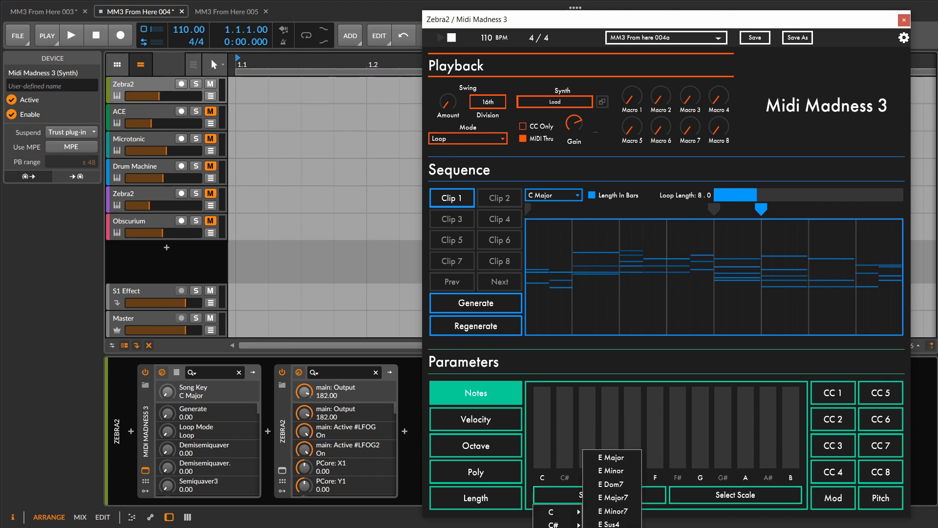
click(614, 485)
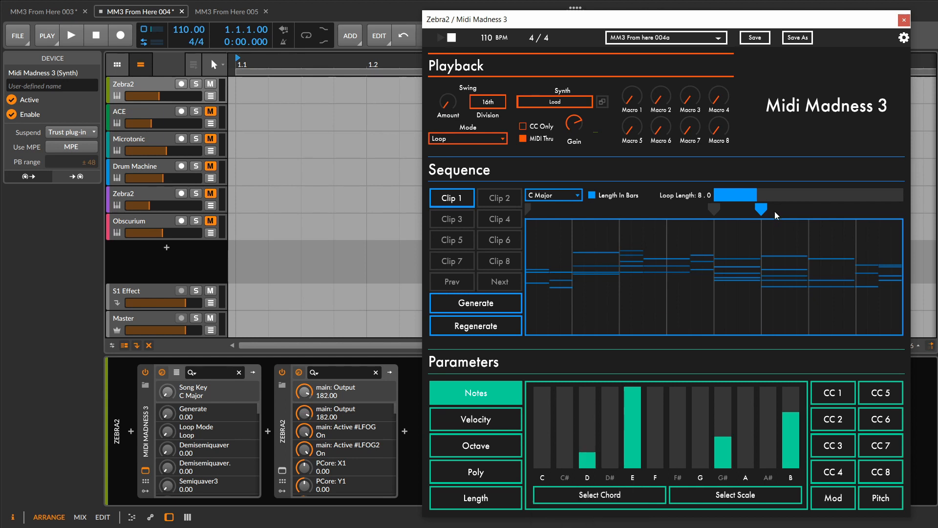
click(485, 308)
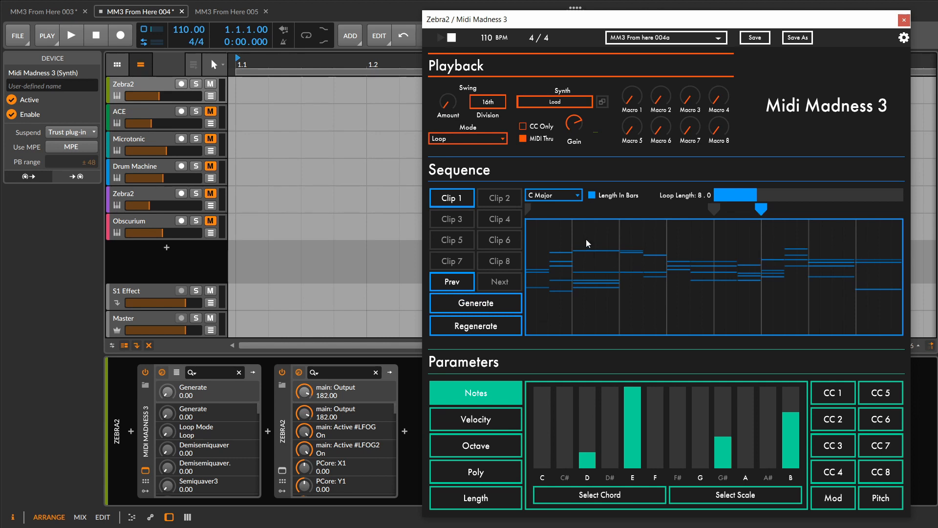
- Return to the previous loop and remove the chord marker at bar 6
click(458, 282)
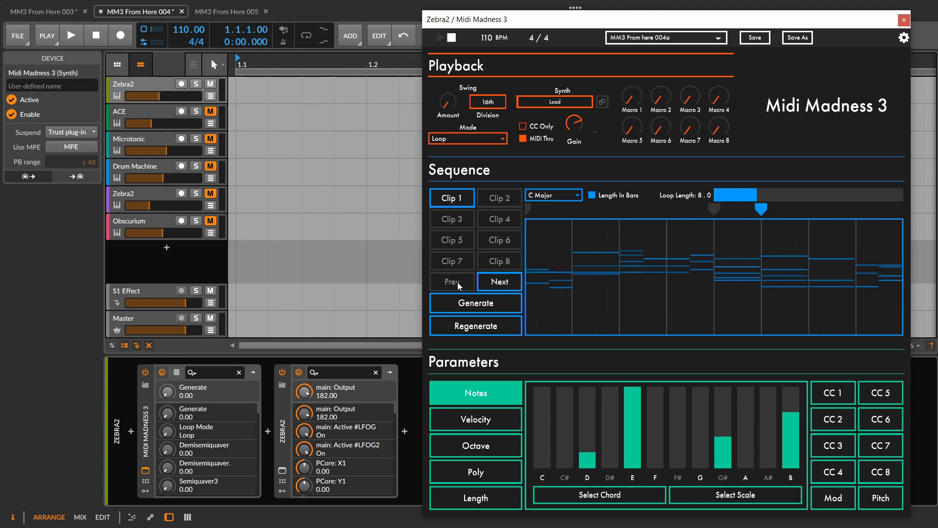
click(764, 211)
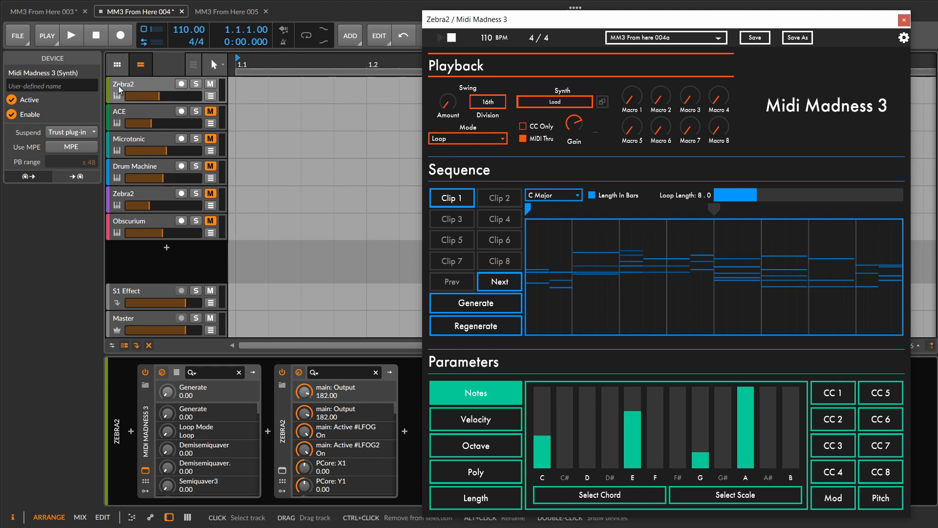
- Play the eight-bar Zebra2 chord loop, stop it and close its Midi Madness 3 window
click(69, 36)
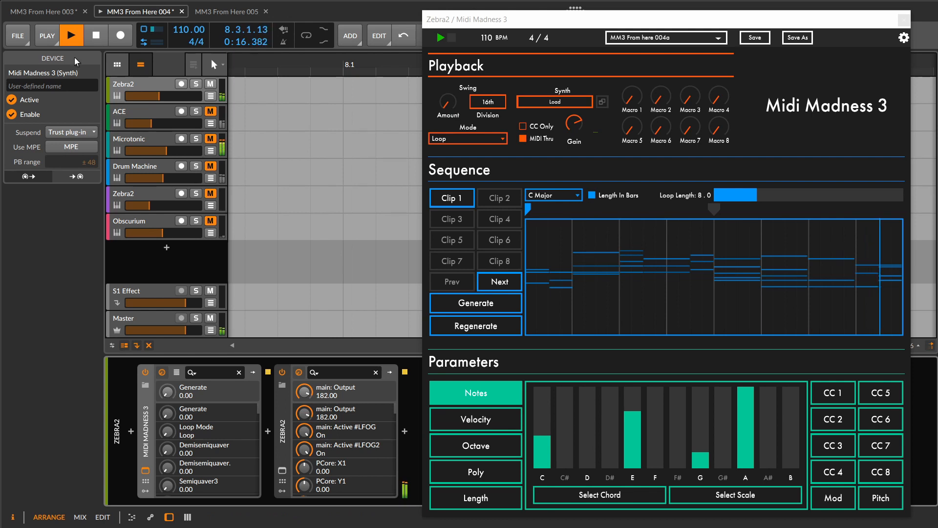
click(95, 38)
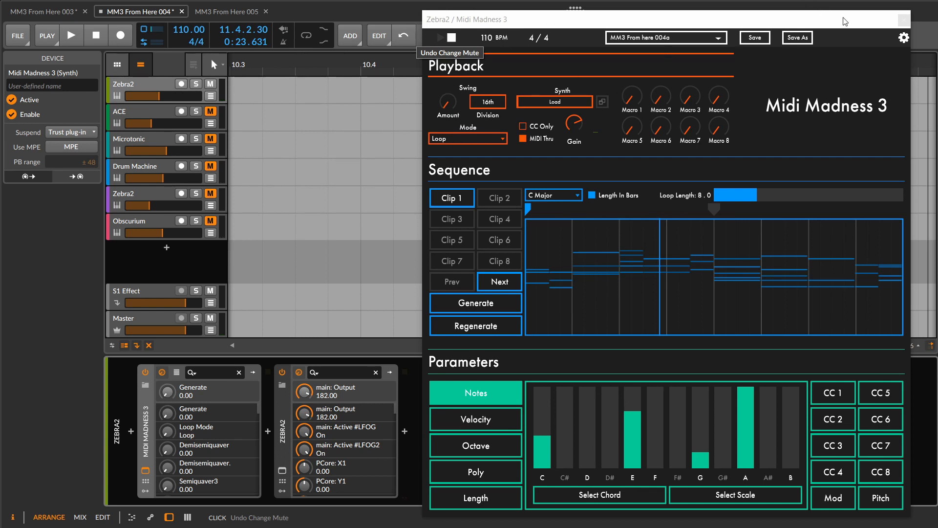
click(903, 20)
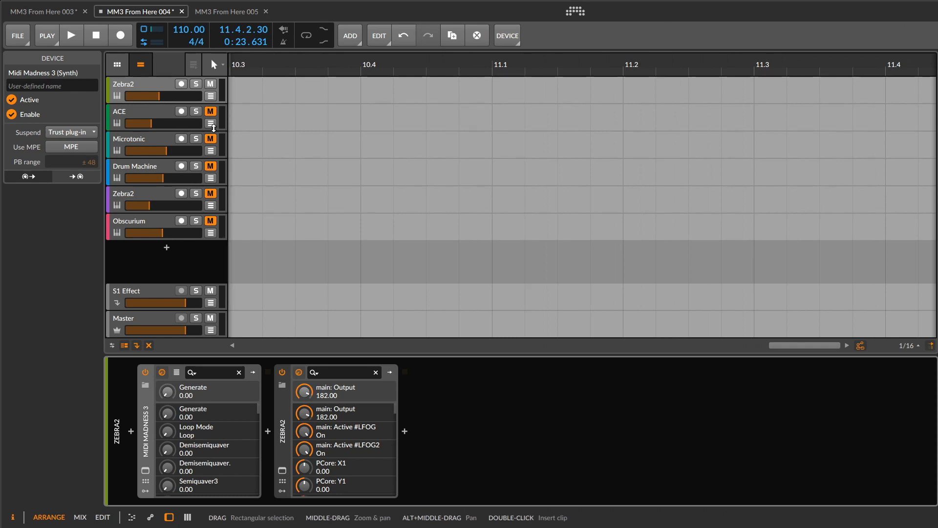
- Open Midi Madness 3 on the ACE track, bring its window into view and show its Poly probabilities
click(126, 114)
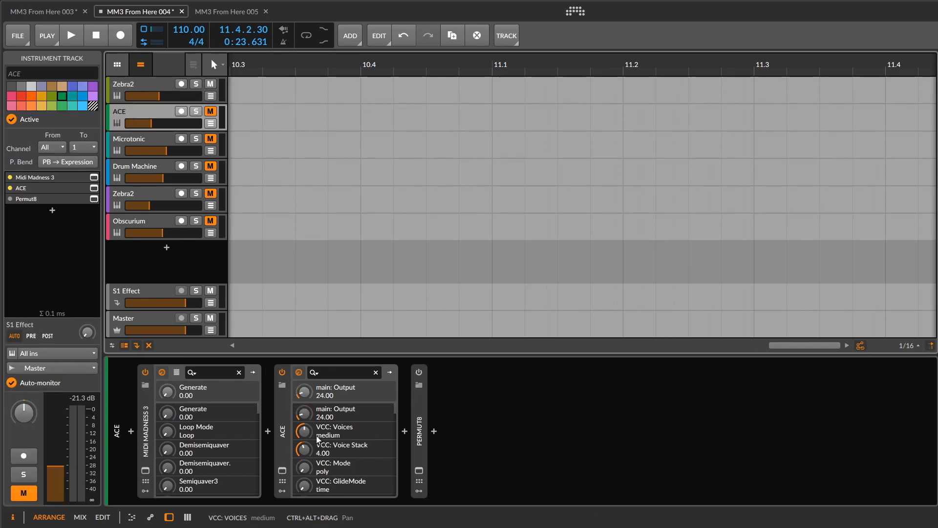
click(146, 470)
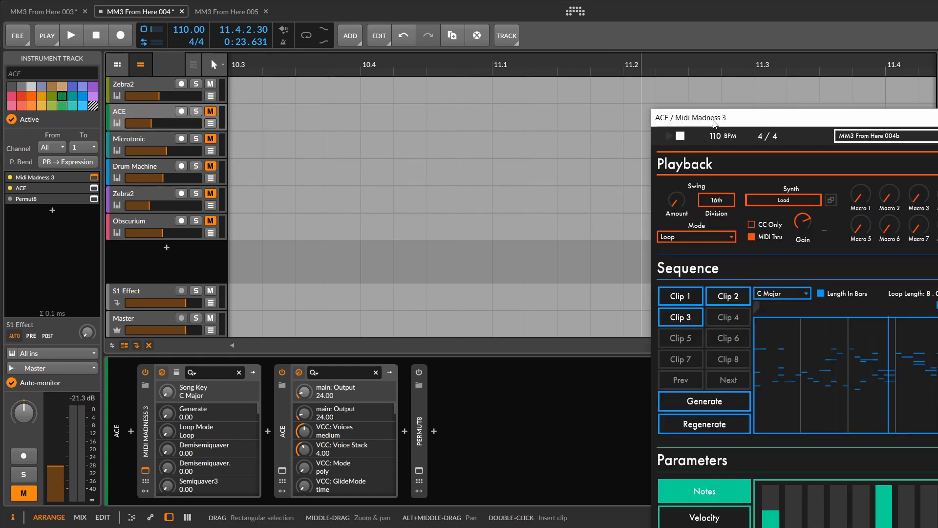
drag(714, 122, 525, 16)
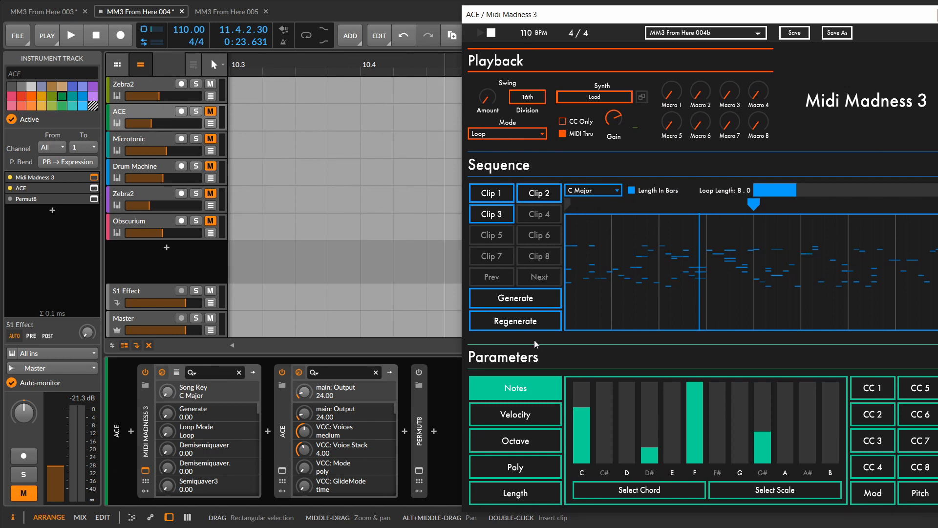
click(533, 468)
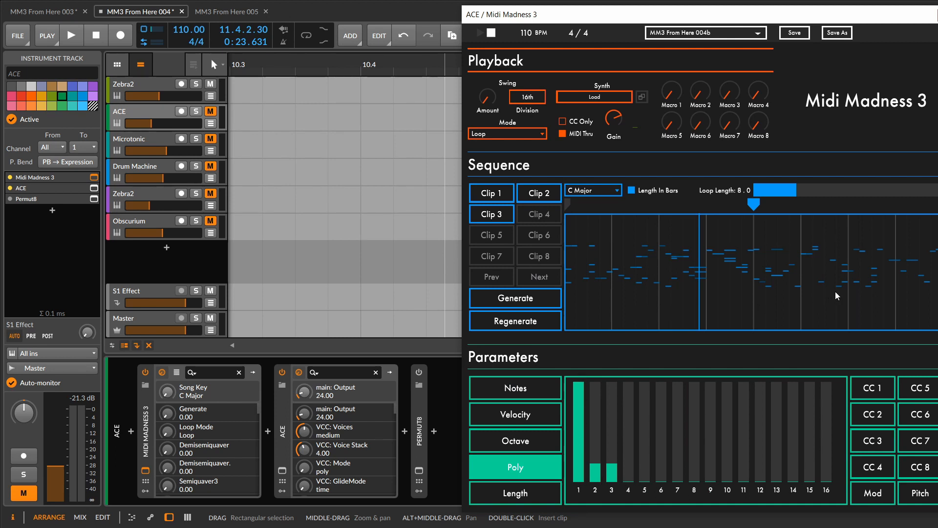
- Unmute the ACE track and audition its loop, rewinding to restart playback from the beginning
click(210, 113)
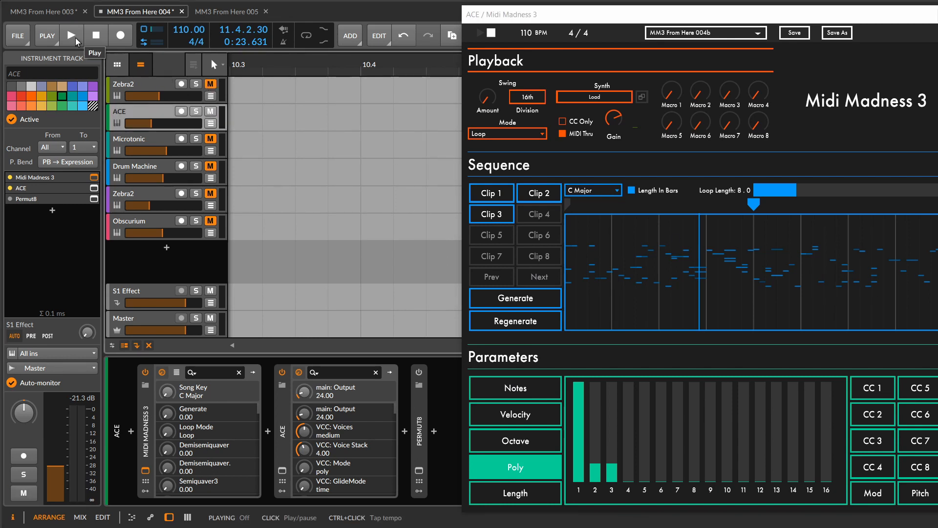
click(72, 36)
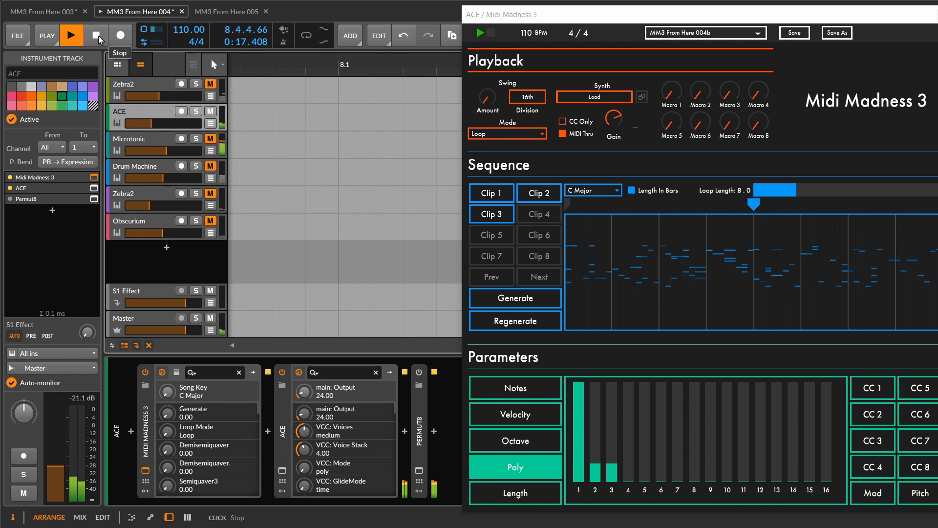
click(97, 36)
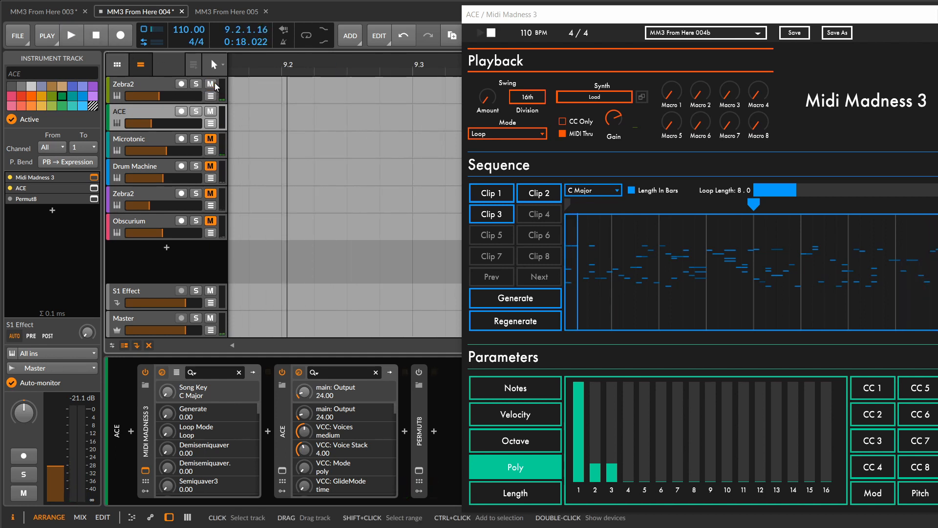
click(96, 36)
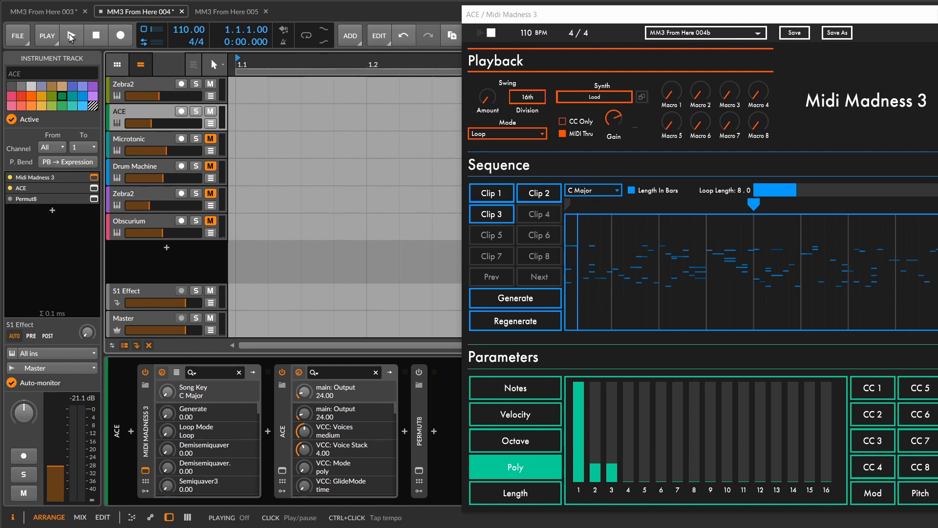
click(71, 37)
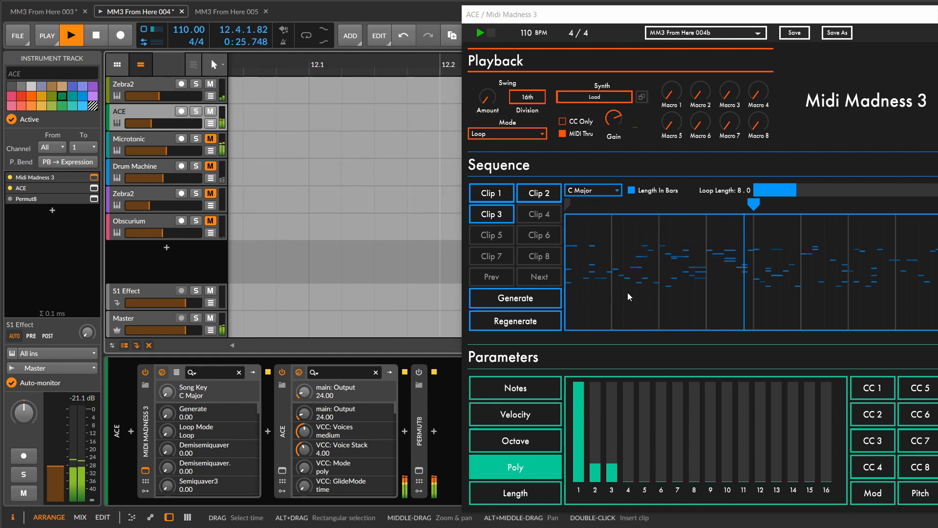
- Store the current ACE loop in Clip 4, then generate a new loop and audition it before closing the plug-in
click(539, 214)
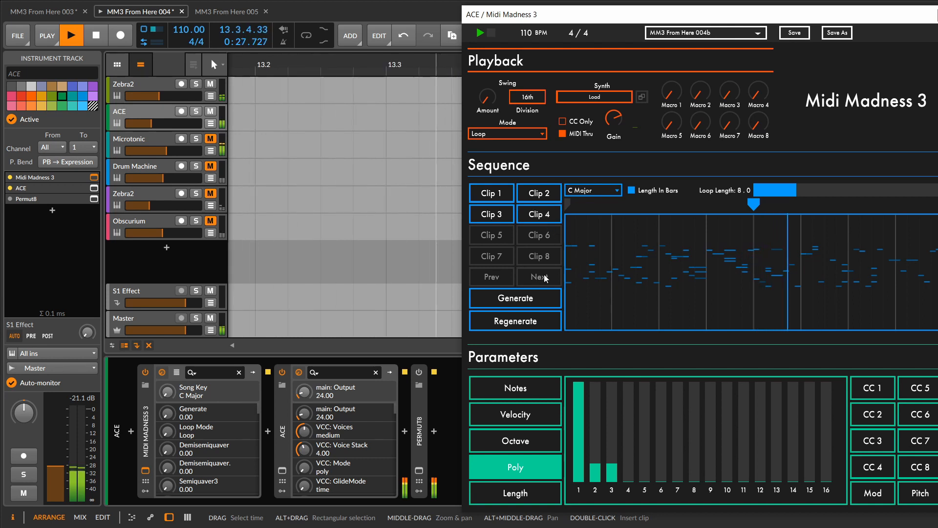
click(539, 302)
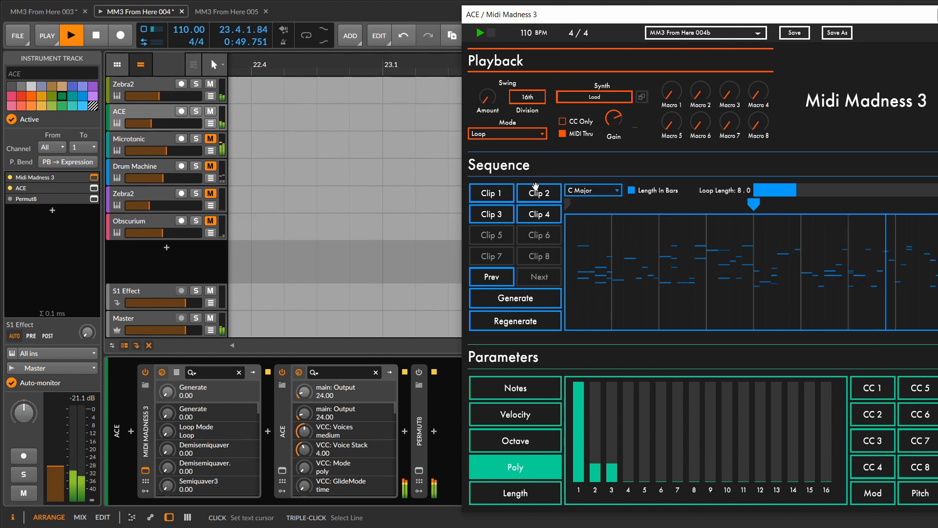
click(101, 37)
drag(565, 18, 477, 17)
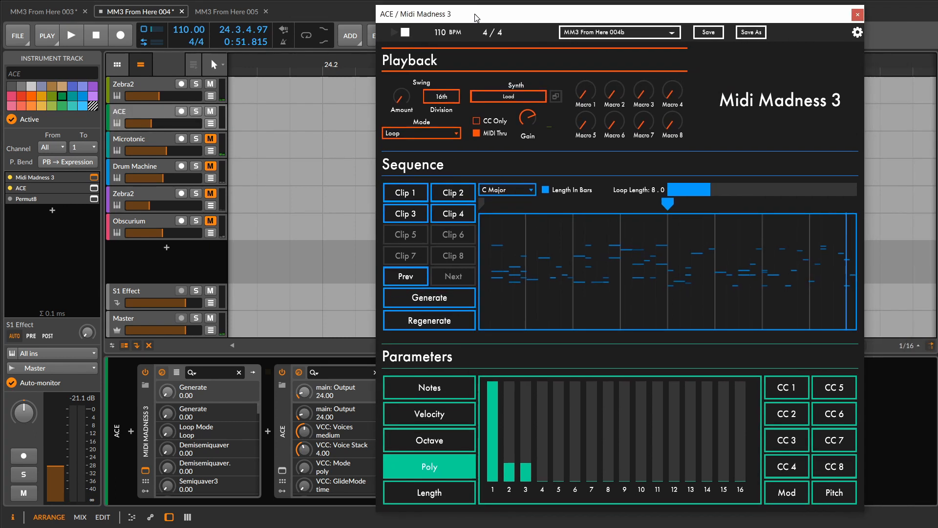
click(858, 15)
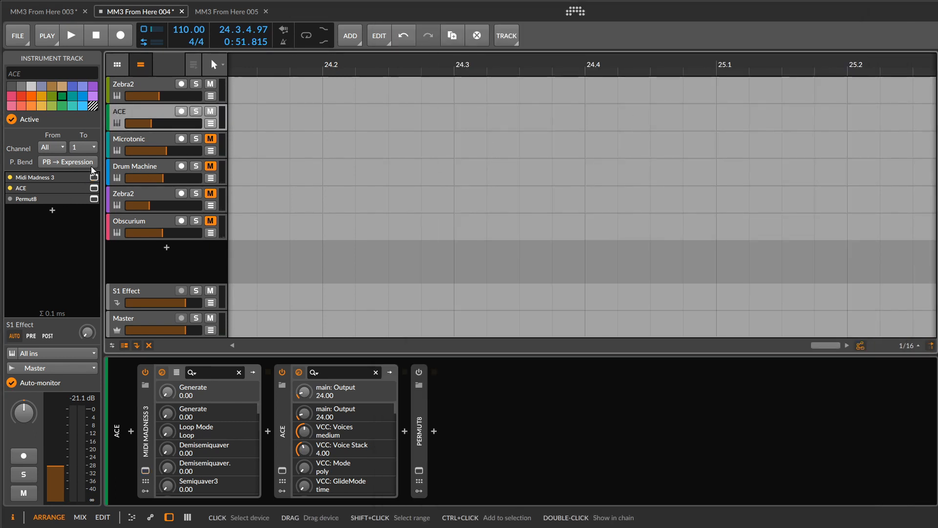
- Unmute the Microtonic track, mute the ACE and first Zebra2 tracks, and audition Microtonic on its own
click(119, 152)
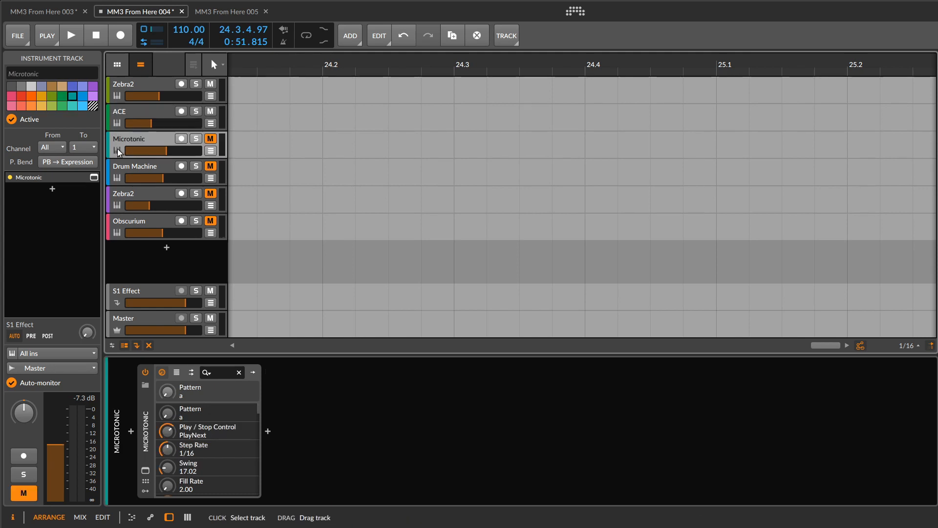
key(Down)
click(124, 148)
click(210, 111)
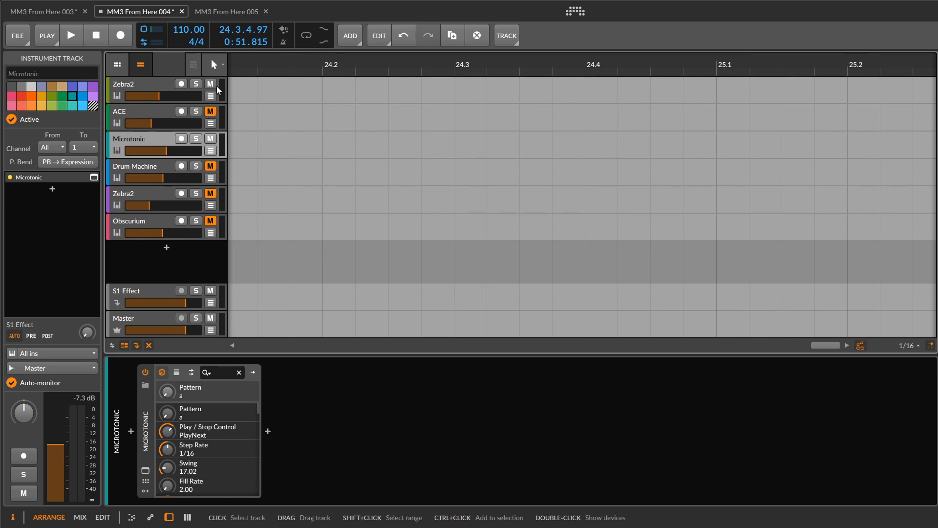
click(211, 84)
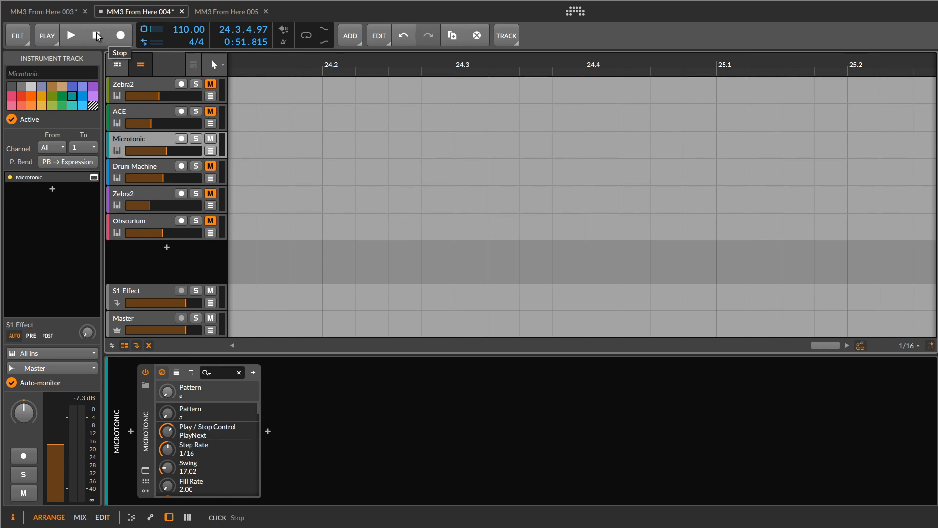
click(77, 37)
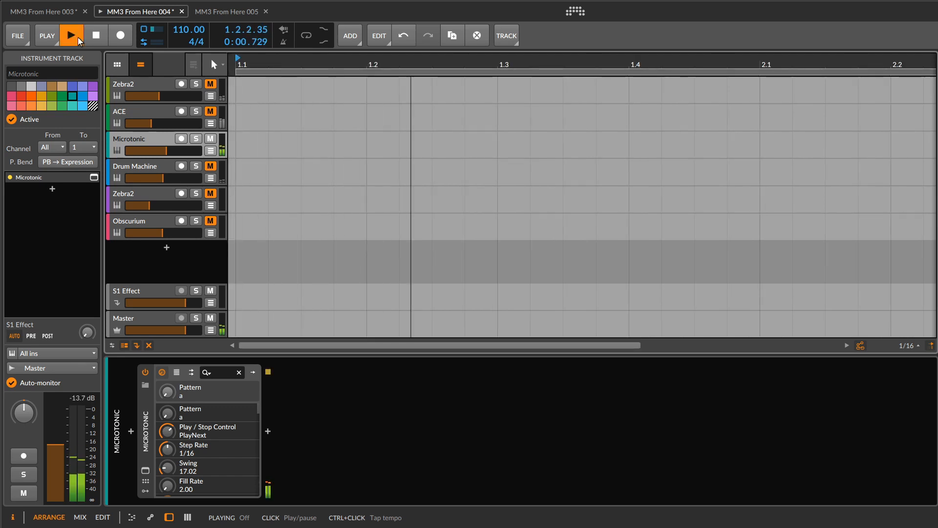
click(103, 39)
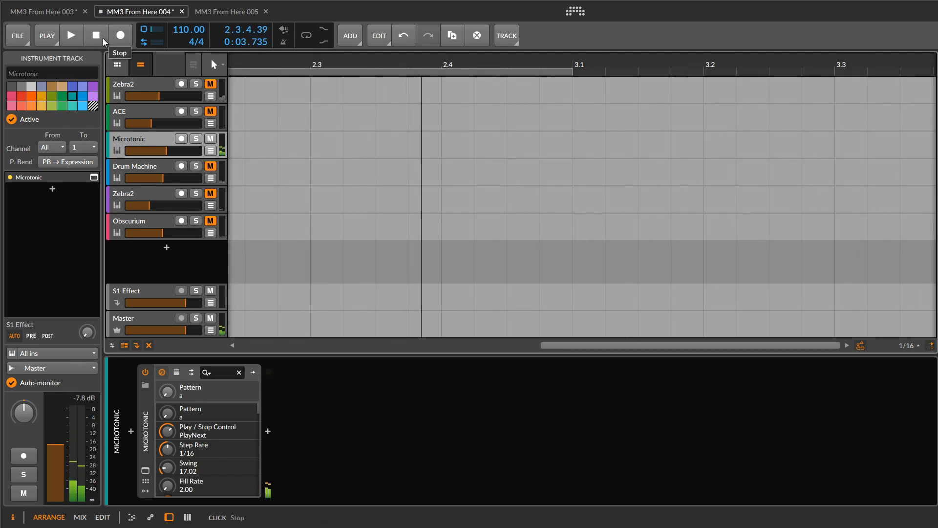
- Mute Microtonic, unmute the Drum Machine, ACE and first Zebra2 tracks, and play them together
click(124, 166)
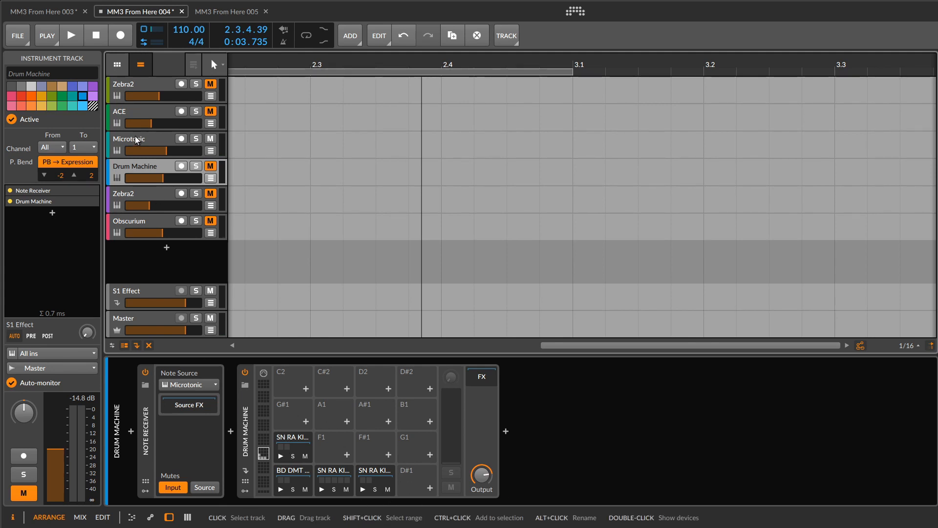
click(210, 166)
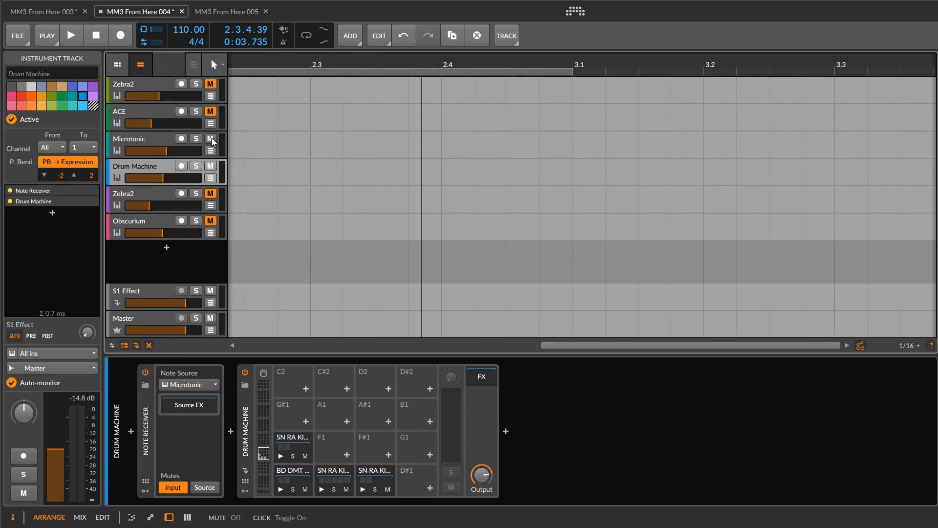
click(211, 84)
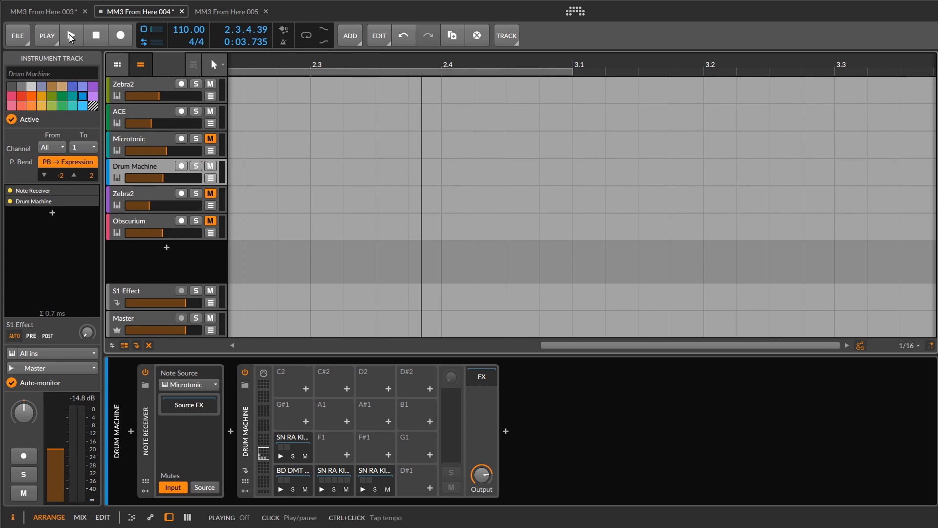
click(71, 37)
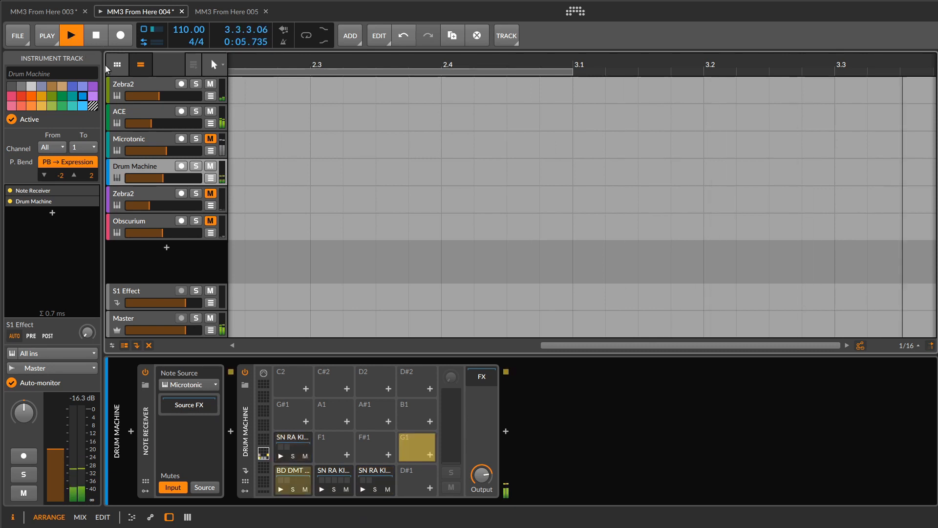
- Select the second Zebra2 track and bring its Phrasebox window fully into view
click(143, 196)
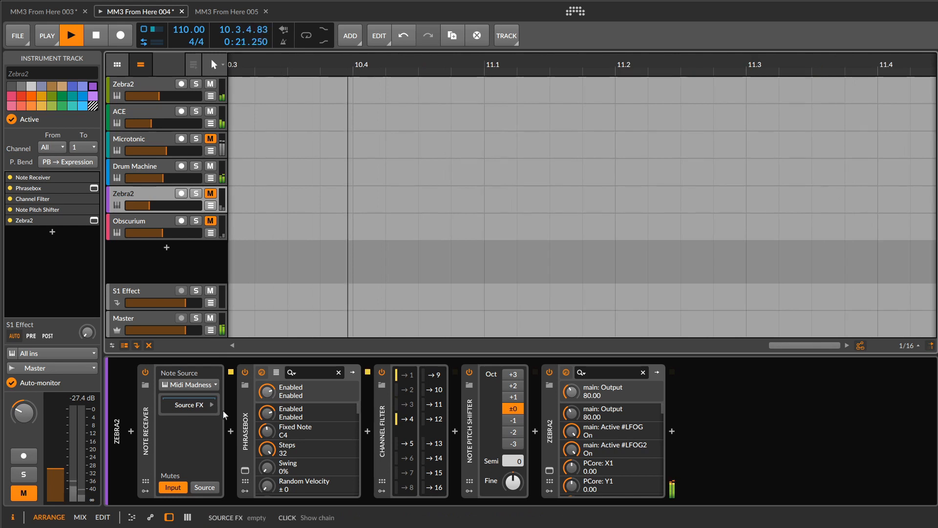
click(245, 471)
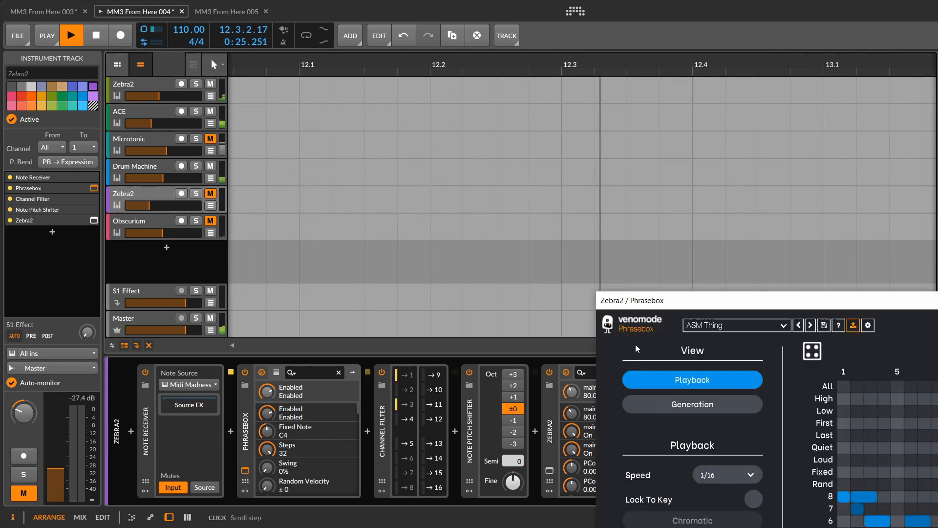
drag(734, 313, 405, 50)
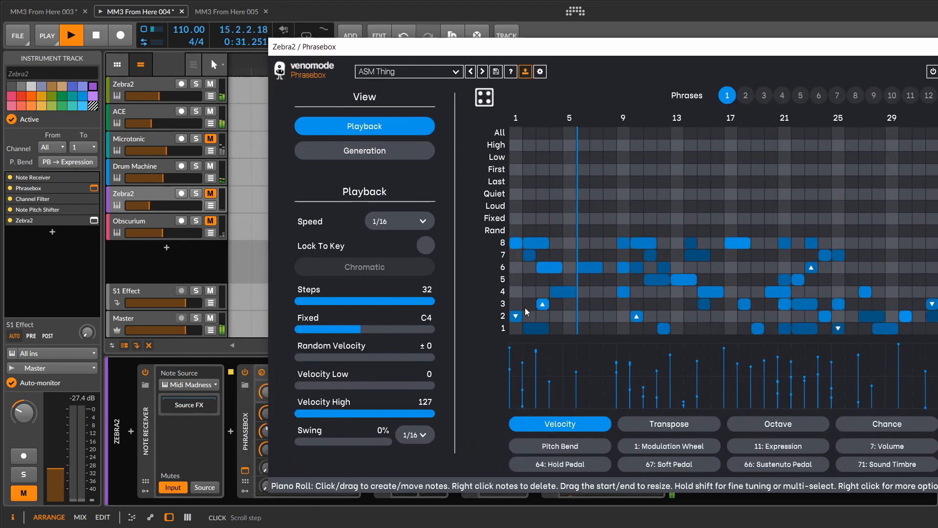
- Inspect the MIDI channel choices for Phrasebox's numbered note rows and close the Phrasebox window
click(506, 332)
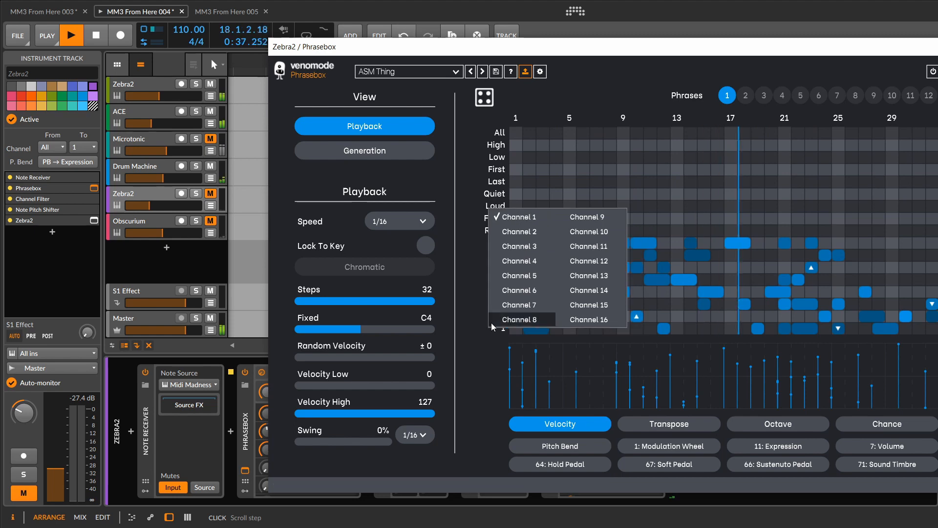
click(471, 312)
click(499, 319)
click(464, 292)
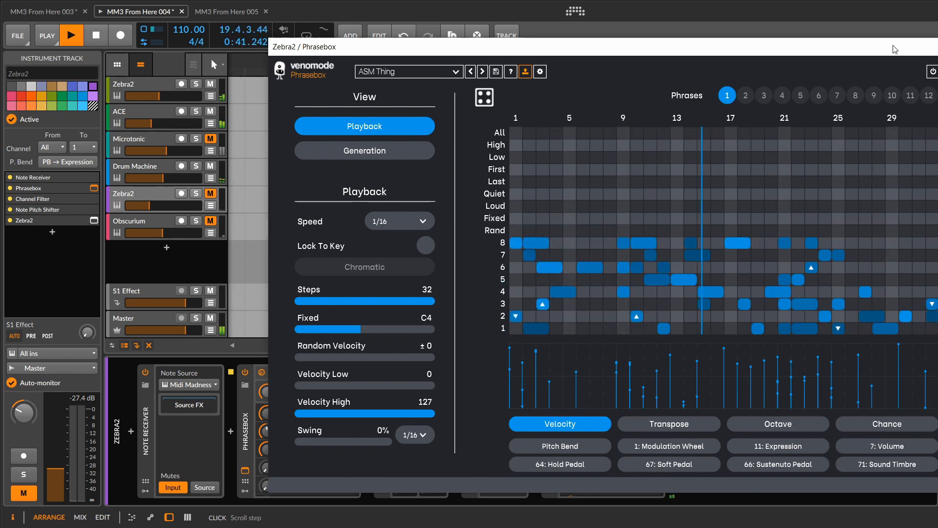
click(937, 47)
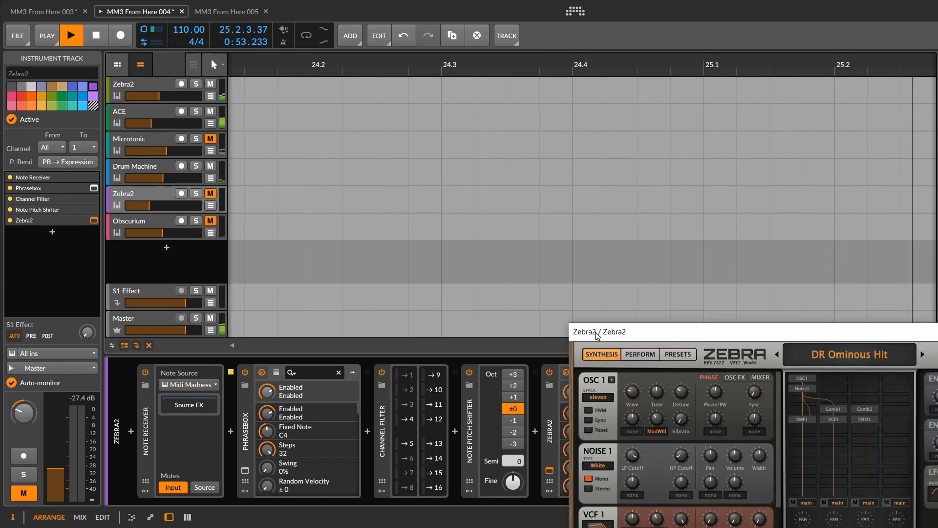
- Bring the second track's Zebra2 synth into view, show its preset browser and close the synth window
drag(599, 332, 393, 88)
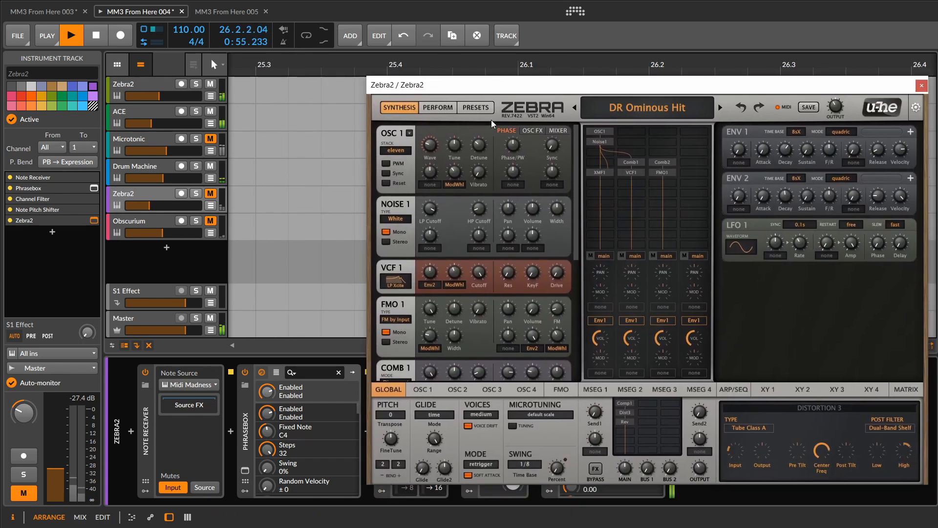
click(478, 109)
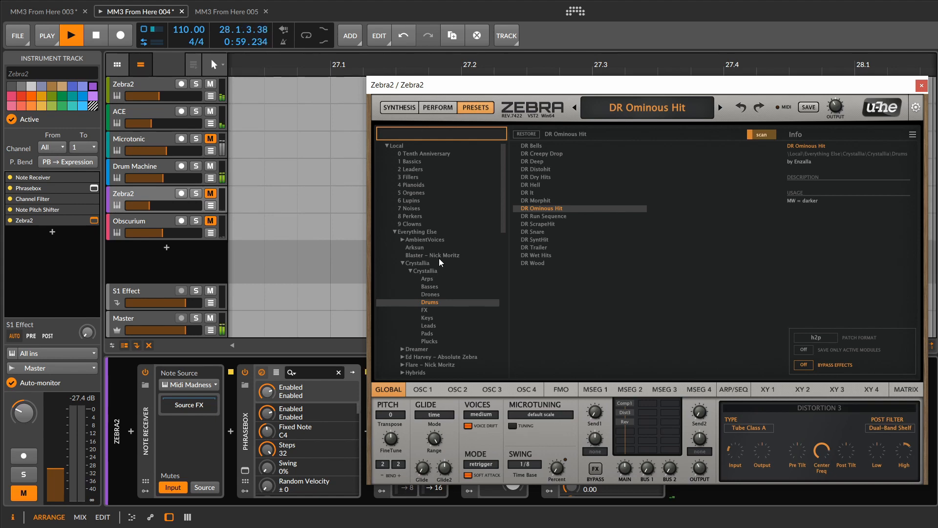
click(921, 86)
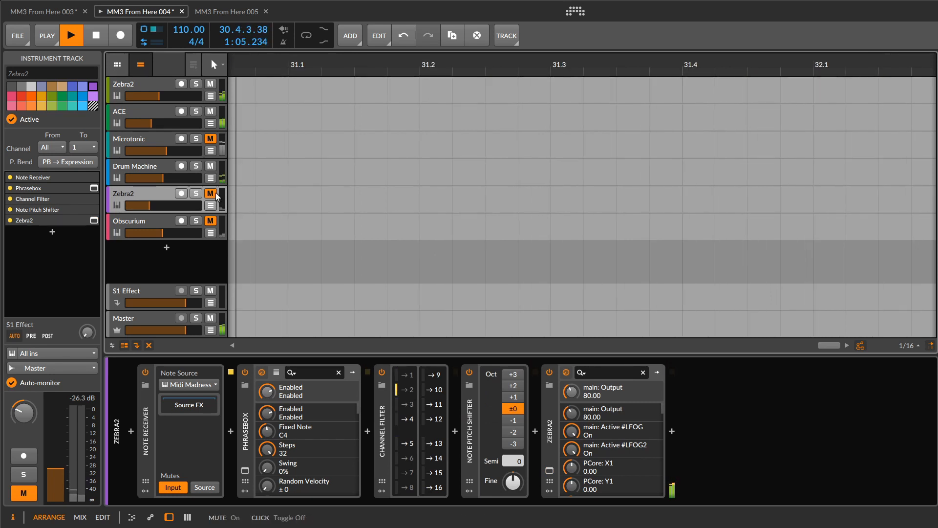
- Unmute the second Zebra2 track and view its Phrasebox pattern during playback, closing the window when done
click(211, 193)
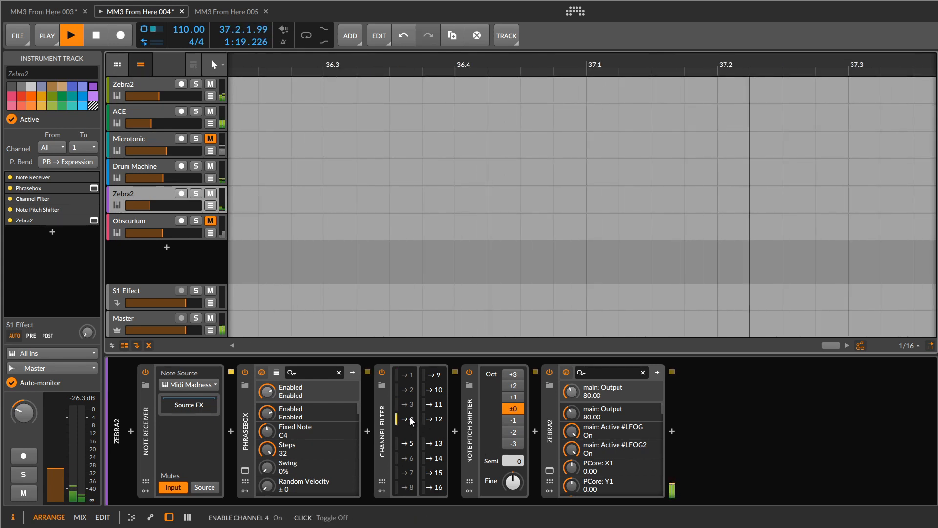
click(245, 470)
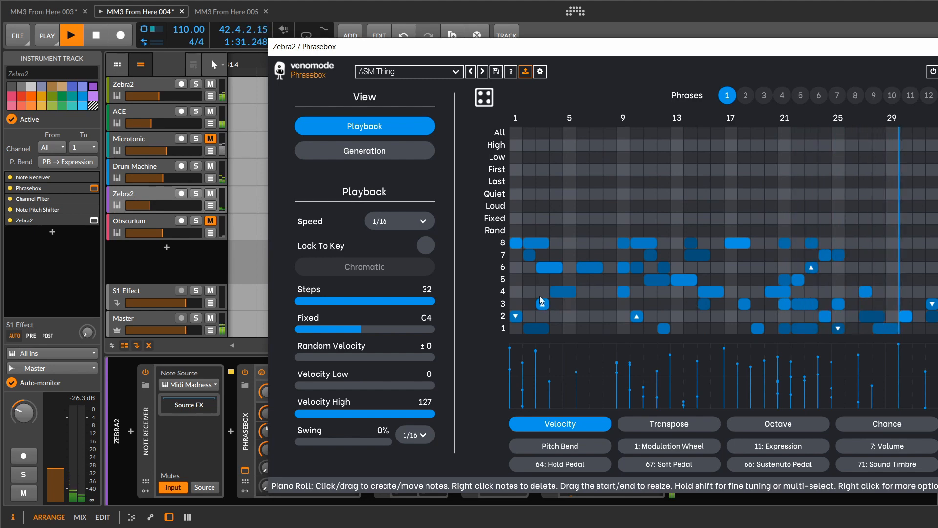
click(937, 46)
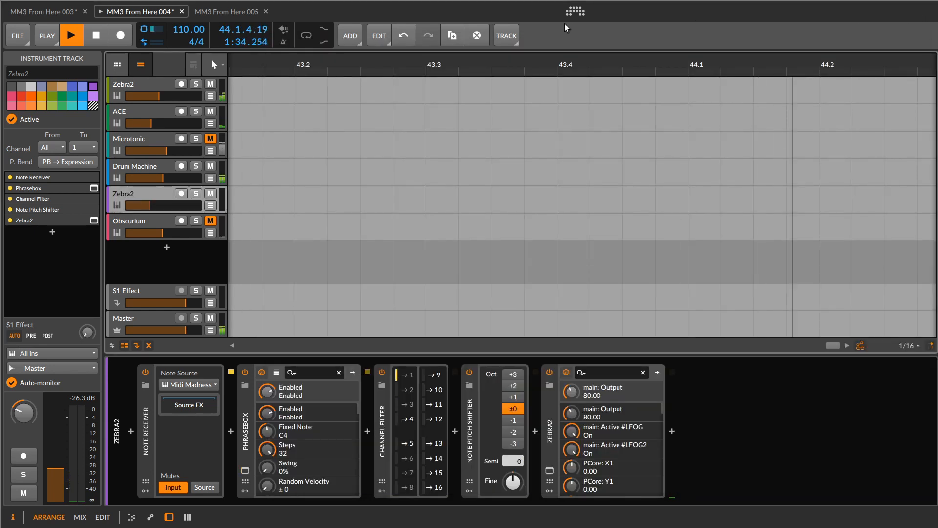
- Unmute the Obscurium track and audition the full mix with the mixer panel shown, stopping playback at the end
click(127, 221)
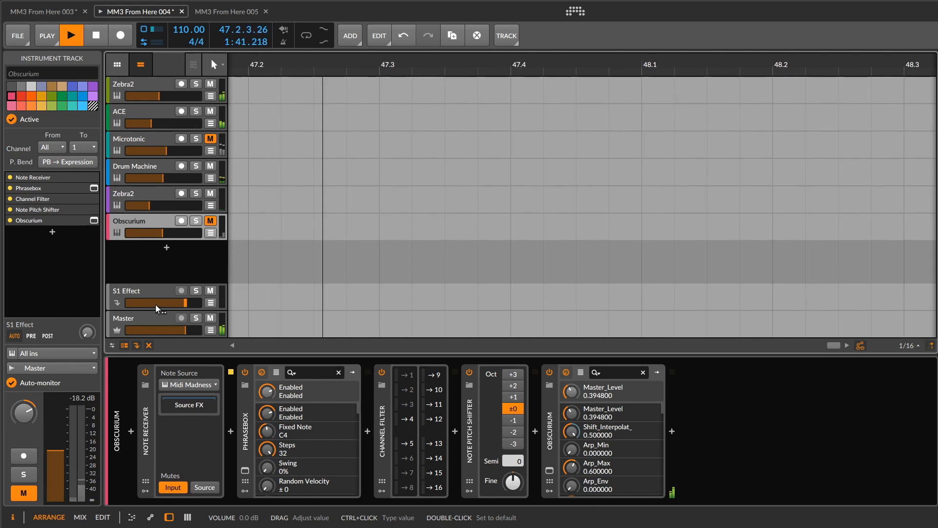
click(211, 221)
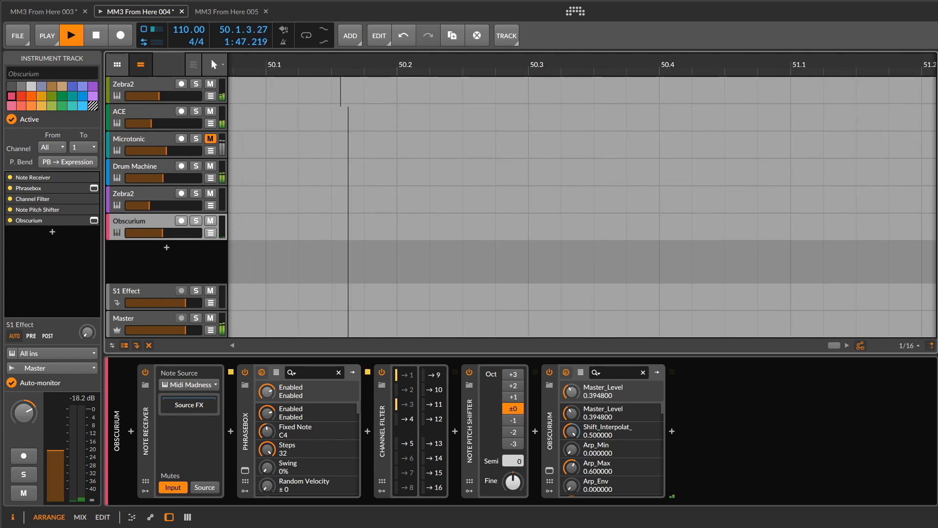
click(187, 517)
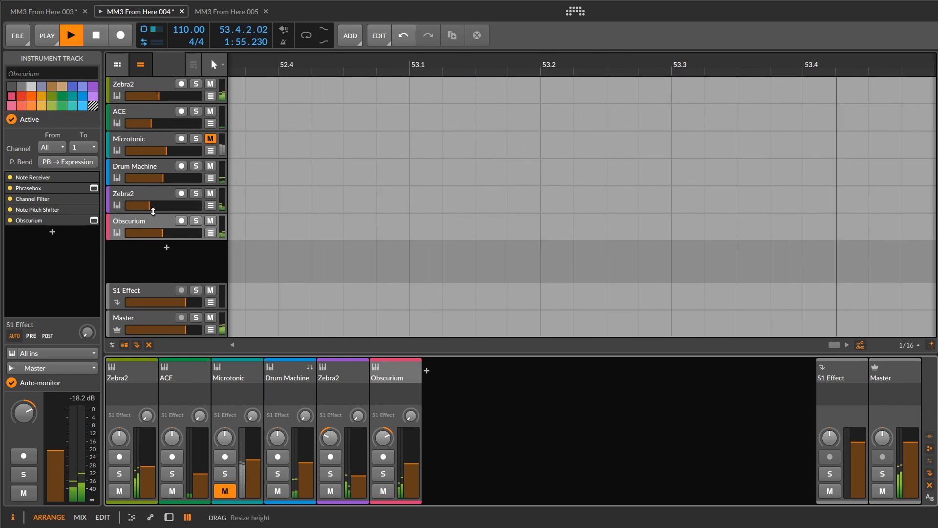
click(95, 35)
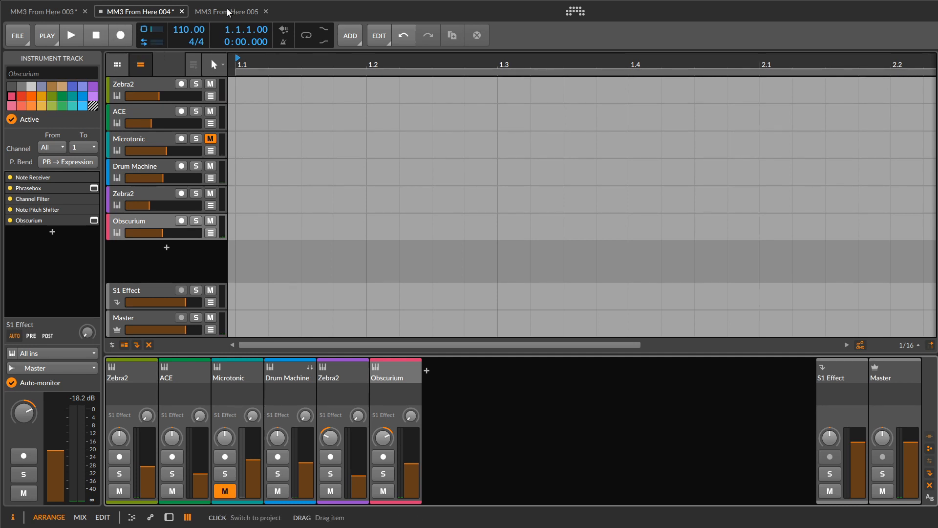
- Switch to the MM3 From Here 005 project and show the device chain of its ACE track
click(227, 11)
click(105, 39)
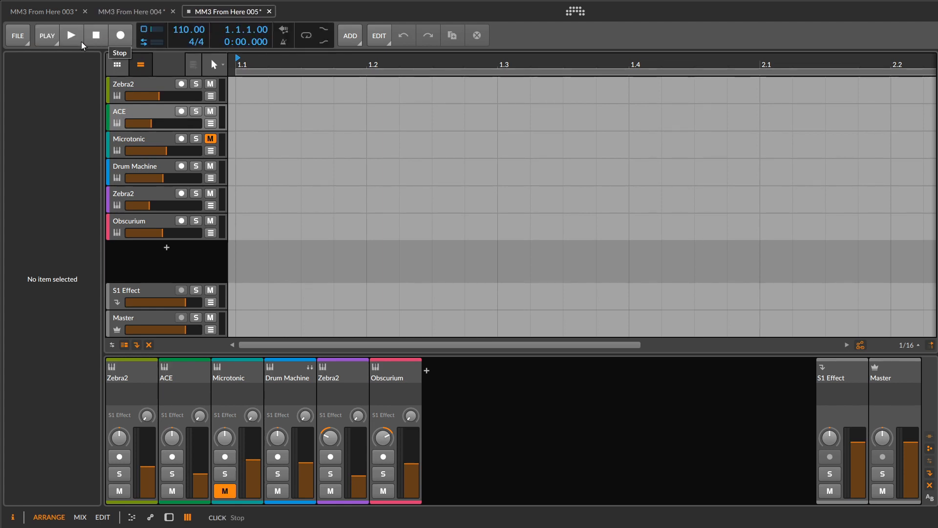
click(121, 115)
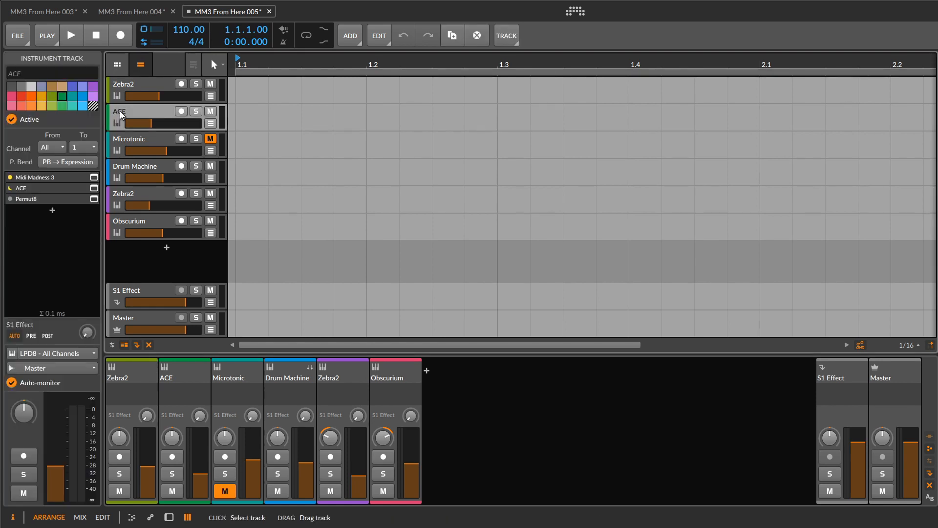
click(169, 517)
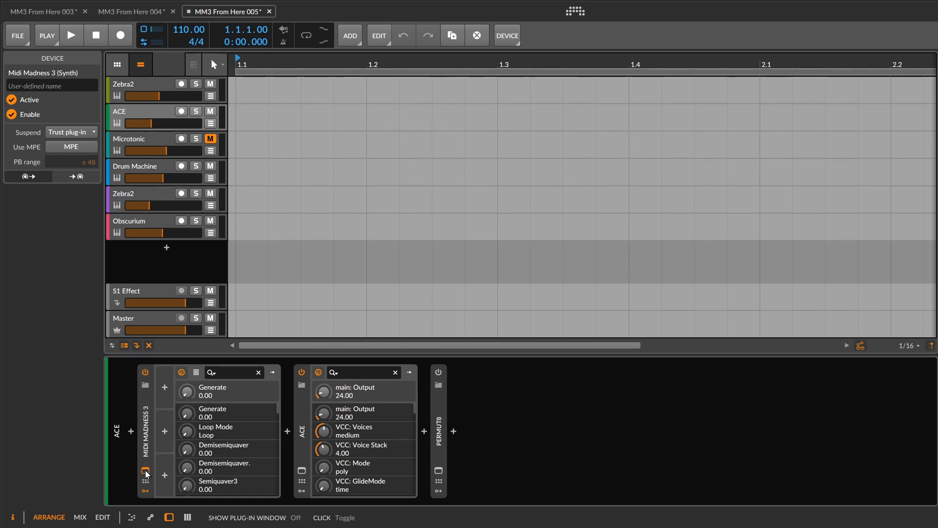
- Position the ACE track's Midi Madness 3 window beside the track list and show its Length probabilities
drag(937, 79, 607, 20)
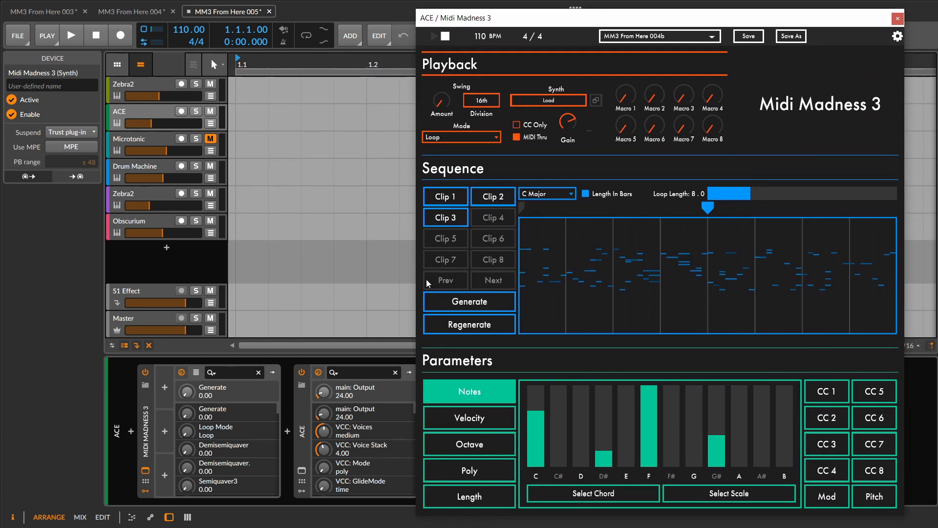
click(466, 499)
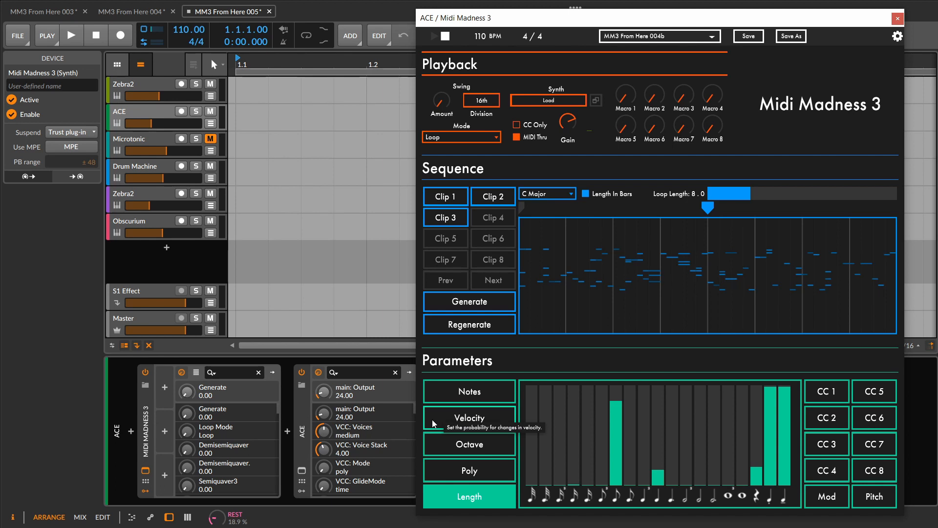
drag(536, 25, 577, 25)
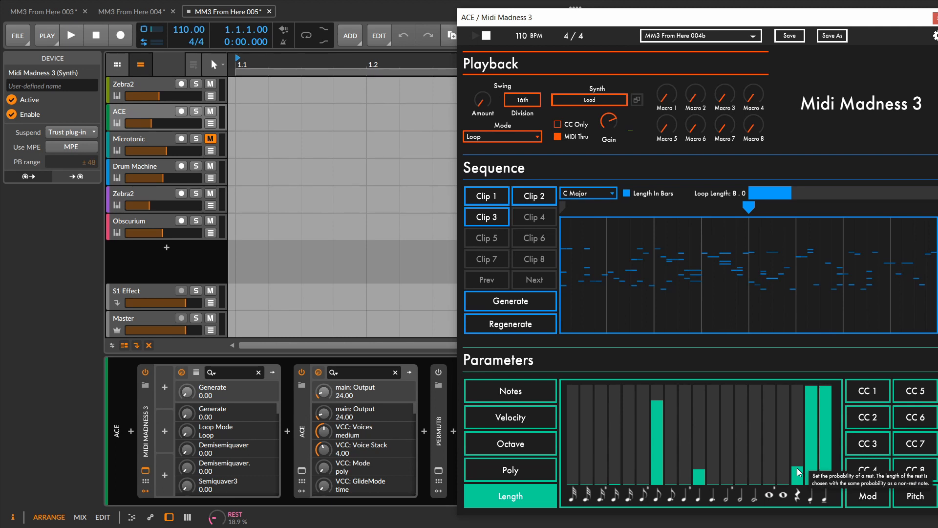
- Lower the rest probability to 0.04 and replace the Rest parameter's controller assignment with a new controller mapping
mouse_move(799, 472)
mouse_down()
mouse_move(798, 462)
mouse_move(798, 473)
mouse_up()
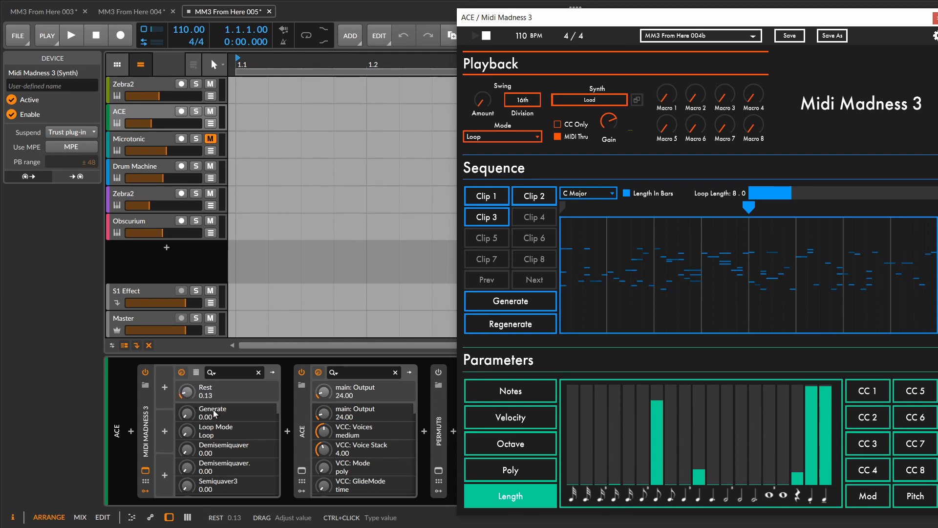
drag(799, 474, 801, 479)
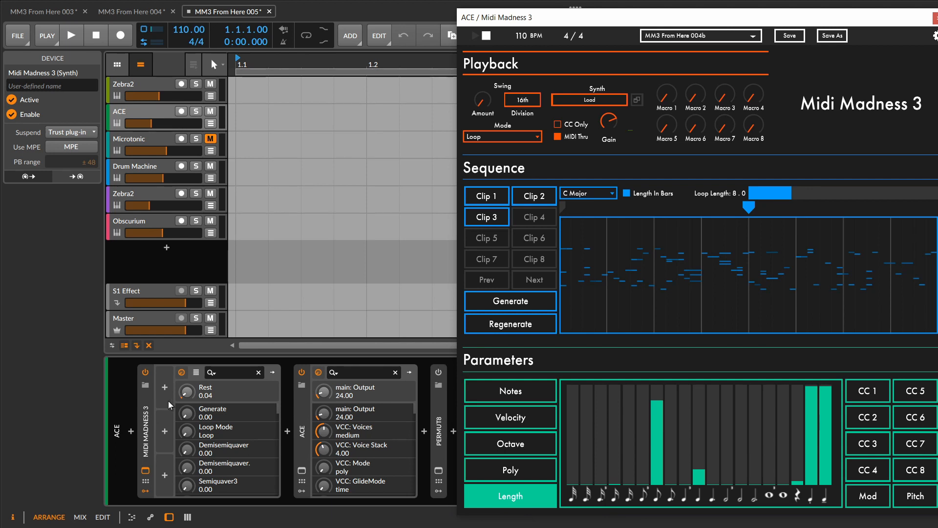
right_click(190, 393)
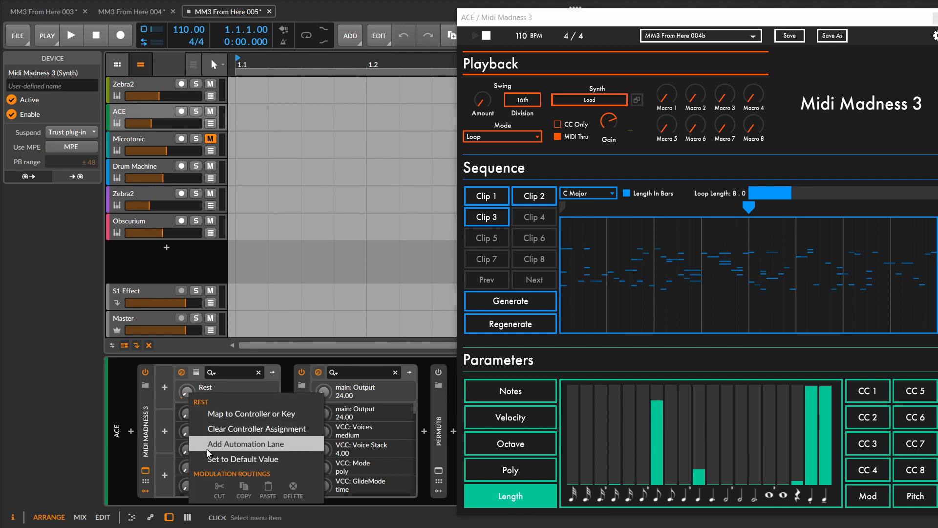
click(211, 434)
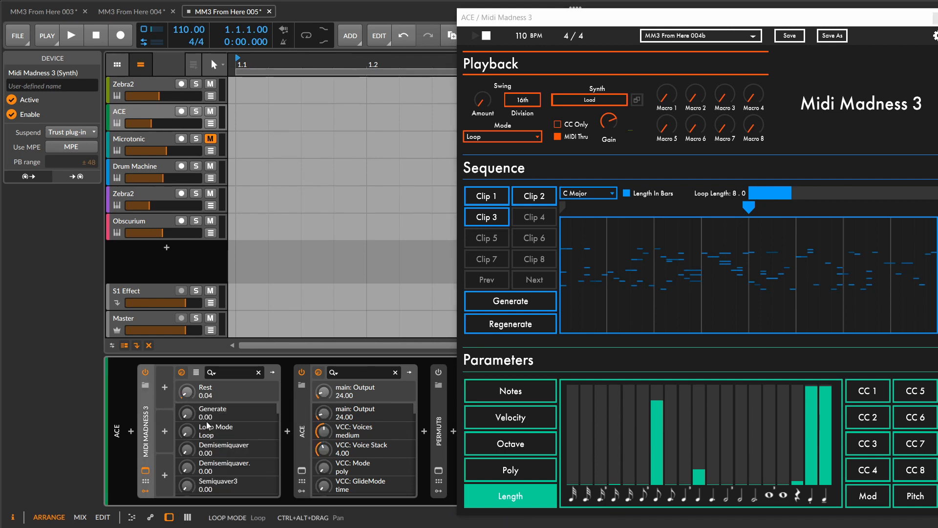
right_click(184, 394)
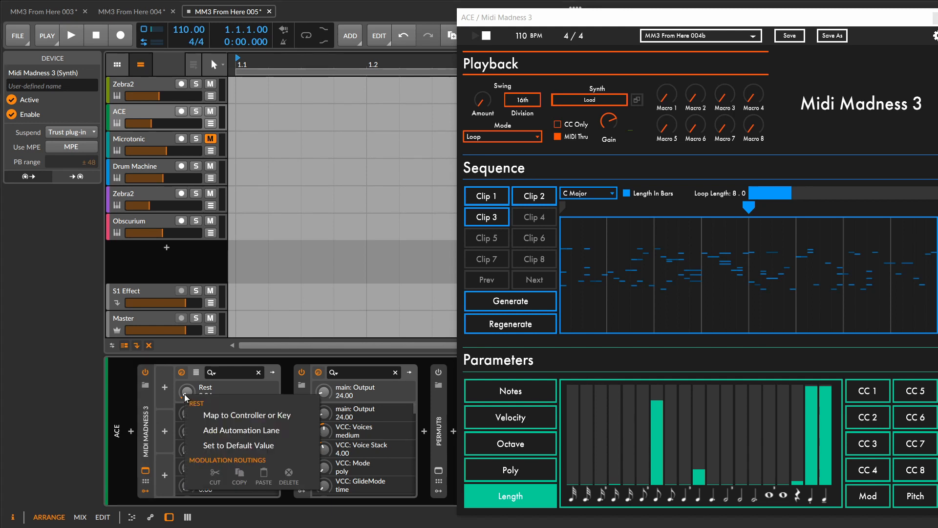
click(200, 417)
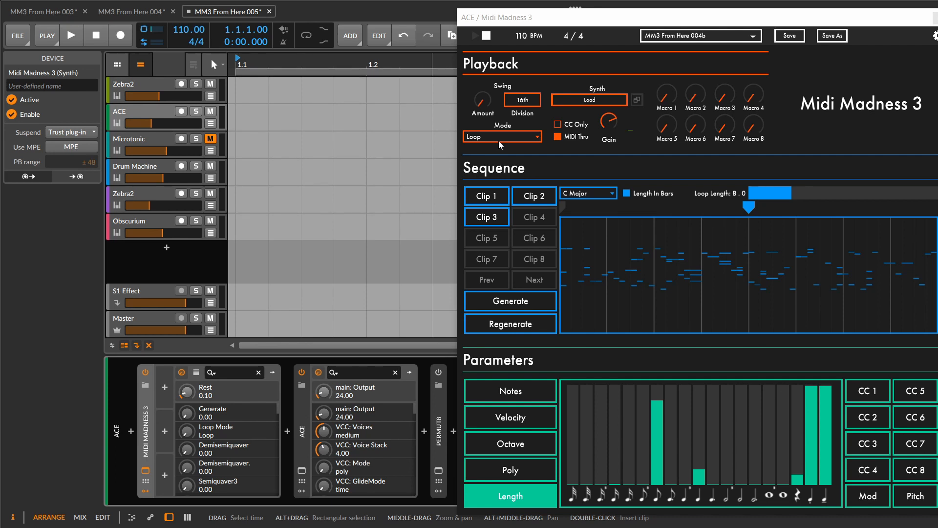
- Set the Midi Madness 3 playback mode to Freestyle and look through the Notes, Velocity, Octave, Poly and Length parameters
click(531, 141)
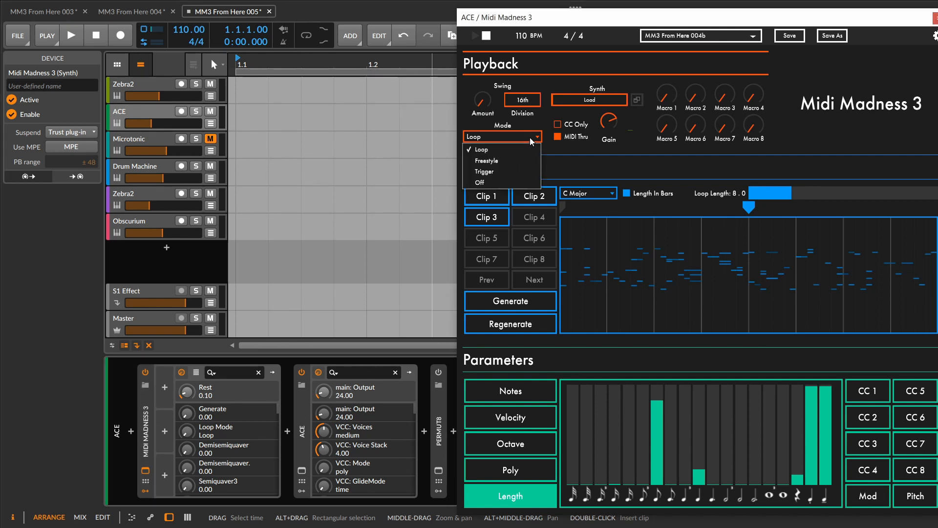
click(531, 164)
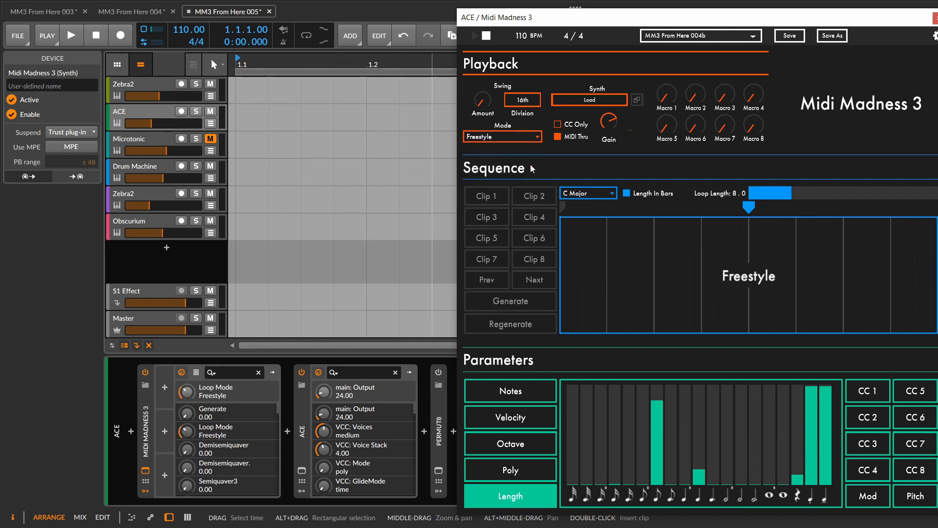
click(531, 390)
click(529, 417)
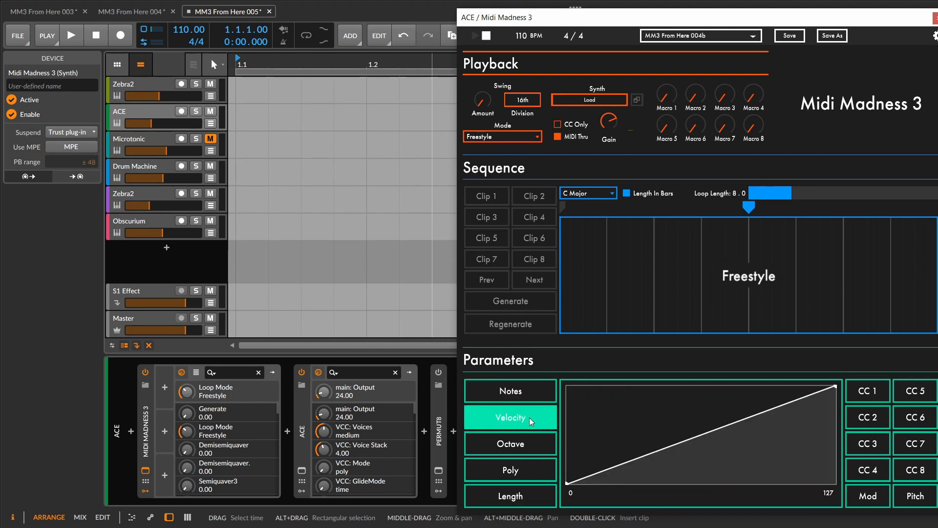
click(528, 444)
click(533, 470)
click(533, 495)
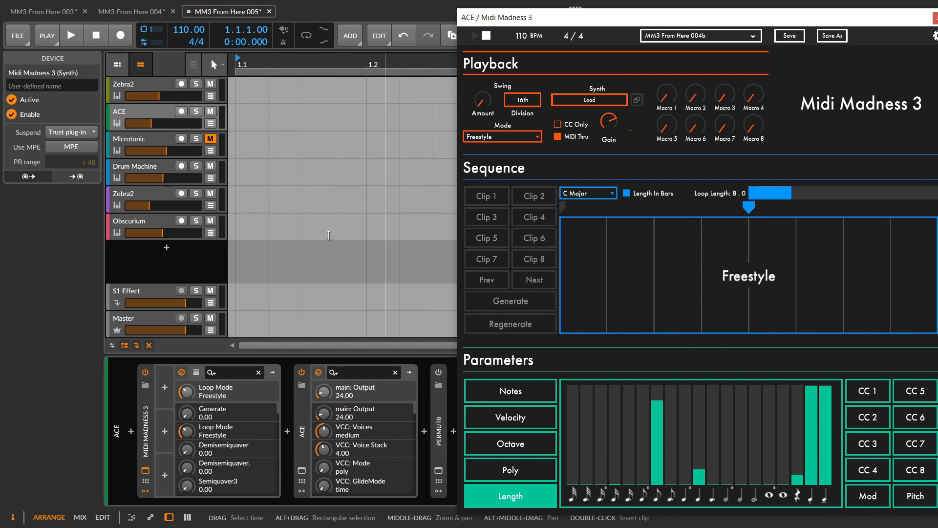
- Add a new instrument track and load a Note Receiver device onto it, moving the plug-in window out of the way
right_click(200, 256)
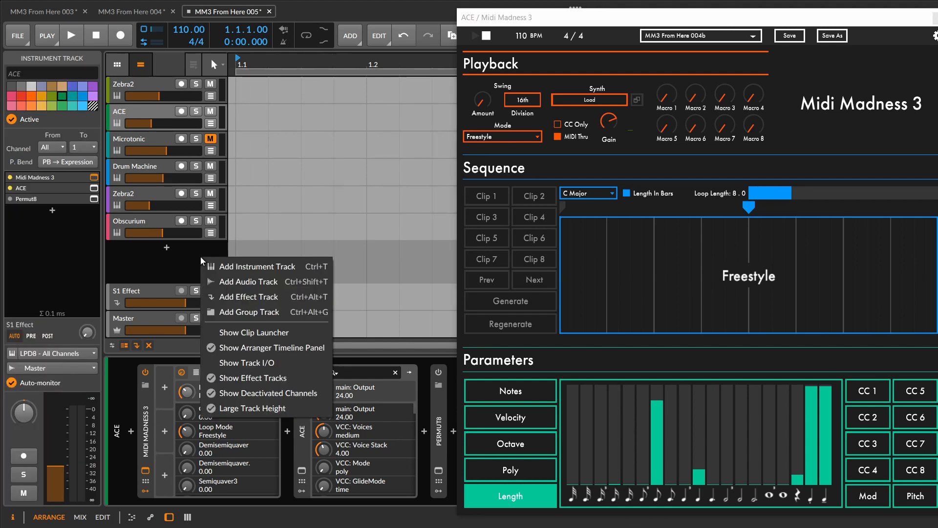
click(211, 265)
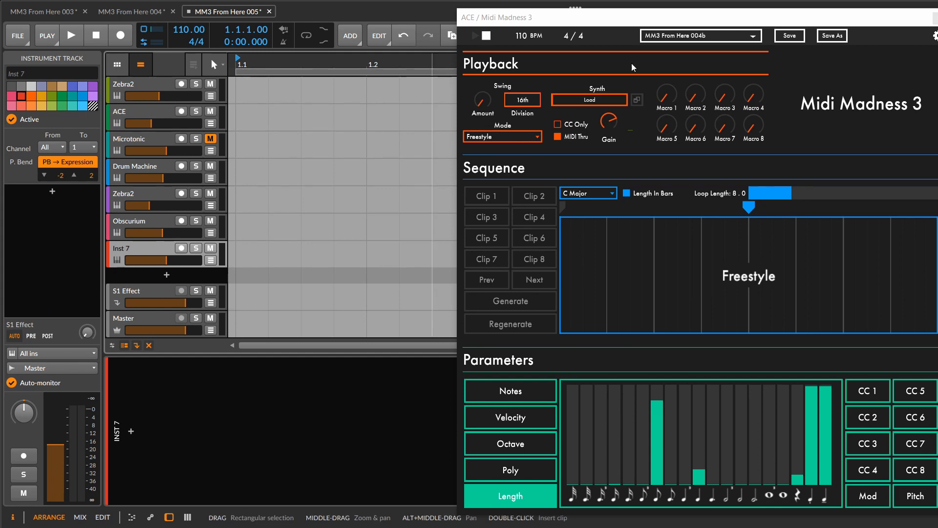
drag(656, 23, 512, 34)
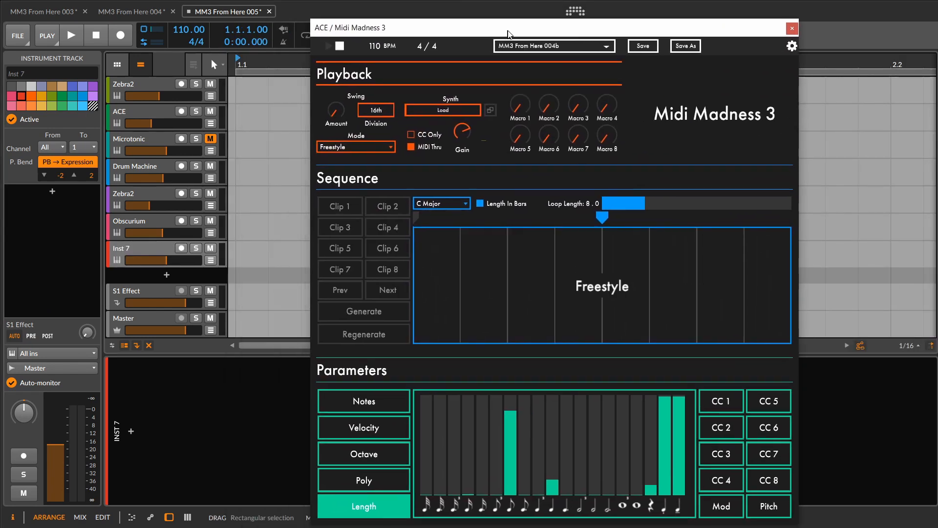
click(131, 431)
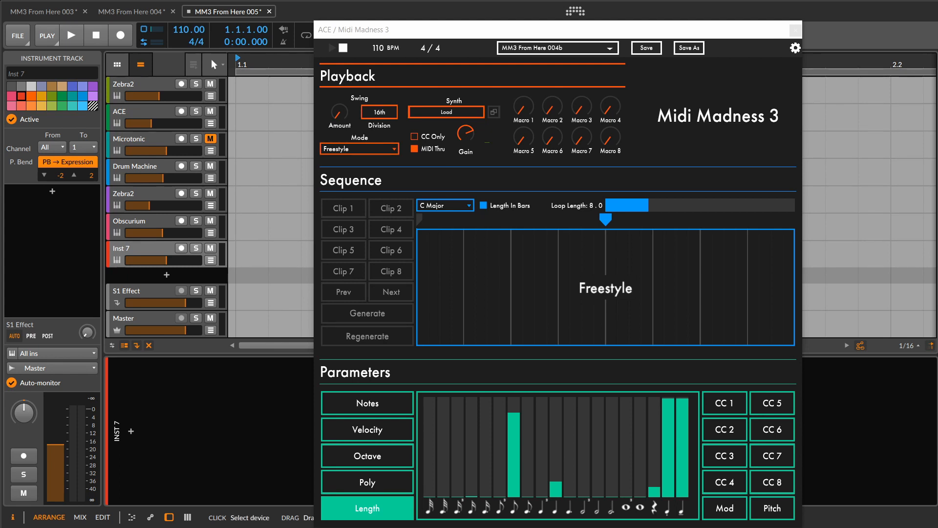
drag(530, 393, 219, 417)
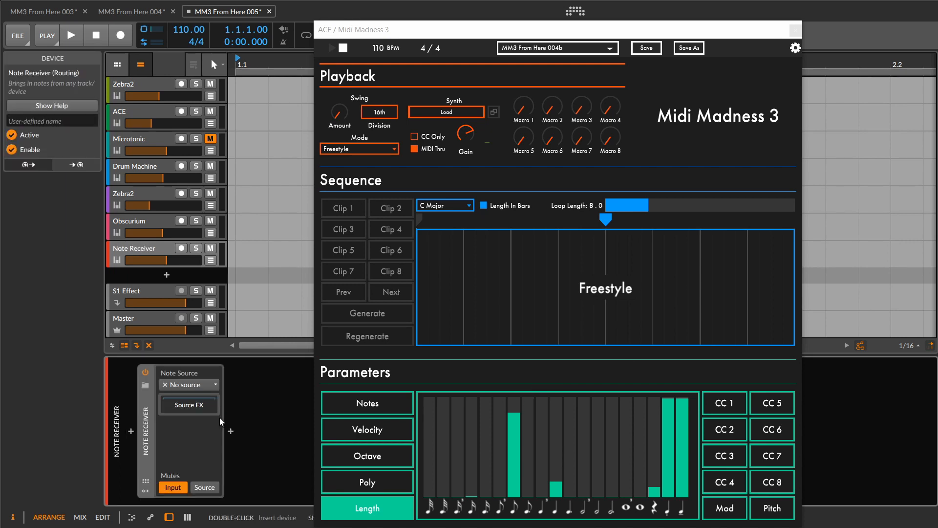
- Set the Note Receiver's note source to the Midi Madness 3 device on the ACE track
click(208, 385)
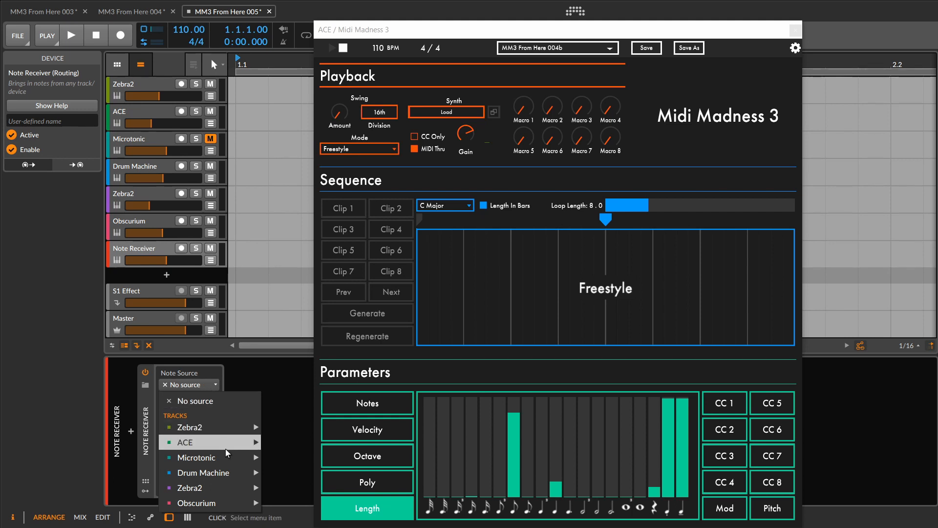
mouse_move(224, 450)
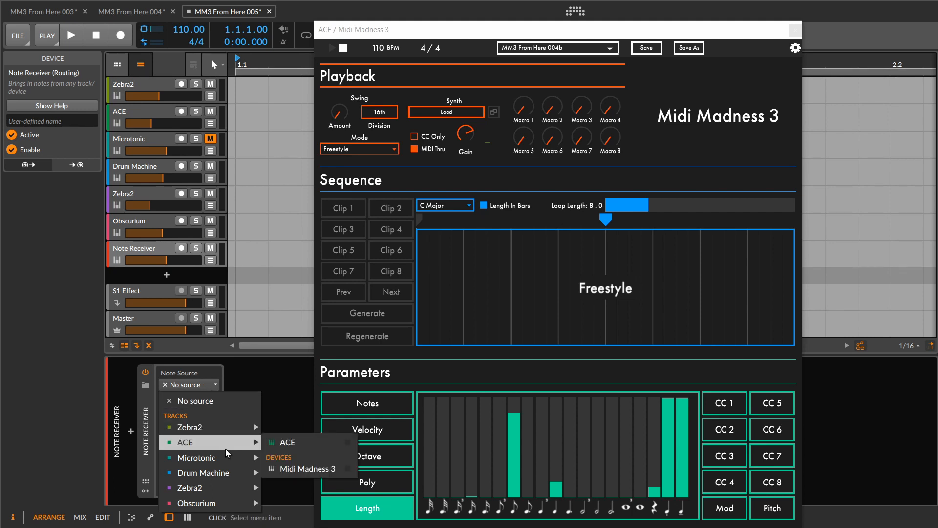
click(302, 469)
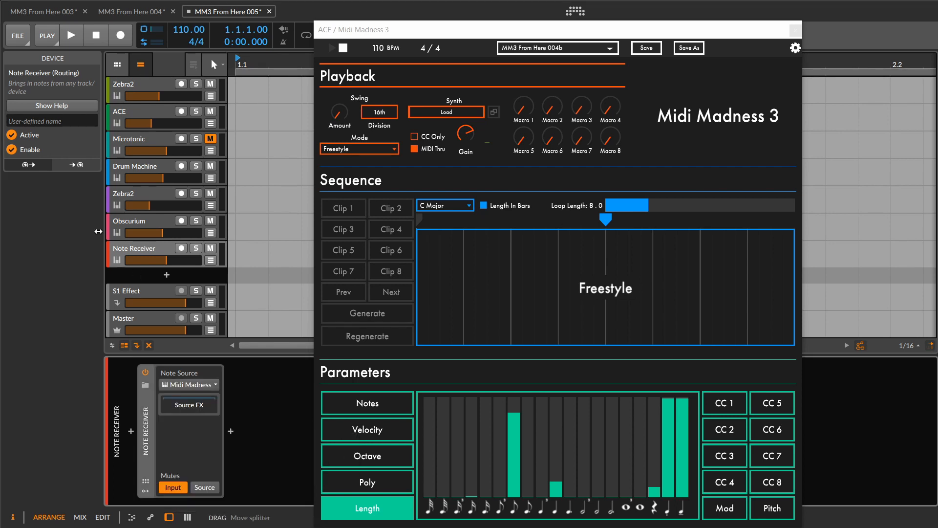
- Set the Note Receiver track's input to Midi Madness 3 from the ACE track
click(123, 245)
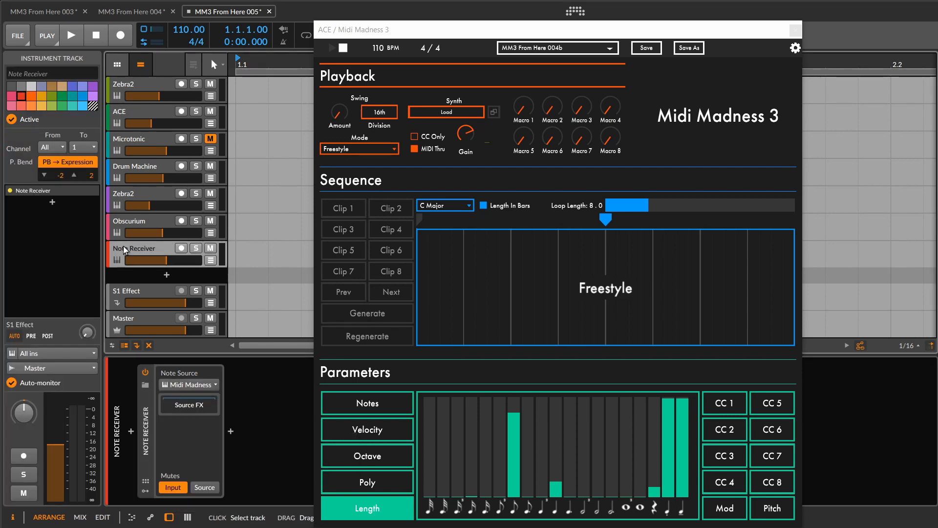
click(69, 352)
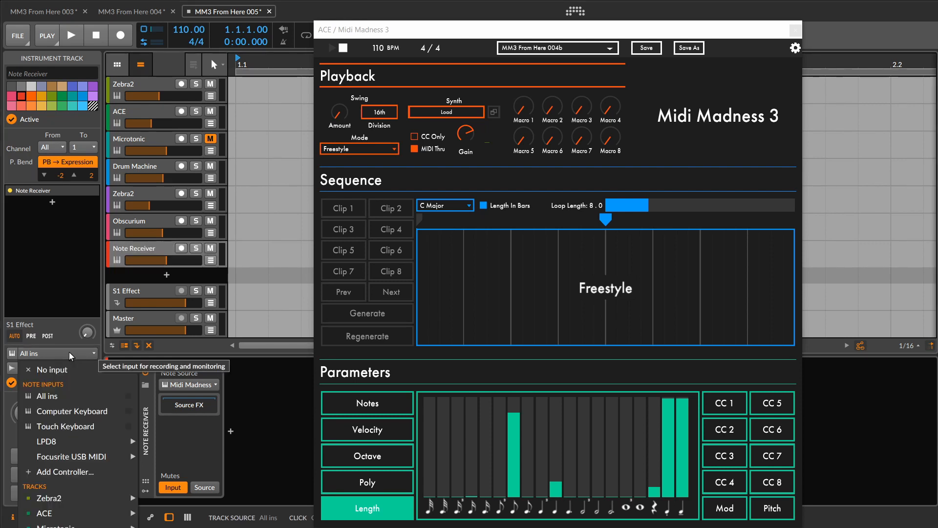
mouse_move(117, 513)
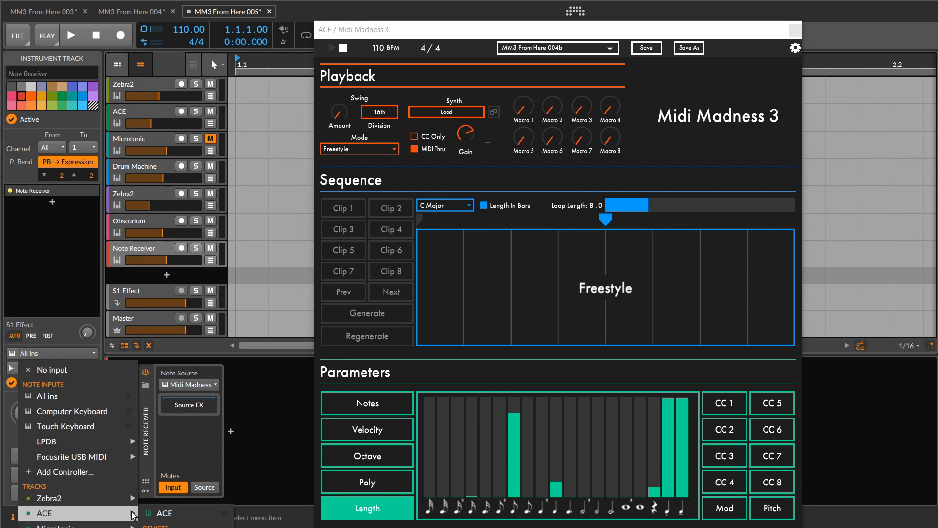
click(162, 513)
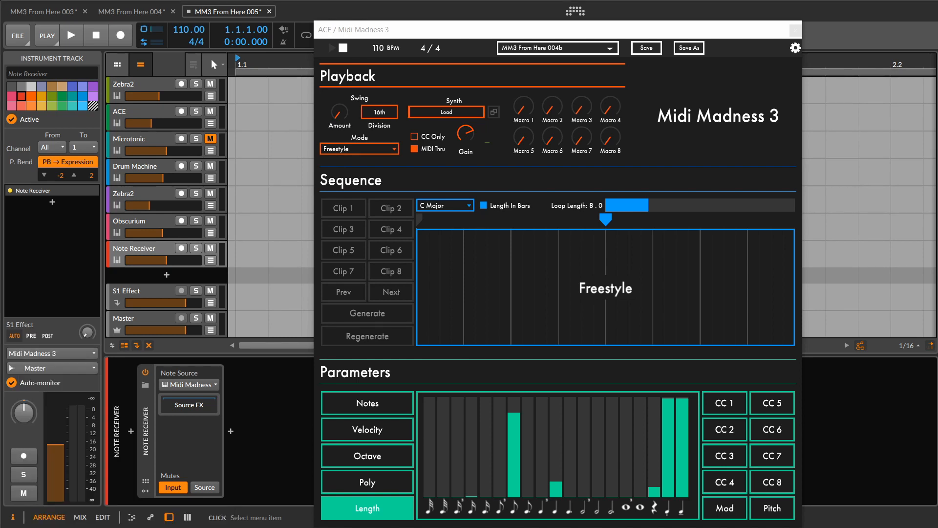
- Arm the Note Receiver track and record the Freestyle notes into the arrangement, keeping the growing clip clear of the plug-in window
click(181, 247)
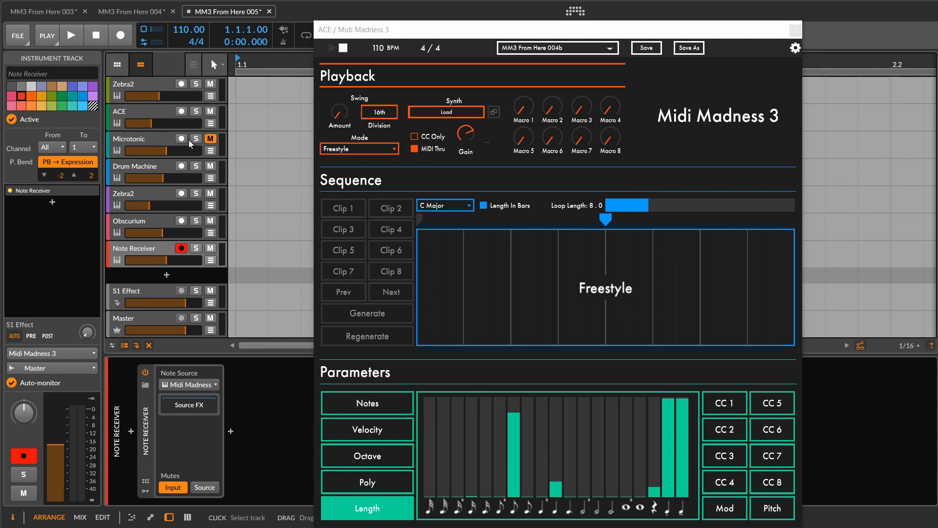
click(120, 37)
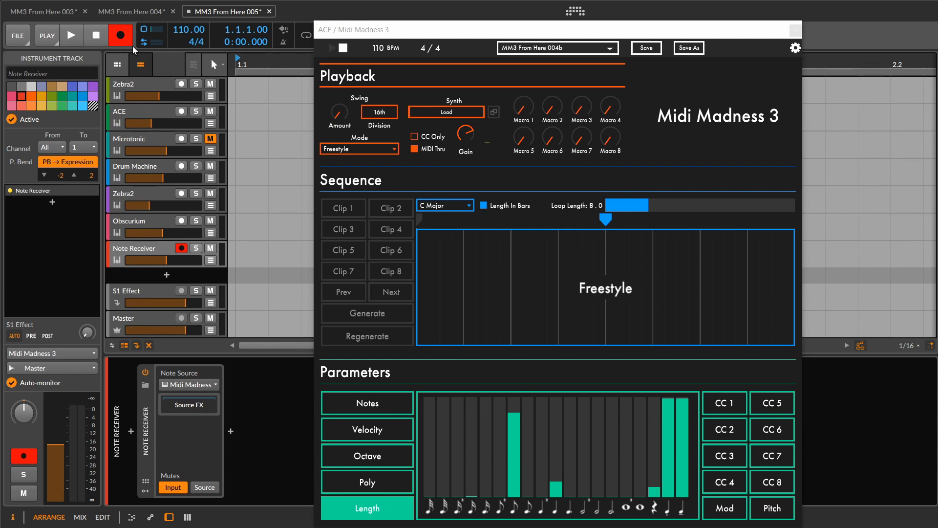
click(120, 37)
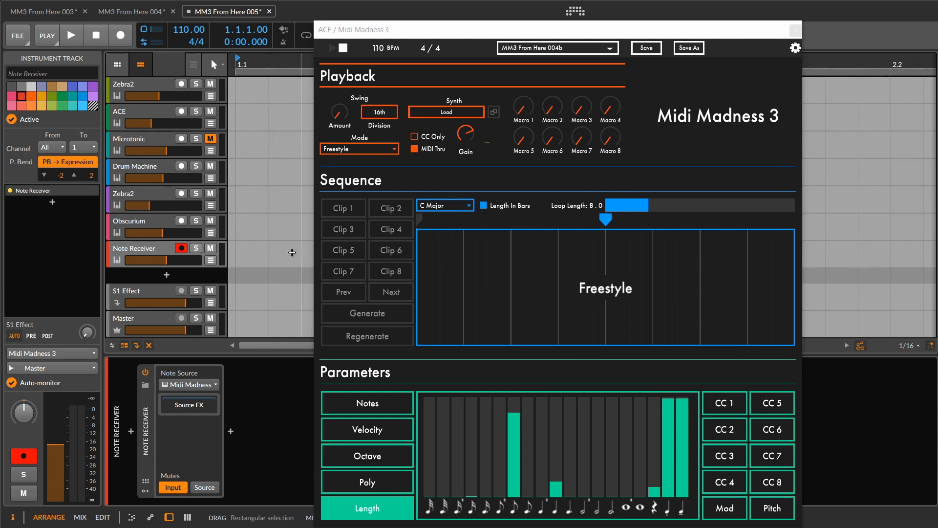
click(76, 37)
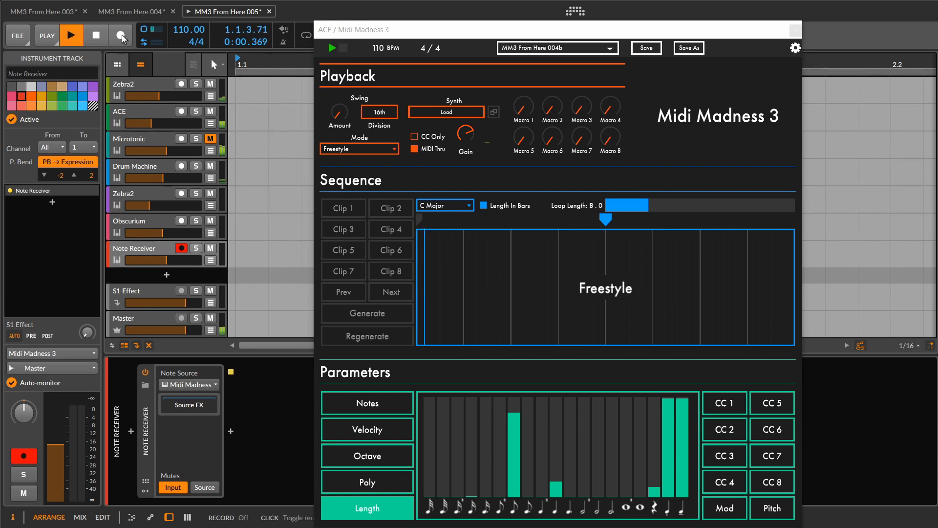
click(122, 35)
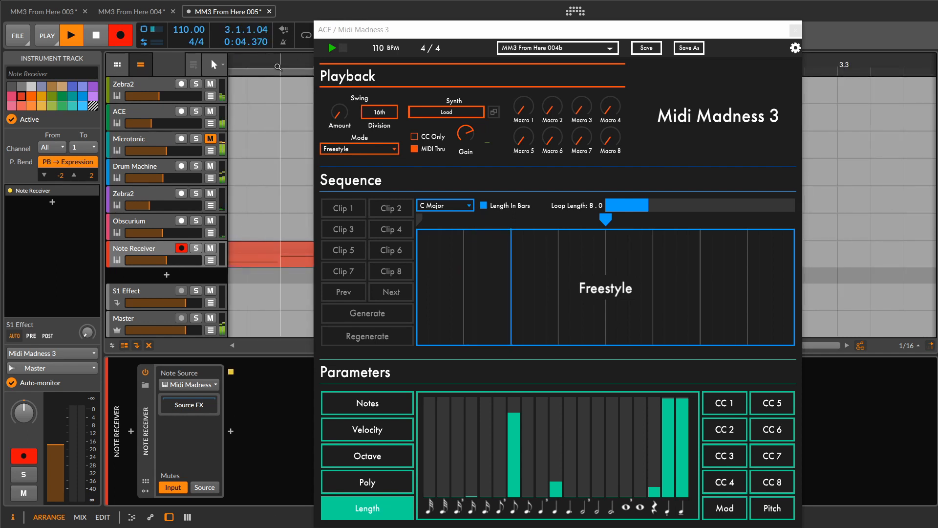
drag(275, 65, 289, 51)
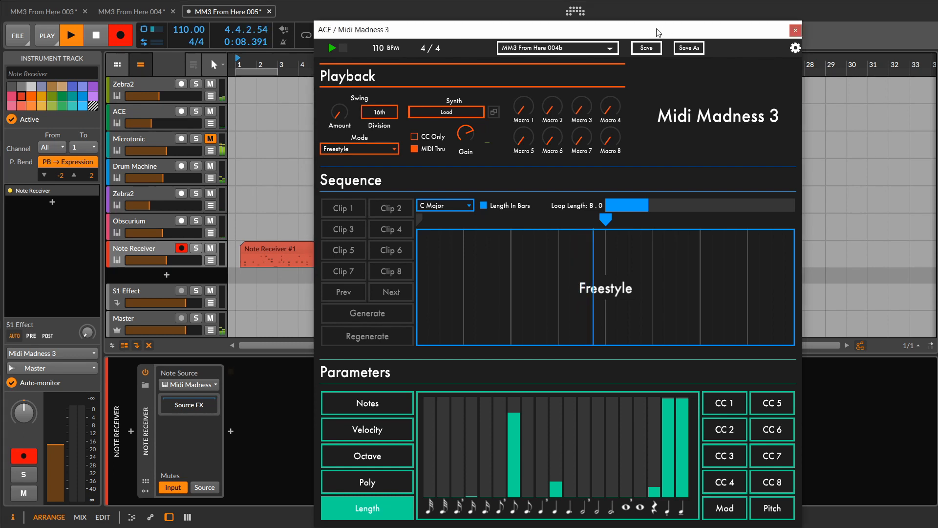
drag(663, 28, 815, 21)
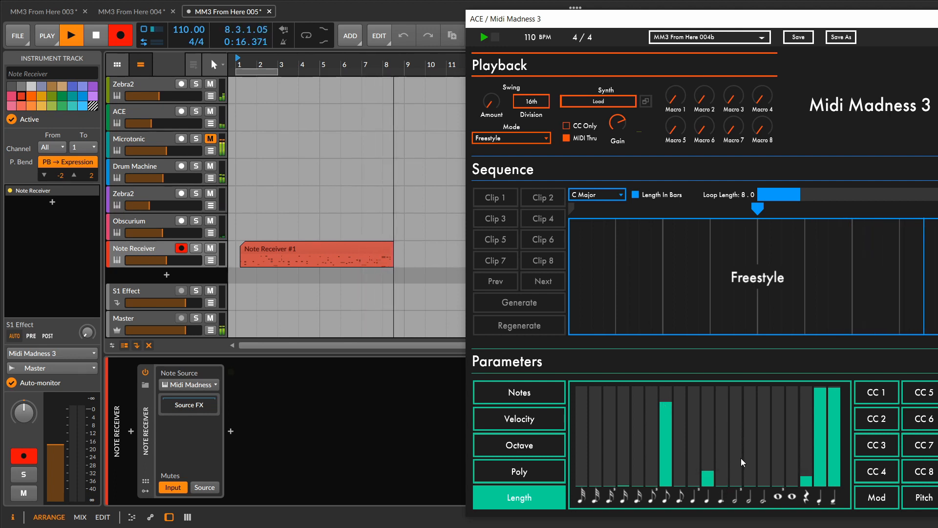
- During recording, raise the minim length probability, lower the quaver and crotchet ones, and set a moderate dotted semiquaver probability
click(747, 415)
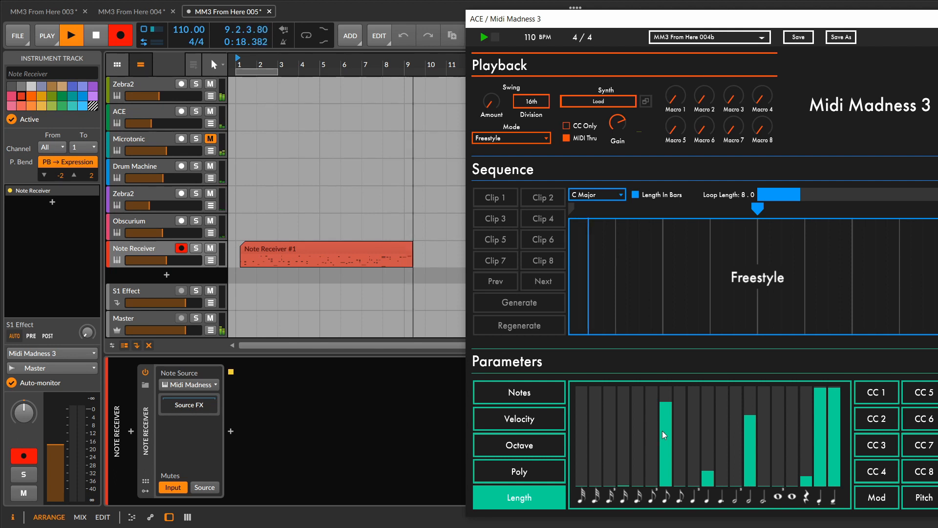
click(666, 461)
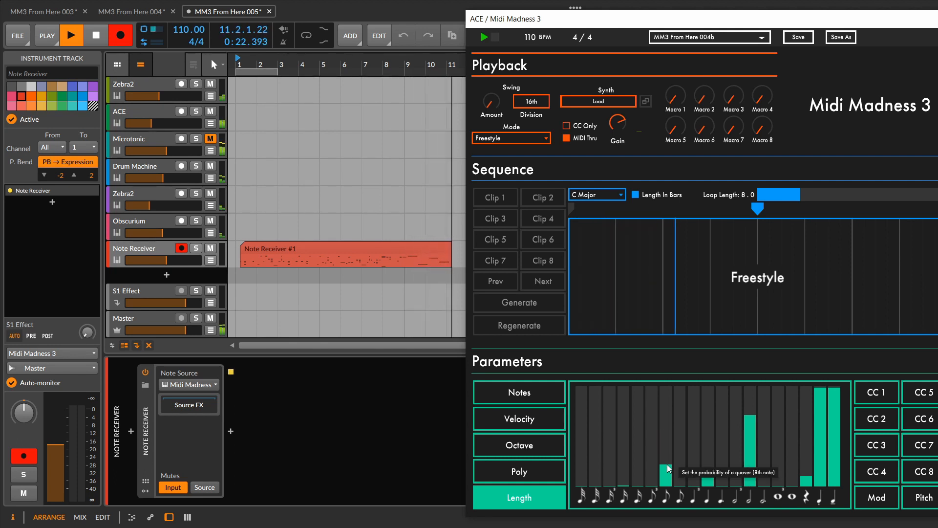
click(637, 433)
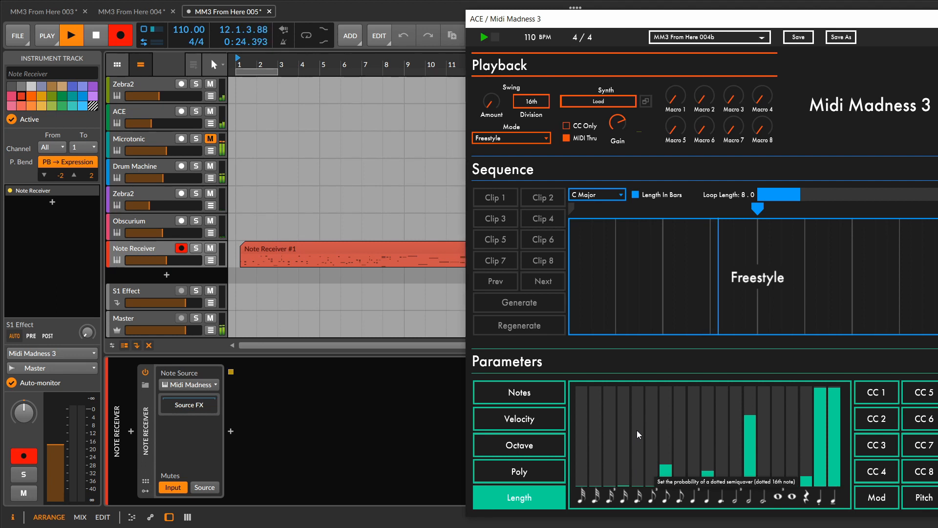
click(665, 477)
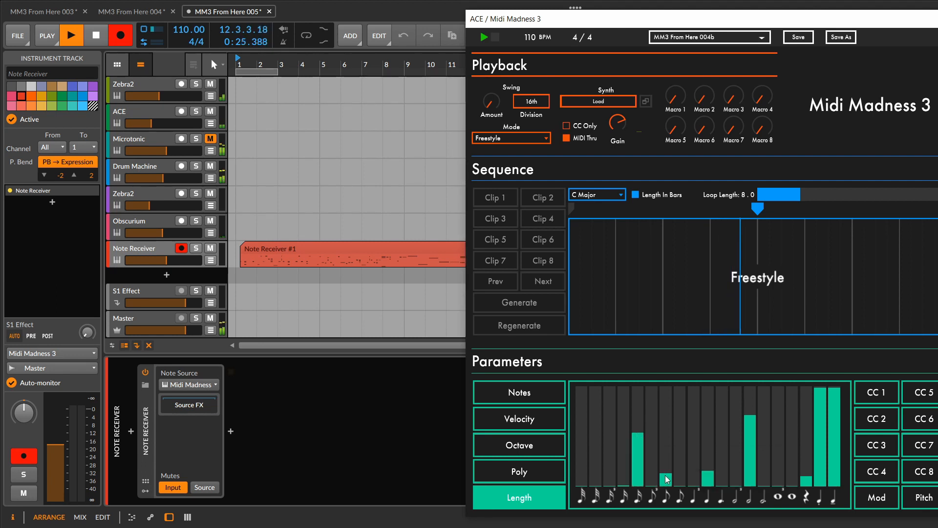
click(709, 479)
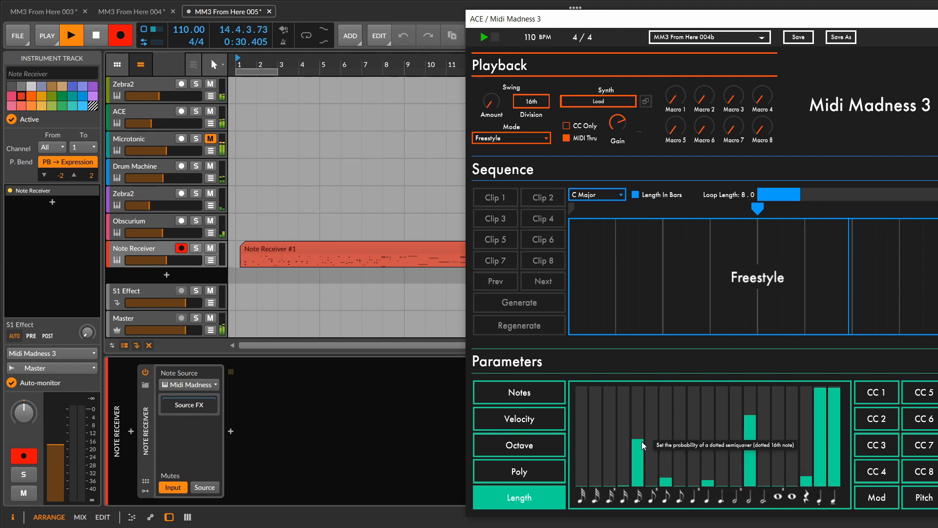
click(641, 455)
drag(641, 455, 640, 460)
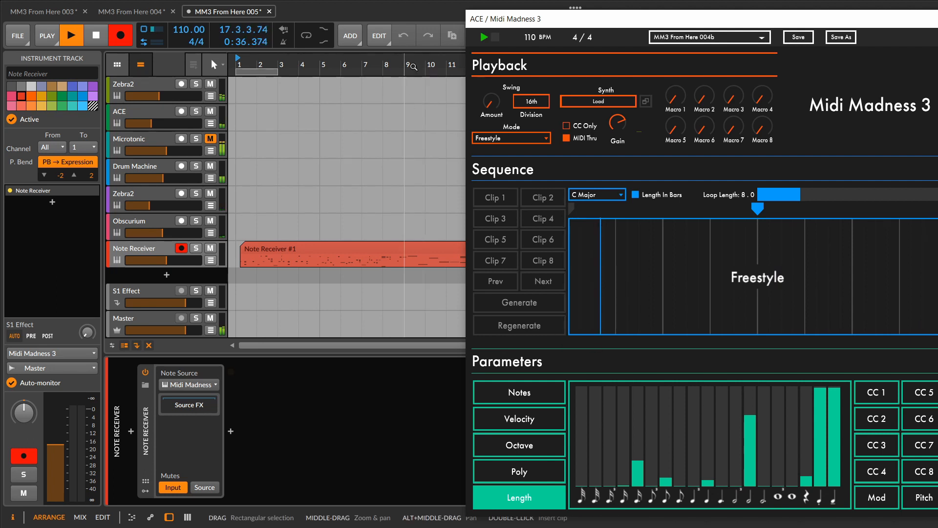
drag(409, 64, 411, 73)
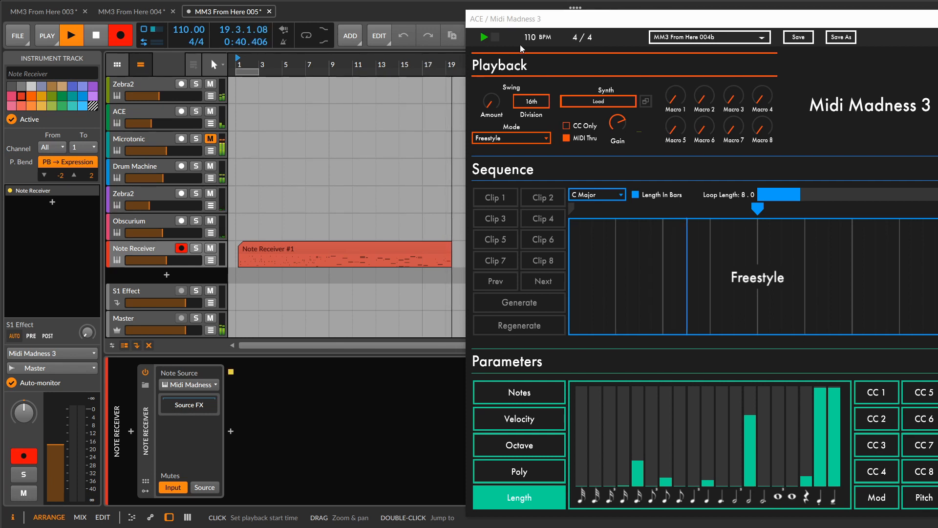
- During recording, move the plug-in window aside, raise the quaver length probability high, and lower the minim and crotchet ones
drag(664, 18, 683, 17)
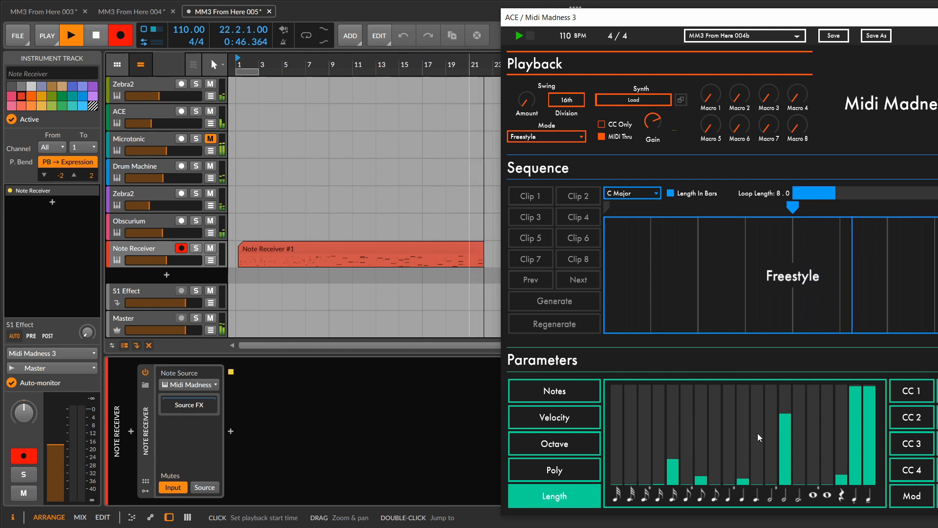
click(743, 415)
click(785, 474)
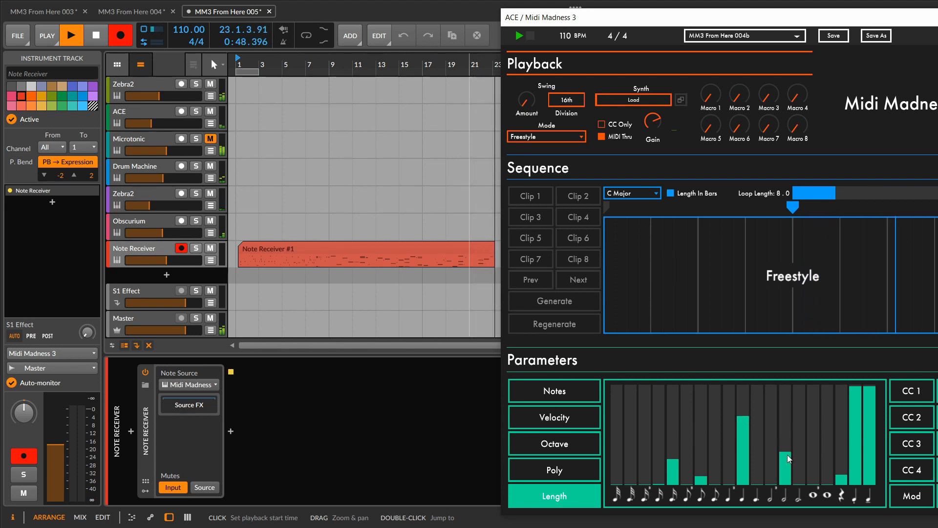
click(701, 434)
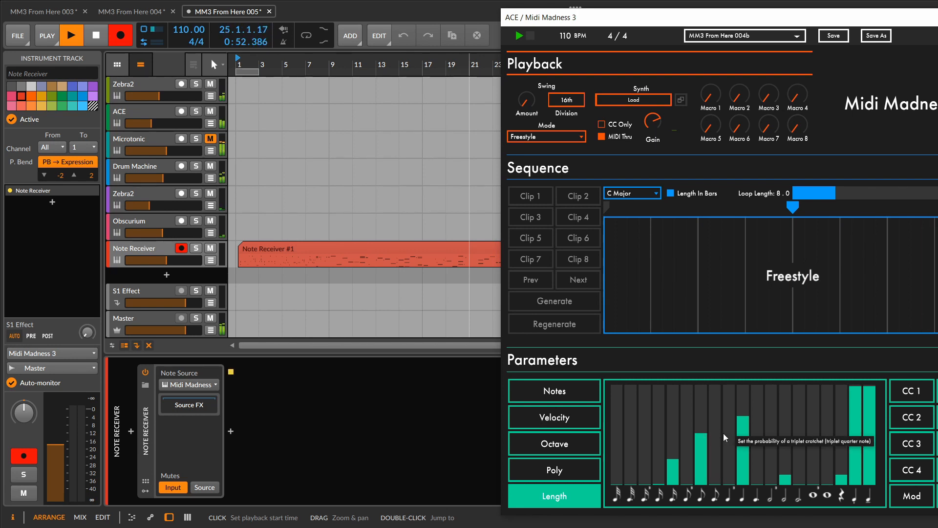
click(746, 402)
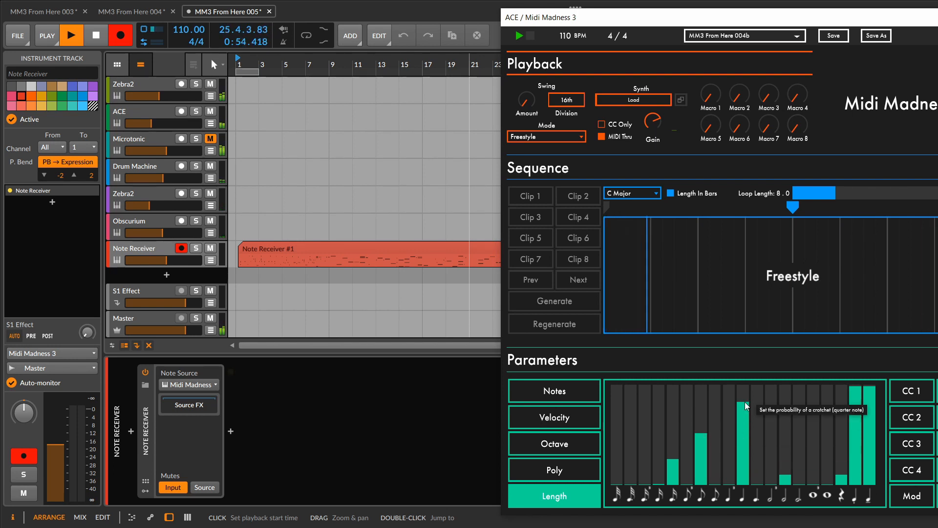
click(701, 402)
click(742, 431)
drag(744, 441, 743, 470)
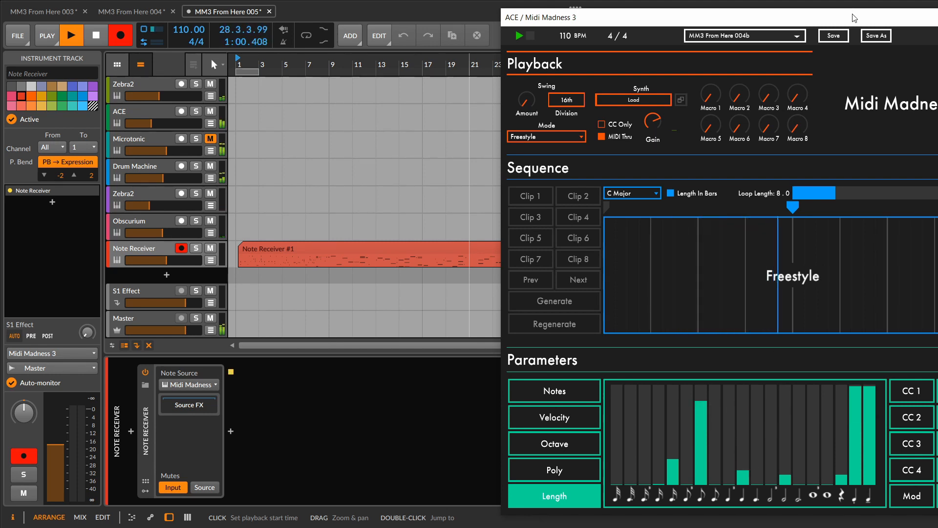
- Uncover the growing Note Receiver clip to check its end, and stop the recording
drag(854, 13, 391, 6)
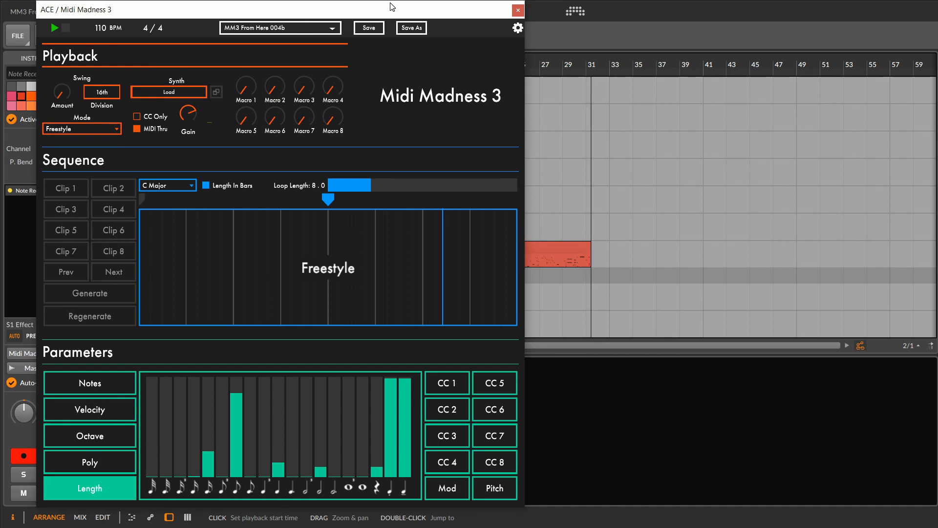
drag(263, 13, 701, 37)
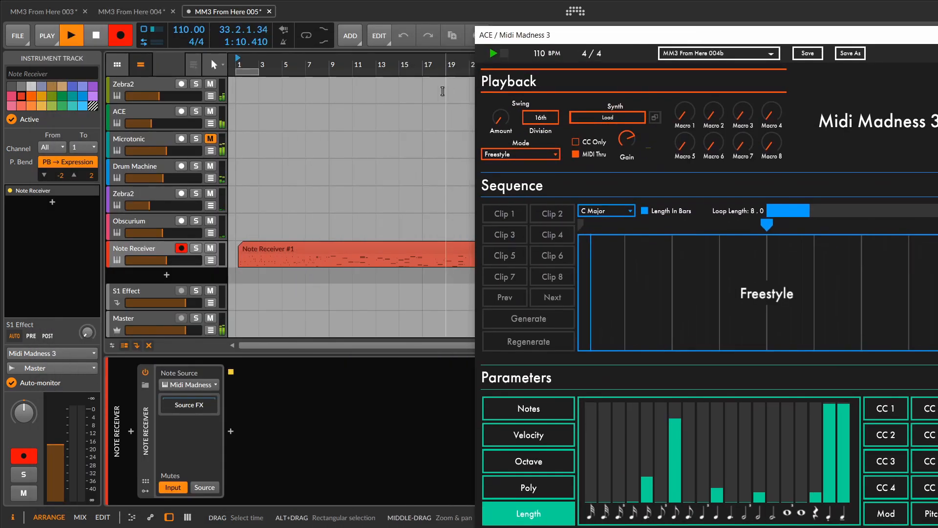
click(103, 38)
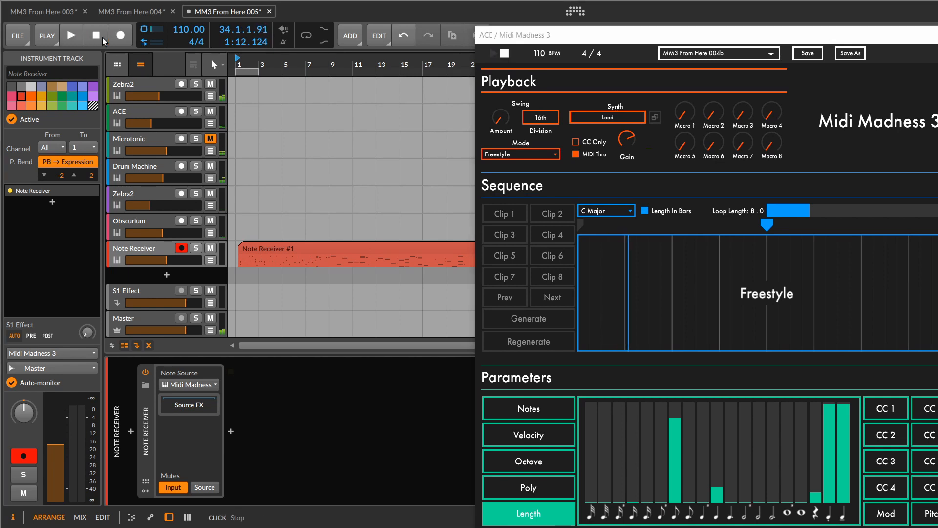
- Open the recorded Note Receiver clip in an enlarged note editor and examine its notes across the pitch range
double_click(363, 244)
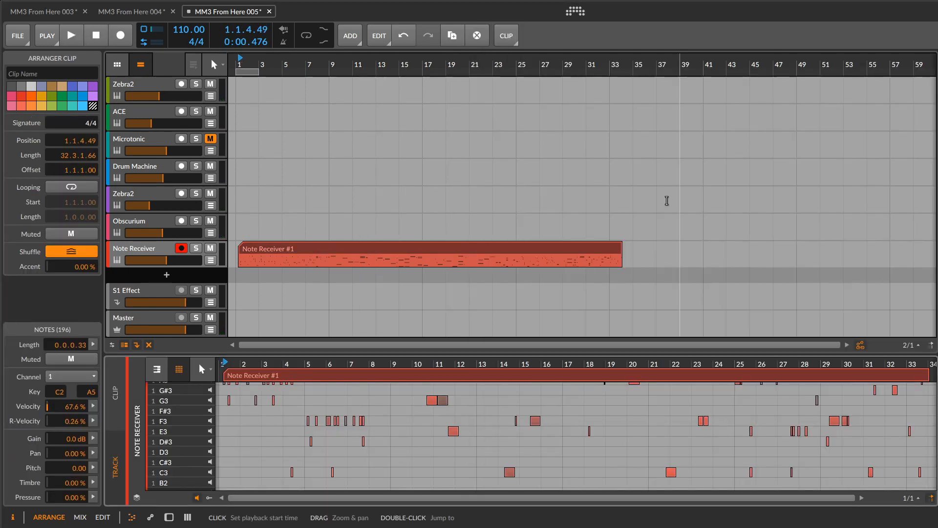
drag(643, 352, 642, 162)
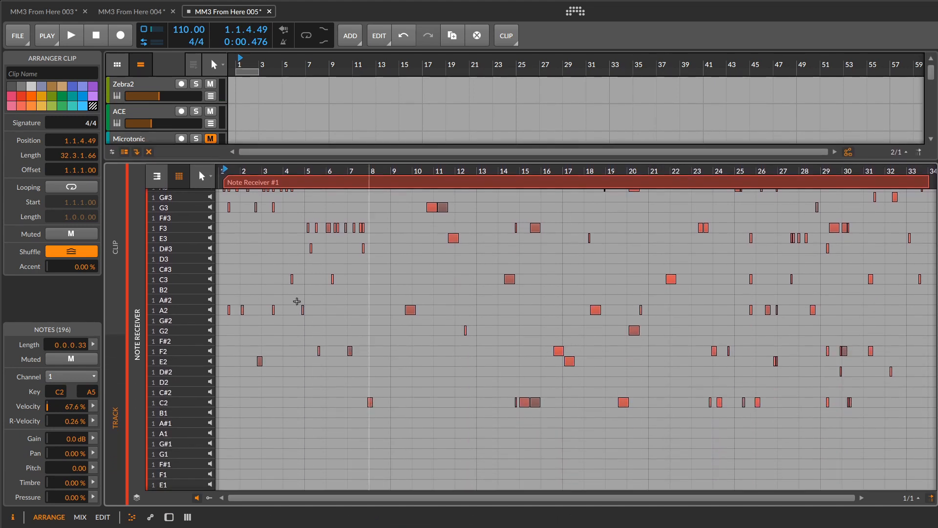
scroll(205, 269, up, 6)
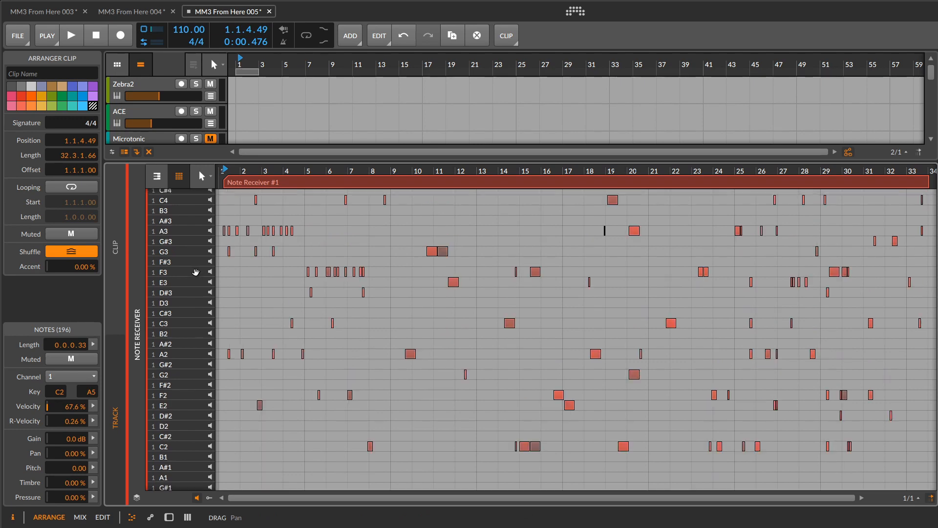
scroll(196, 272, up, 6)
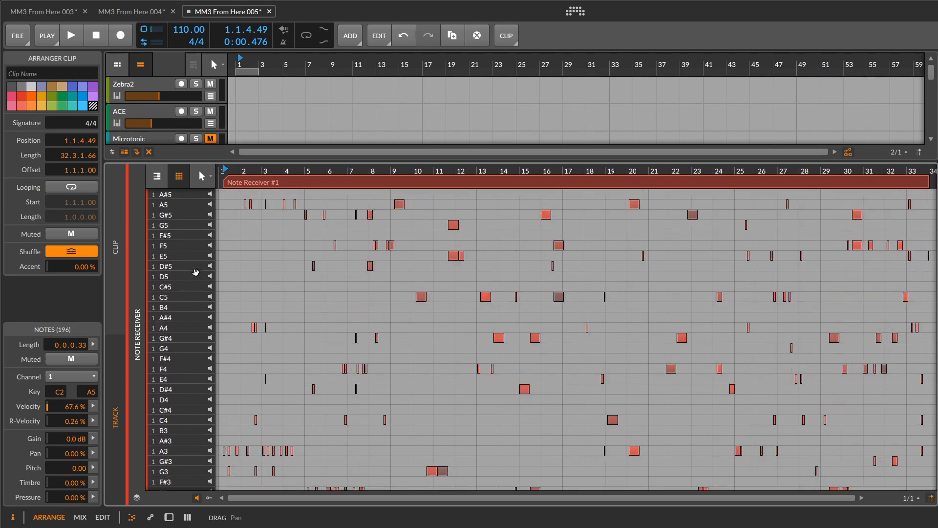
scroll(196, 272, down, 8)
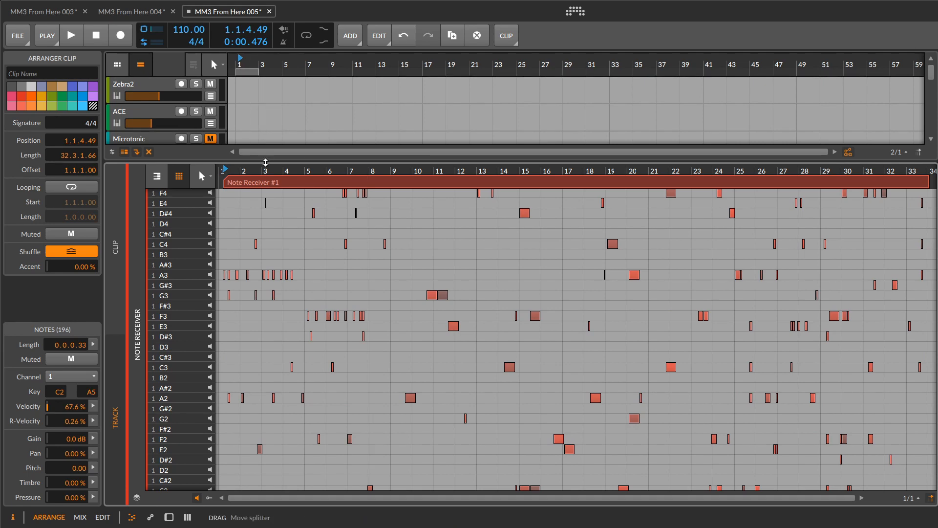
drag(275, 182, 275, 412)
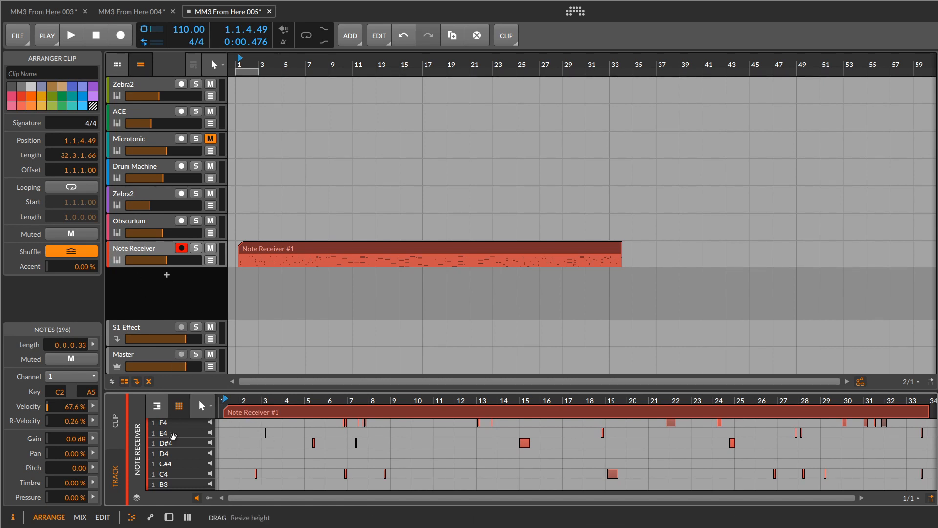
- Add a Steps modulator to the Midi Madness 3 device on the ACE track and expand its step editor
click(172, 519)
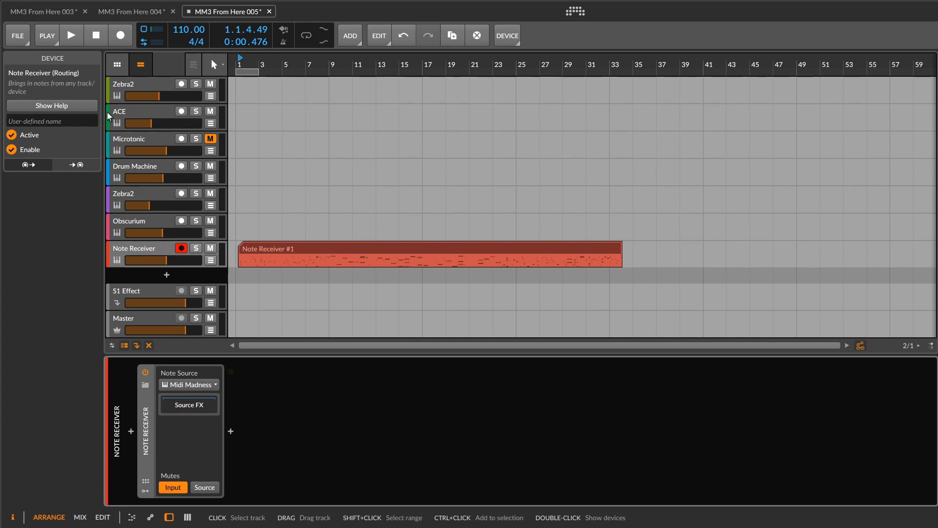
click(121, 116)
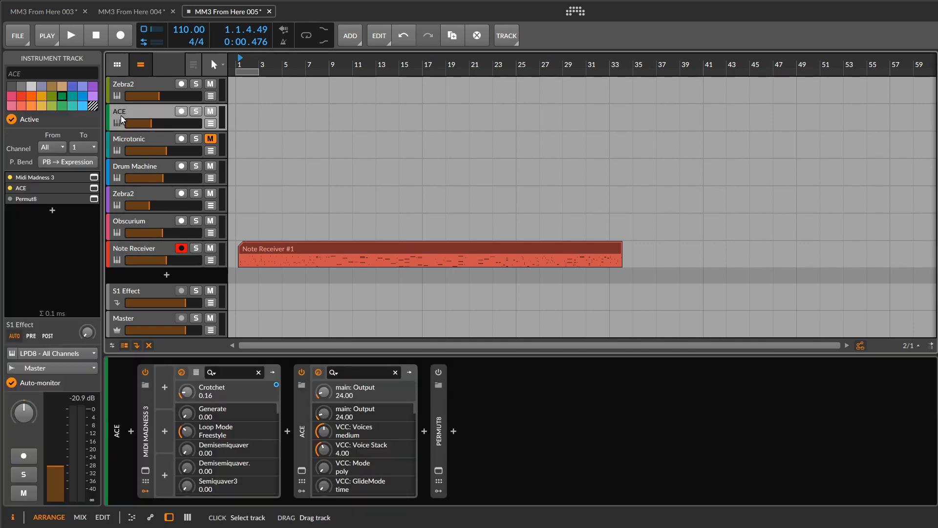
click(146, 470)
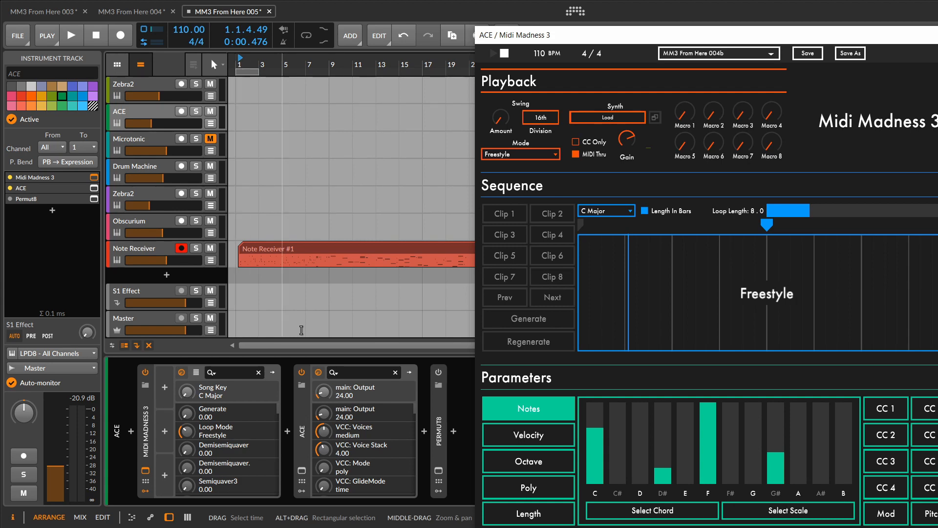
key(Escape)
click(166, 388)
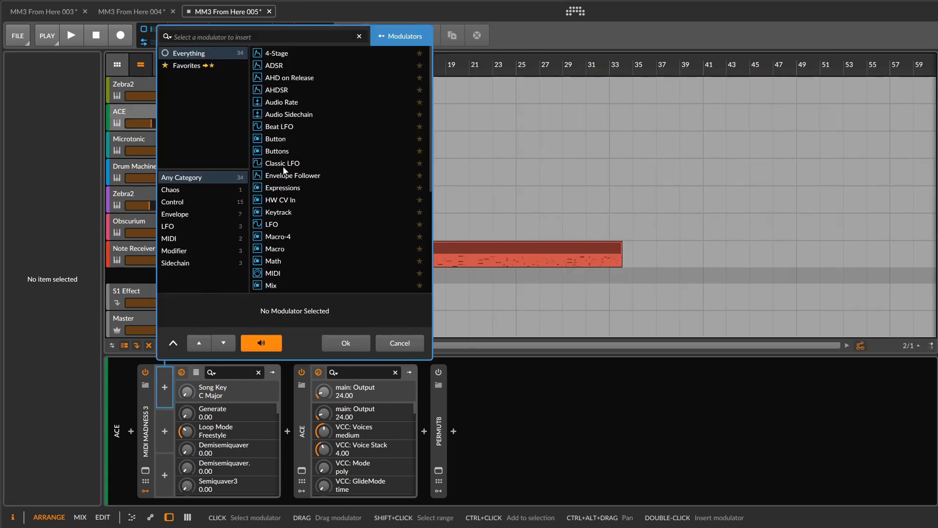
scroll(283, 169, down, 5)
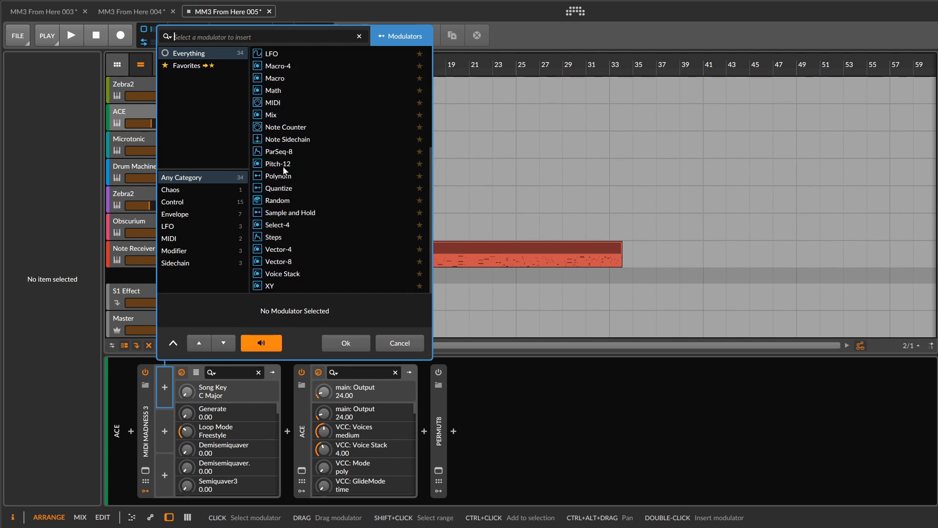
click(275, 242)
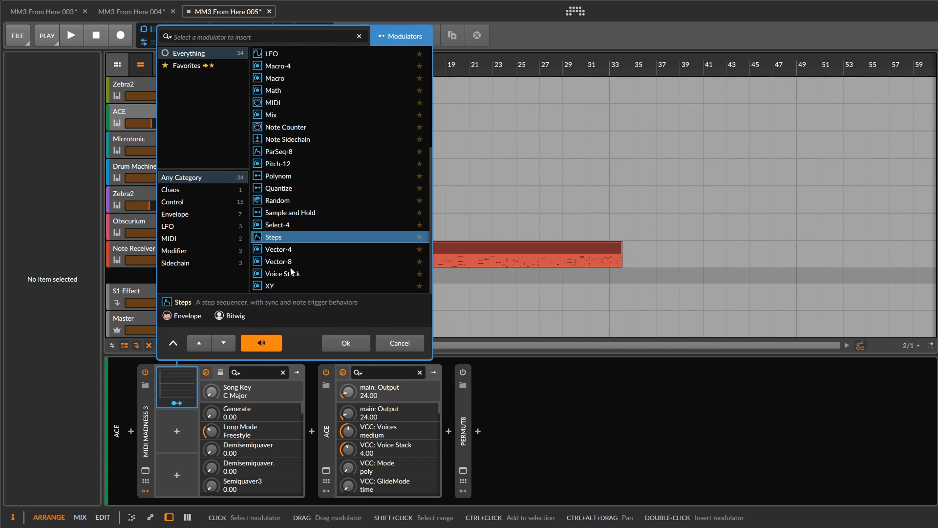
click(346, 342)
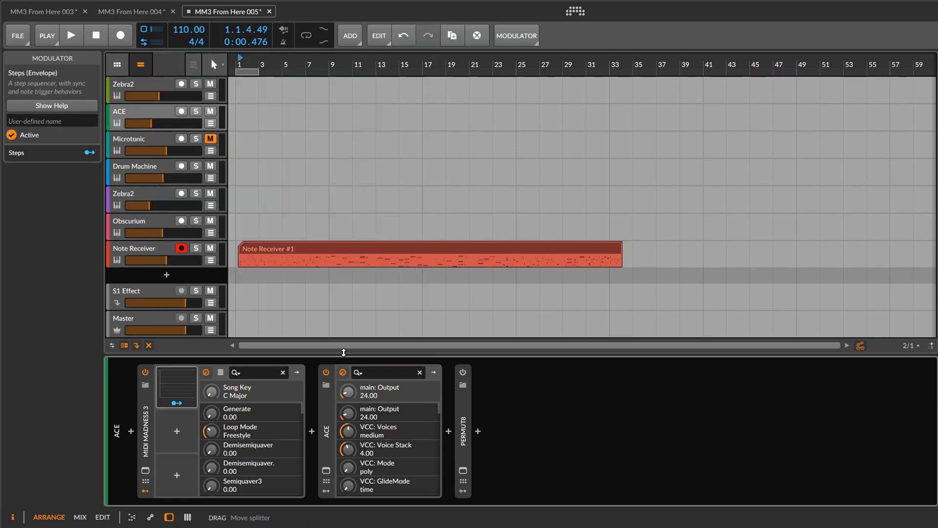
click(193, 387)
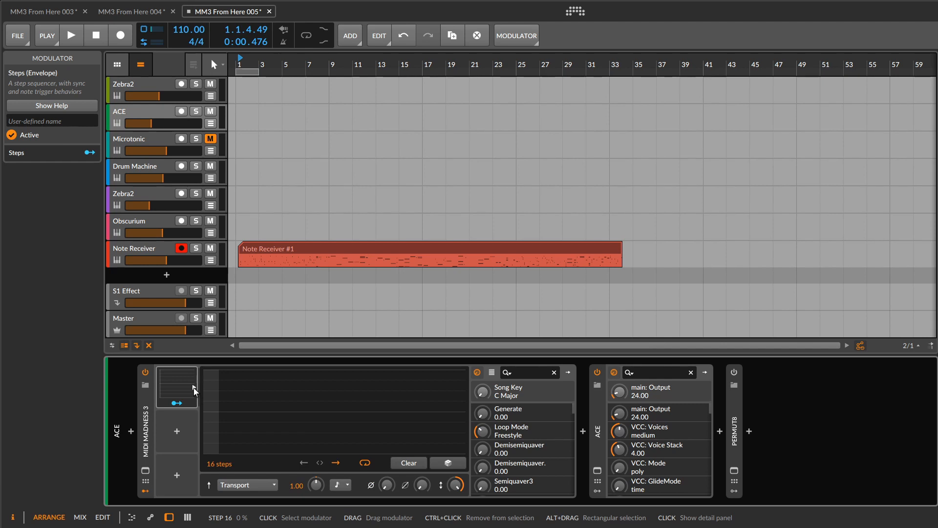
- Bring up the Rest length parameter of Midi Madness 3 and modulate it with Steps by 0.780
click(146, 470)
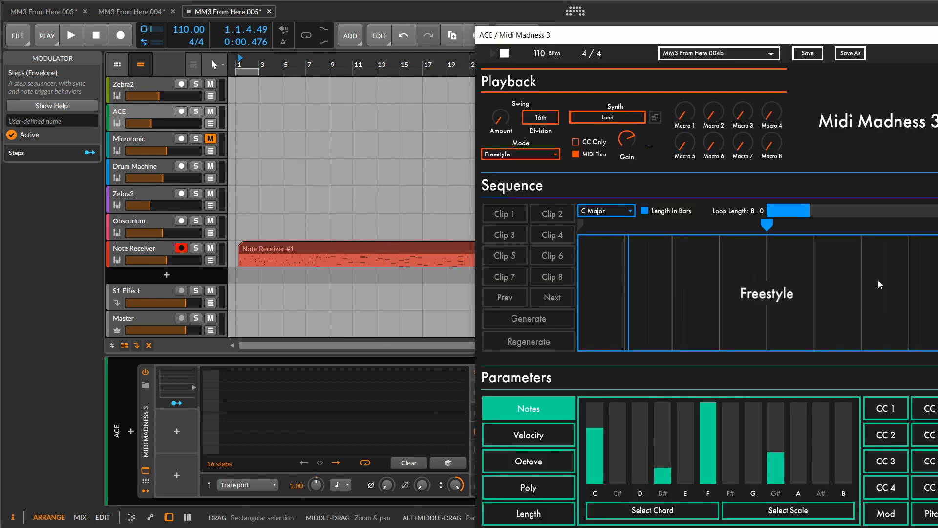
click(529, 511)
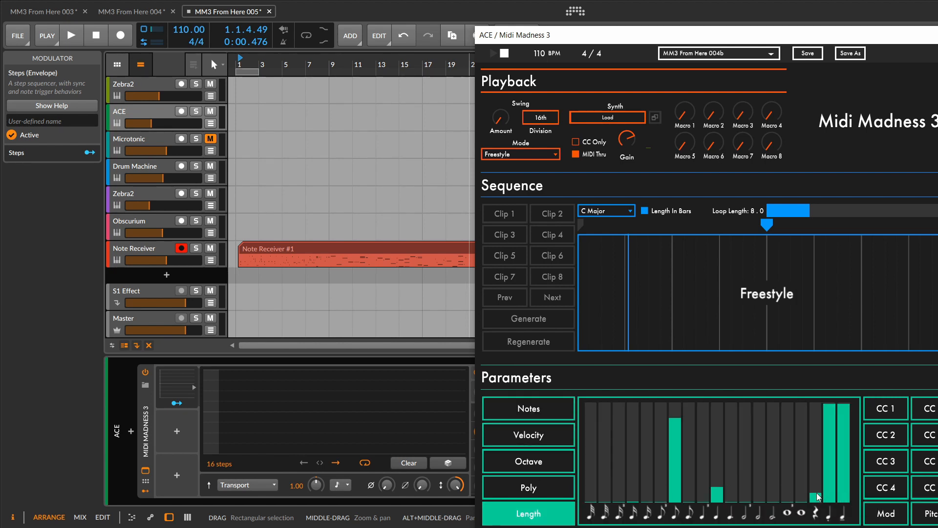
drag(758, 40, 933, 35)
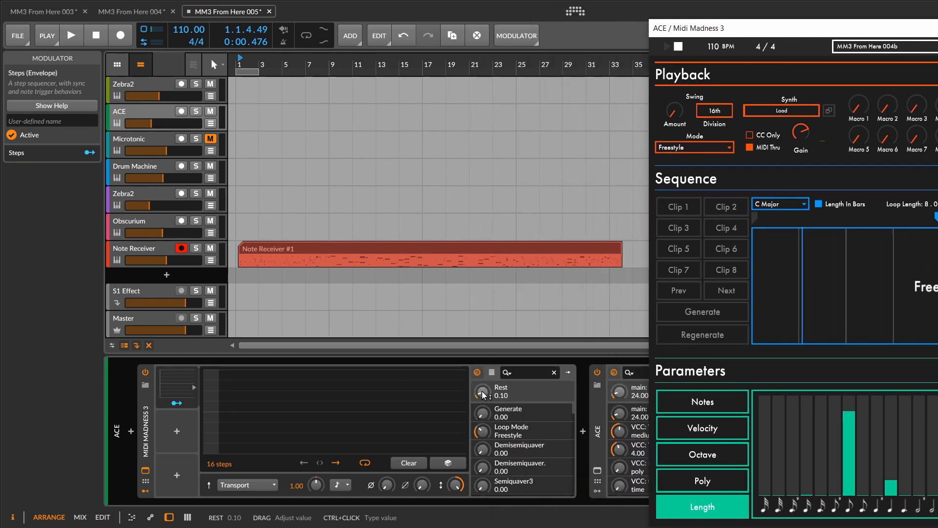
click(177, 403)
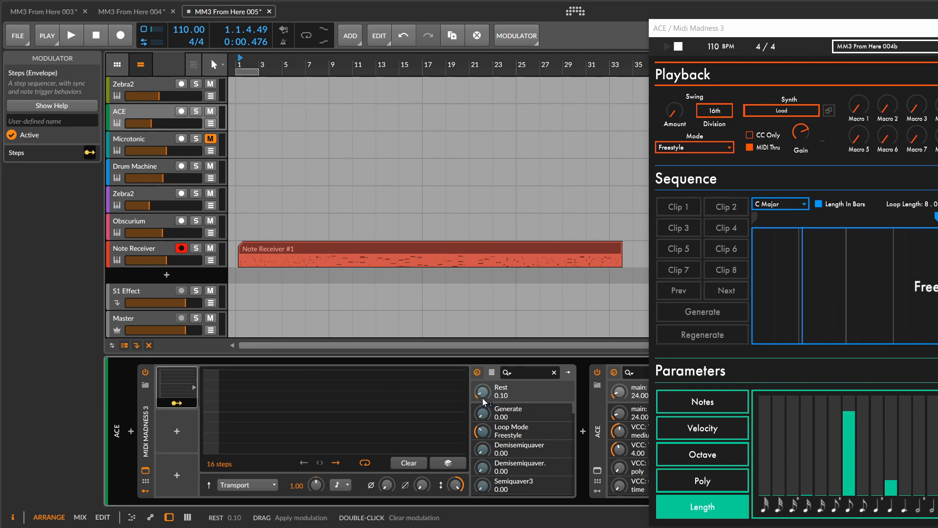
drag(482, 393, 482, 351)
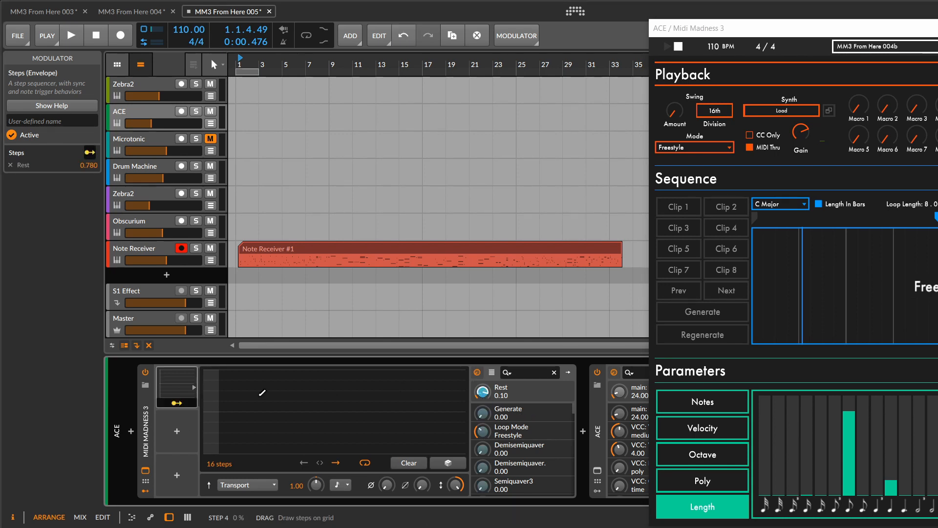
click(177, 402)
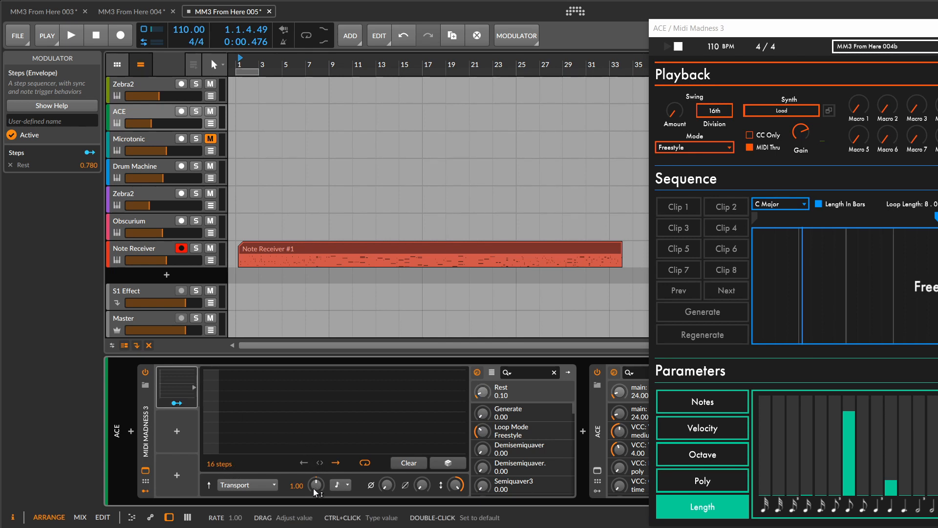
- Set the Steps modulator's rate to 4.00 and draw the last two of its 16 steps at full height
drag(313, 488, 312, 440)
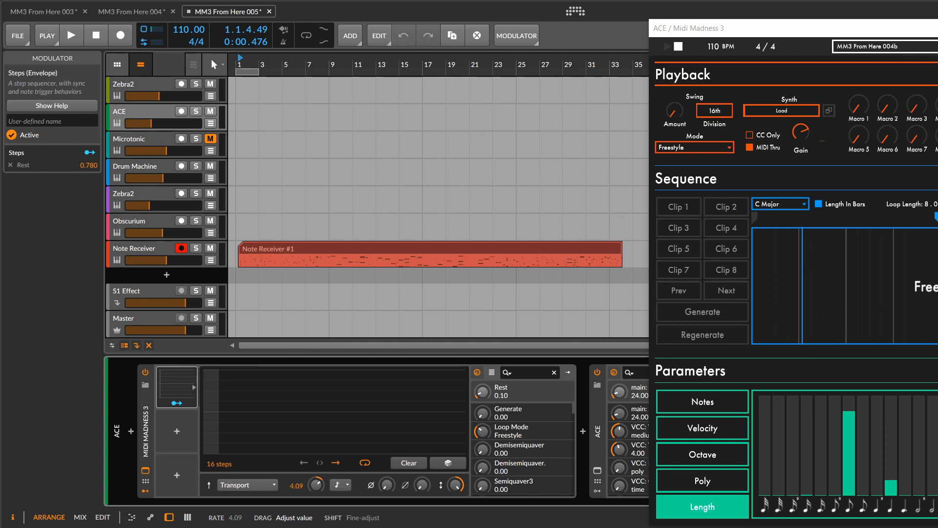
drag(313, 435, 312, 440)
drag(312, 488, 313, 488)
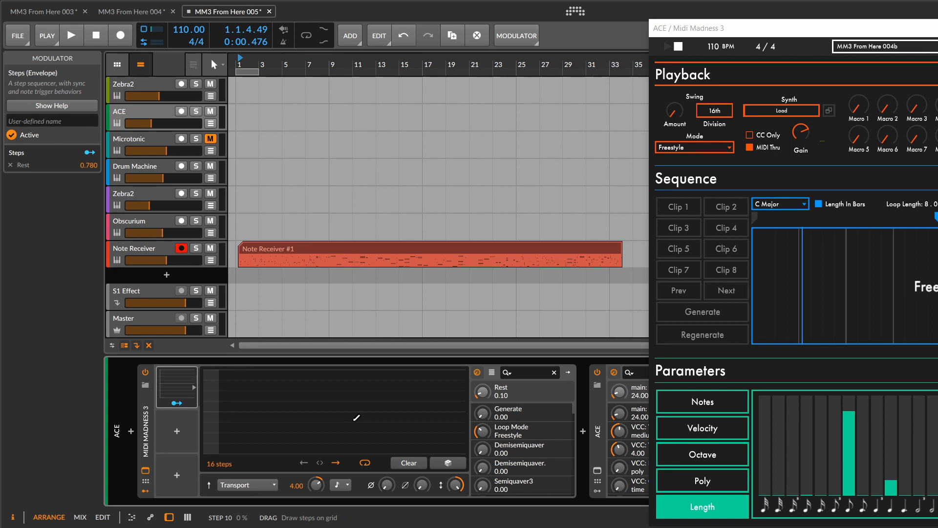
mouse_move(446, 411)
mouse_down()
mouse_move(460, 380)
mouse_move(457, 370)
mouse_move(442, 405)
mouse_move(442, 371)
mouse_up()
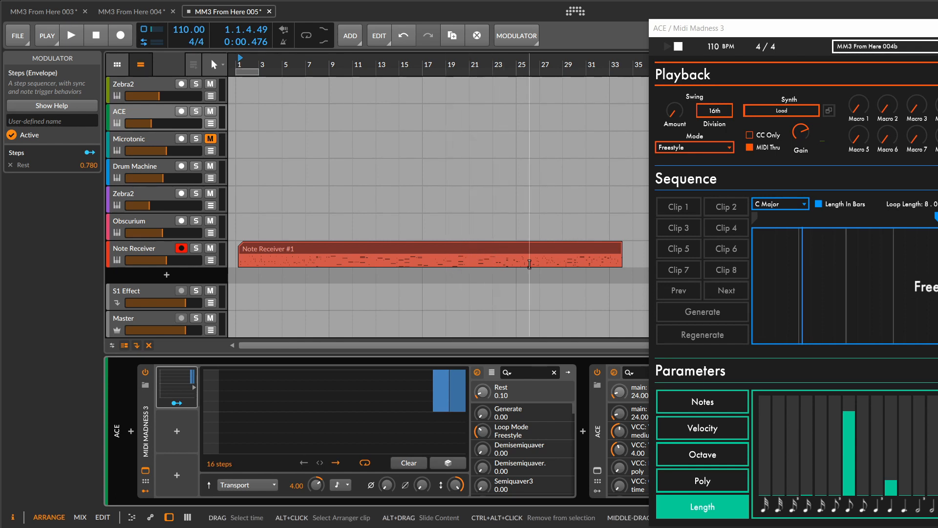
- Delete the recorded clip from the Note Receiver track and hide the inspector to make room beside the repositioned plug-in window
click(387, 244)
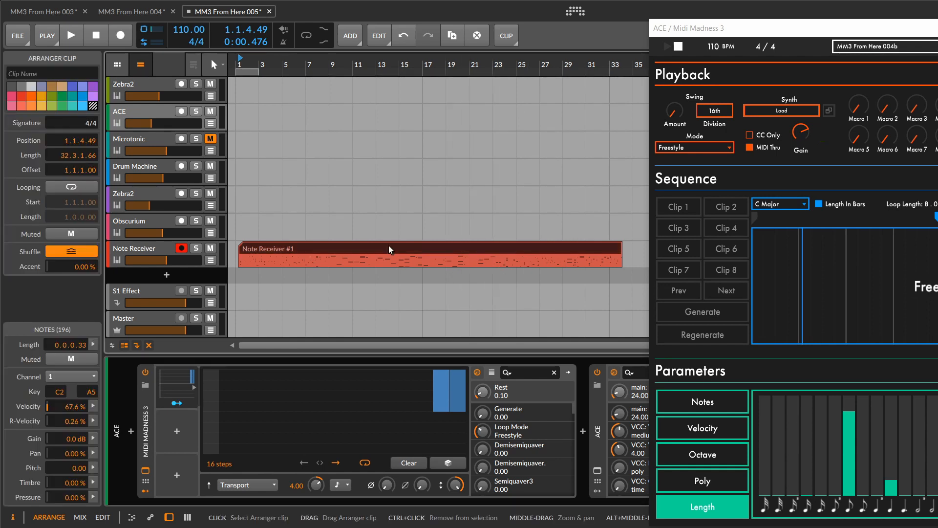
key(Delete)
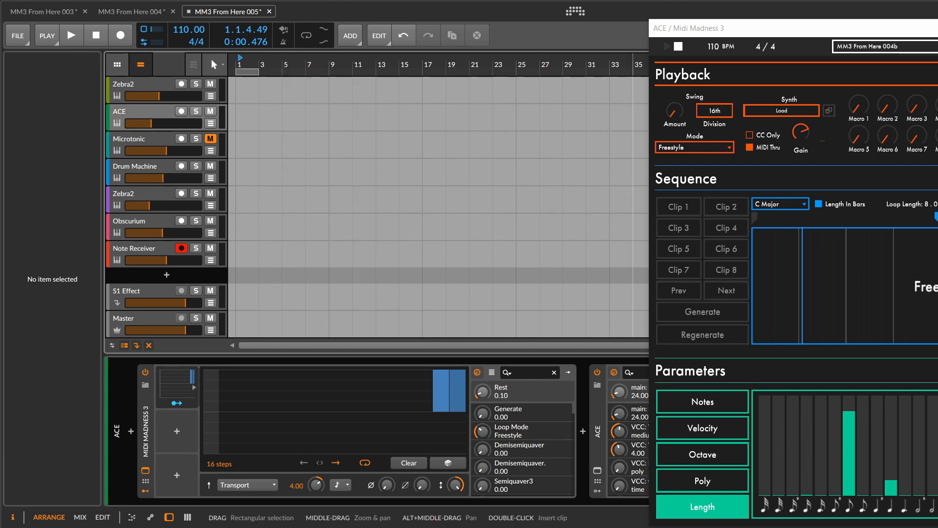
drag(782, 30, 606, 18)
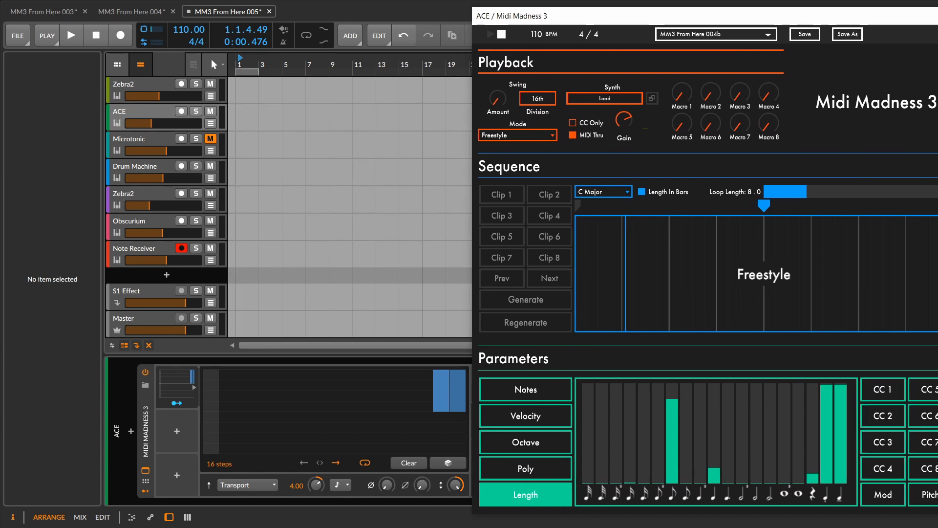
click(12, 516)
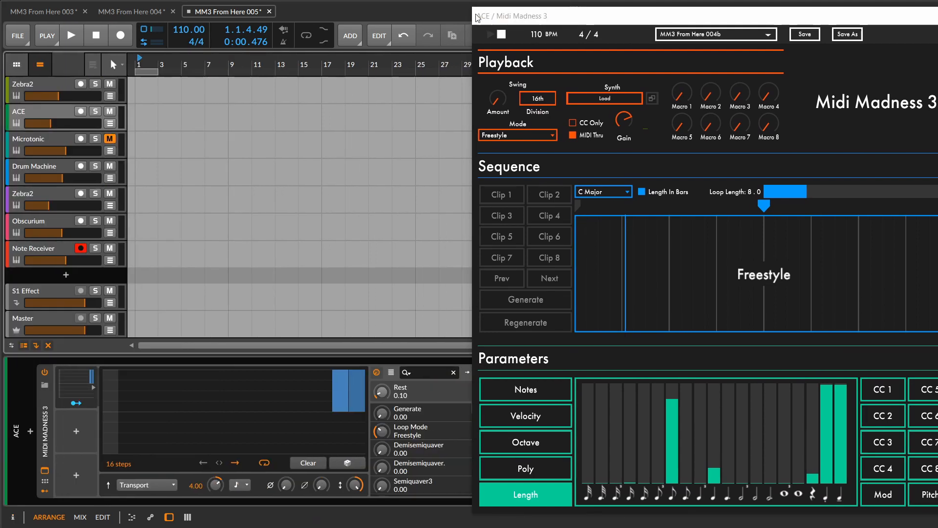
- Record about nine bars of the modulated Midi Madness 3 Freestyle output onto the Note Receiver track, and stop the transport
drag(532, 17, 435, 14)
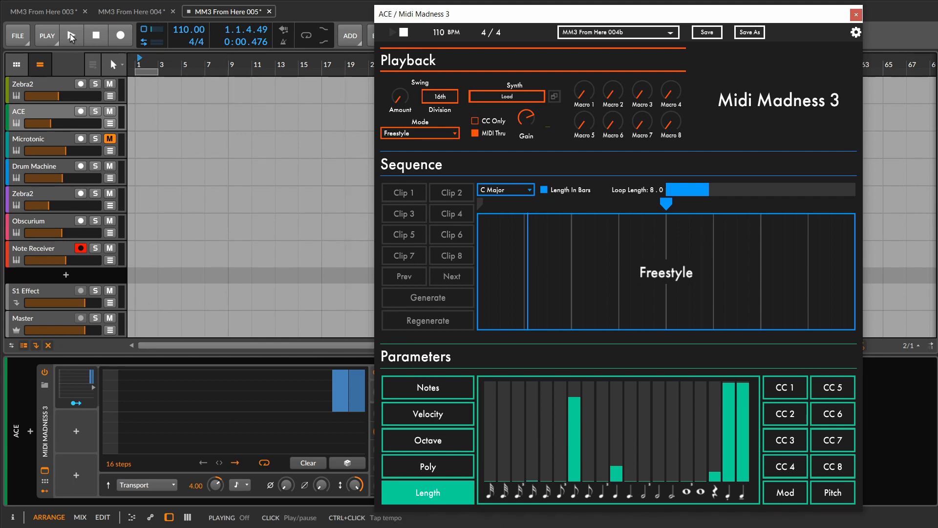
click(120, 35)
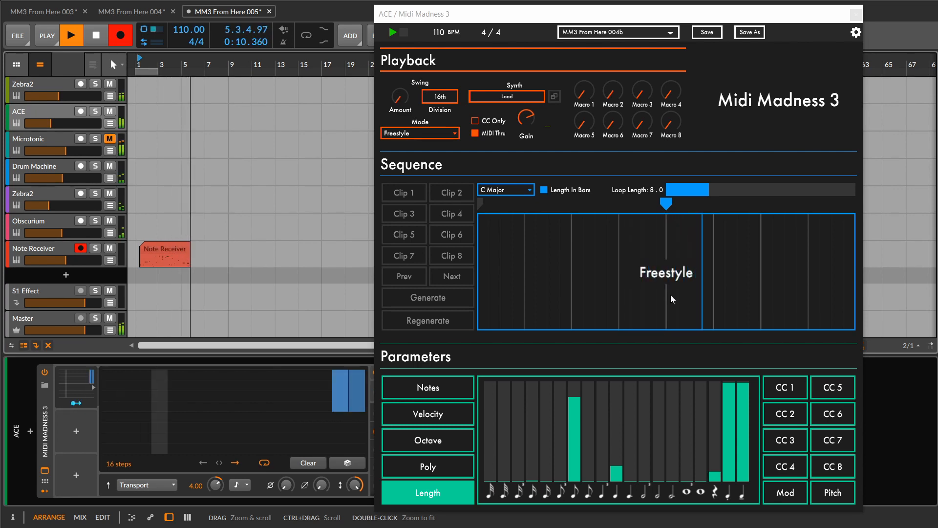
click(710, 382)
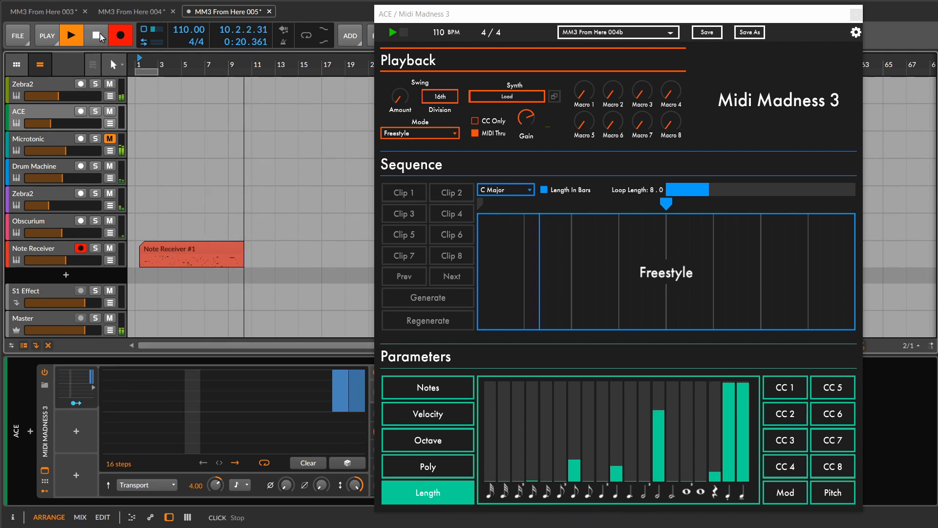
key(space)
- Examine the notes of the recorded Note Receiver clip in an enlarged note editor, with the plug-in window closed
double_click(193, 247)
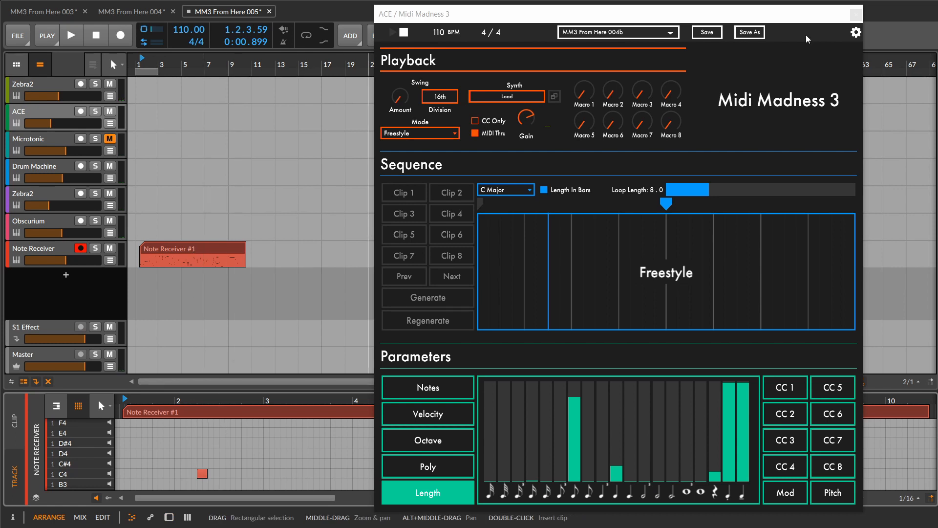
click(857, 15)
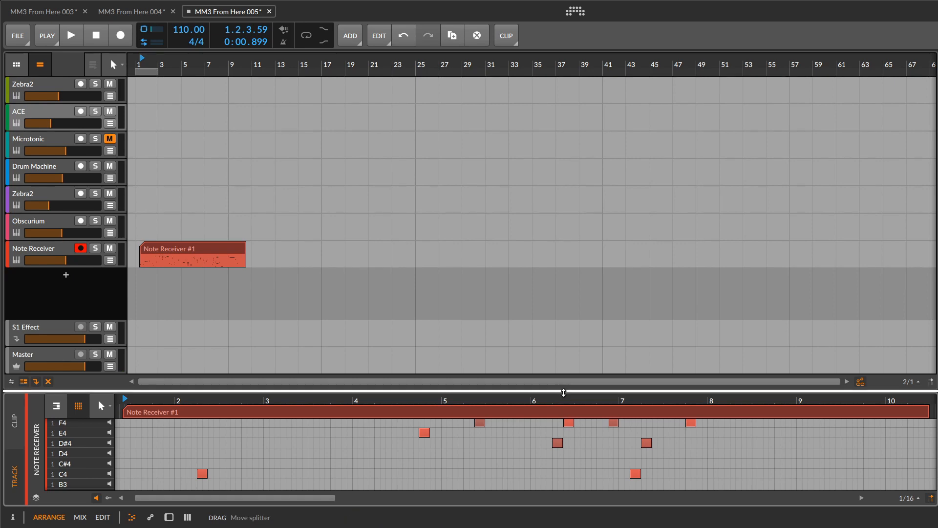
drag(558, 391, 565, 92)
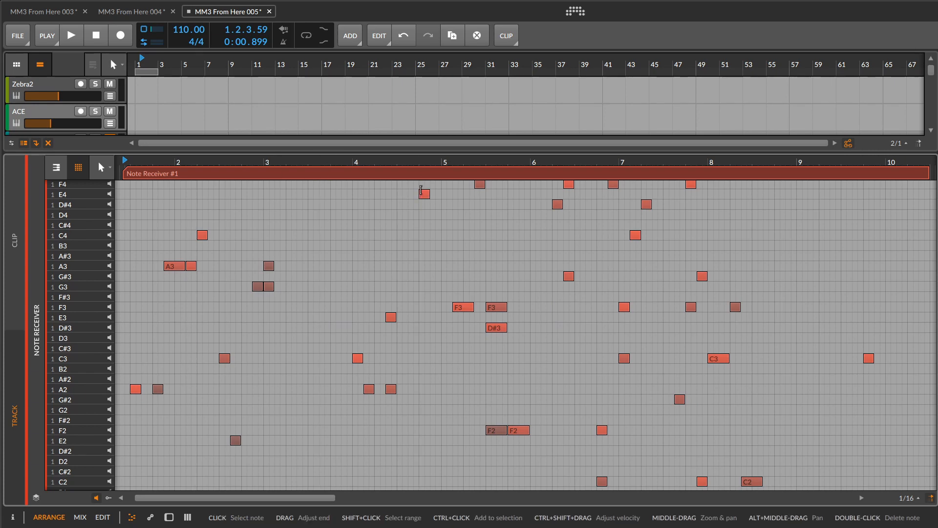
click(424, 193)
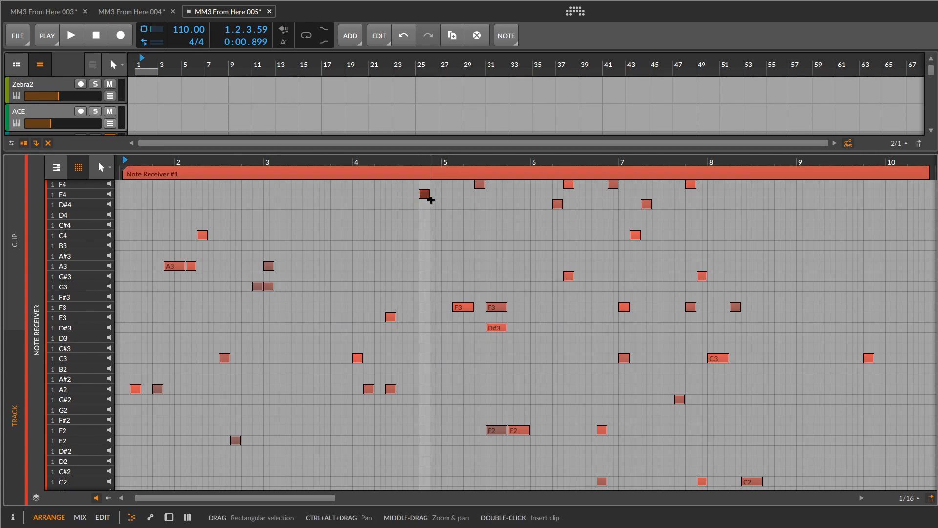
click(777, 184)
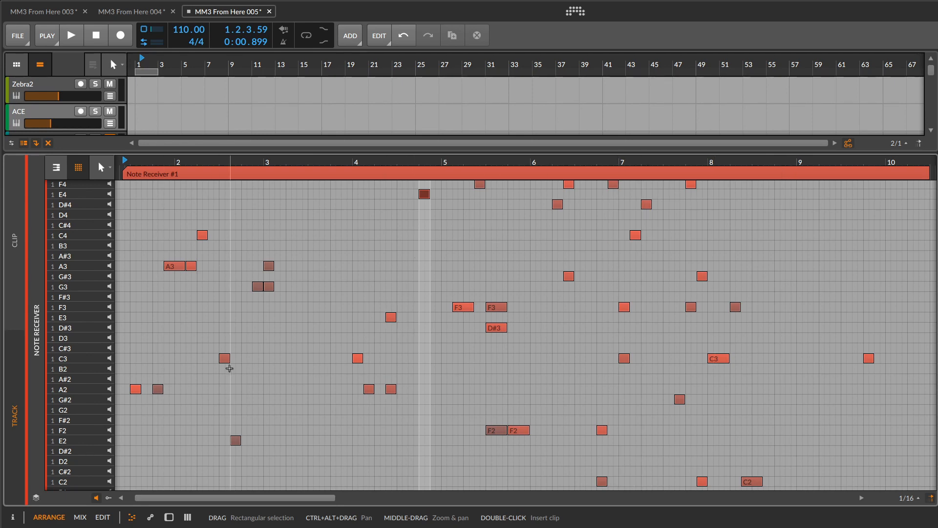
- Shrink the note editor, bring back the ACE track's device chain and reopen the Midi Madness 3 plug-in window
drag(290, 154, 289, 349)
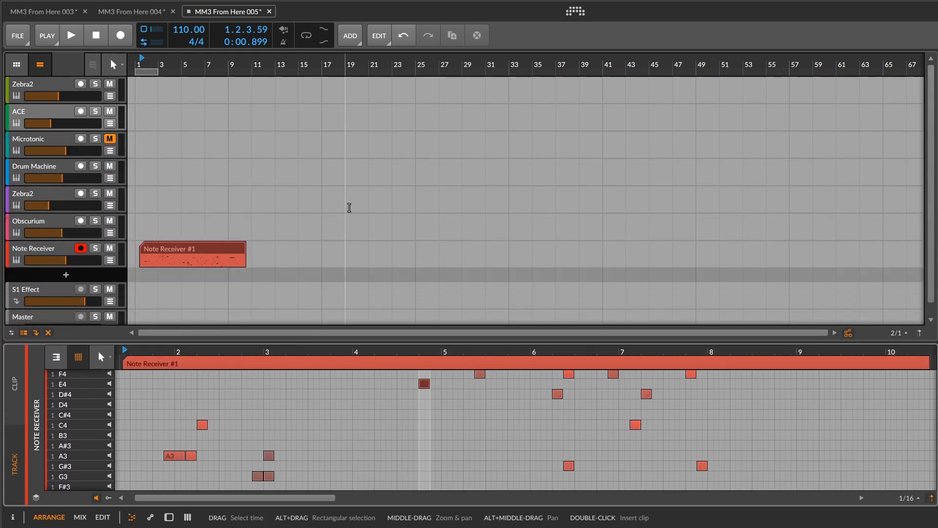
click(176, 517)
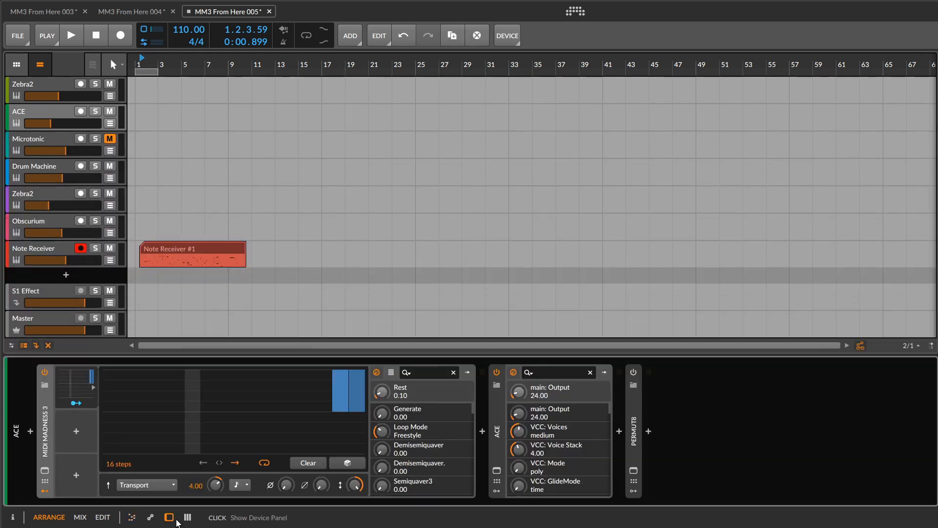
click(46, 470)
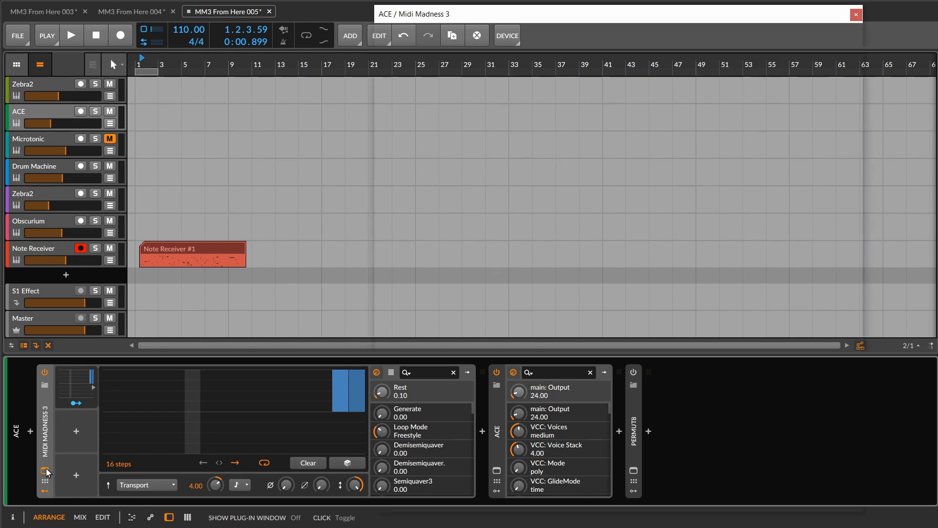
drag(436, 17, 337, 24)
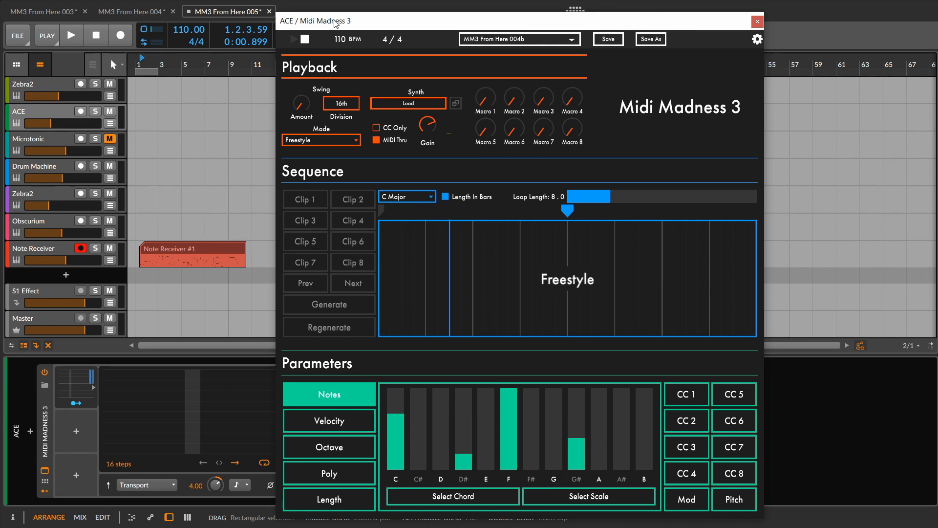
- Inspect Midi Madness 3's preset browser and its Save Preset dialog, closing both without loading or saving a preset
click(503, 39)
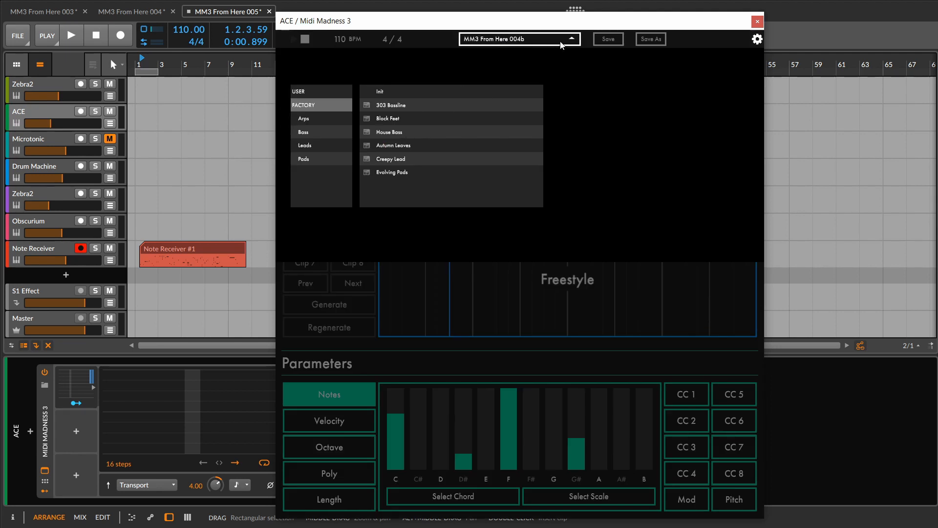
click(498, 41)
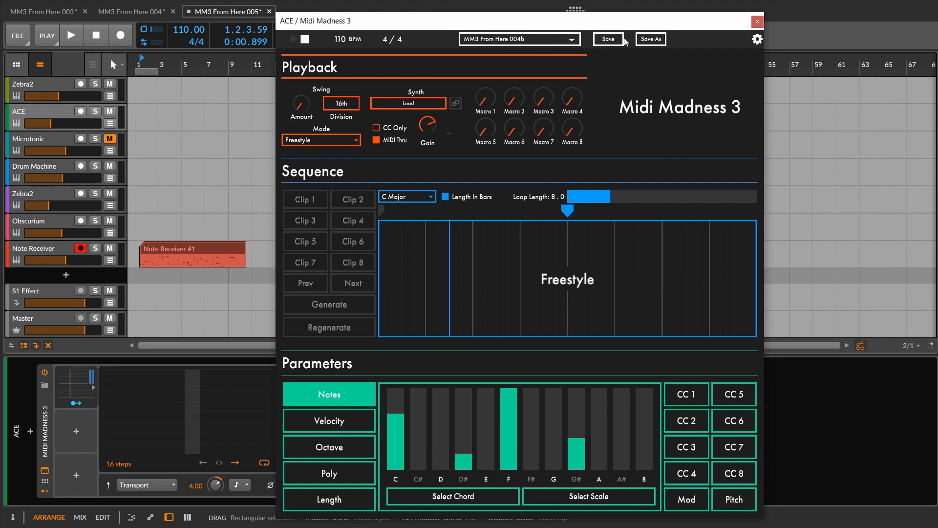
click(644, 41)
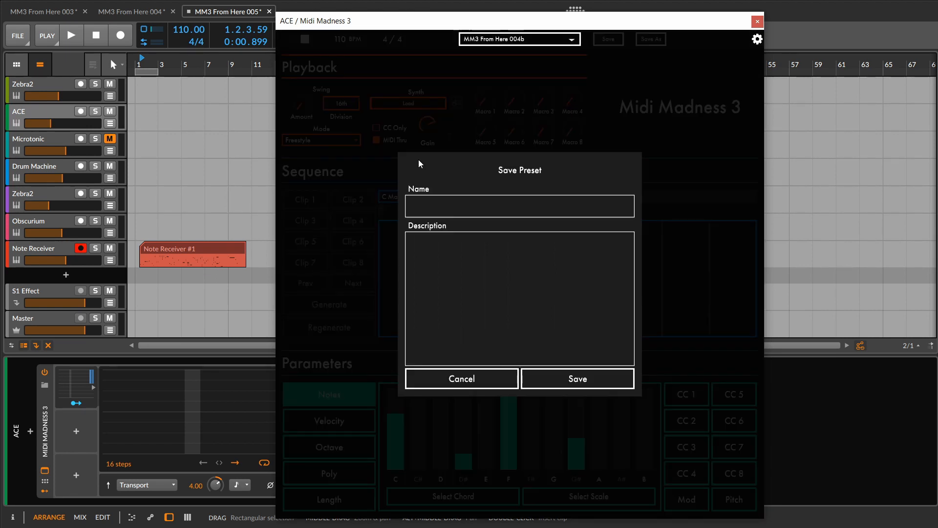
click(428, 207)
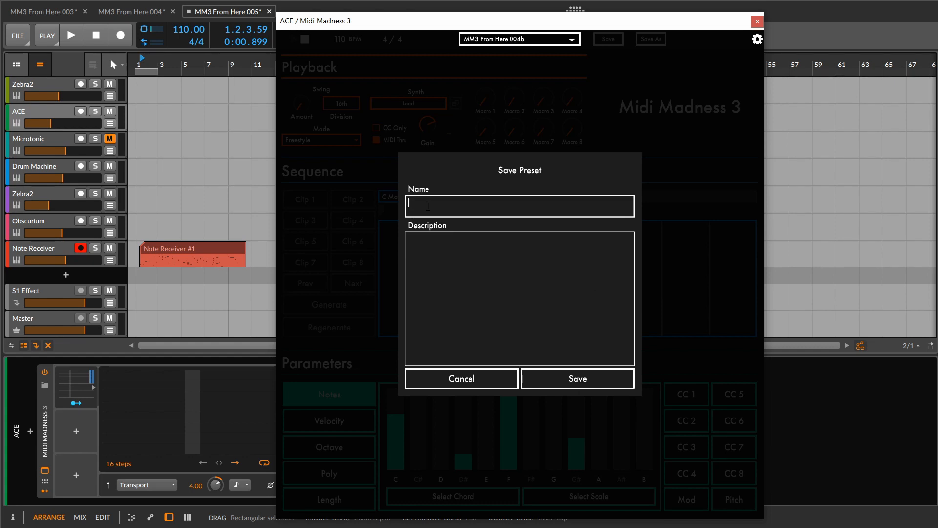
click(460, 205)
drag(532, 203, 404, 206)
click(471, 380)
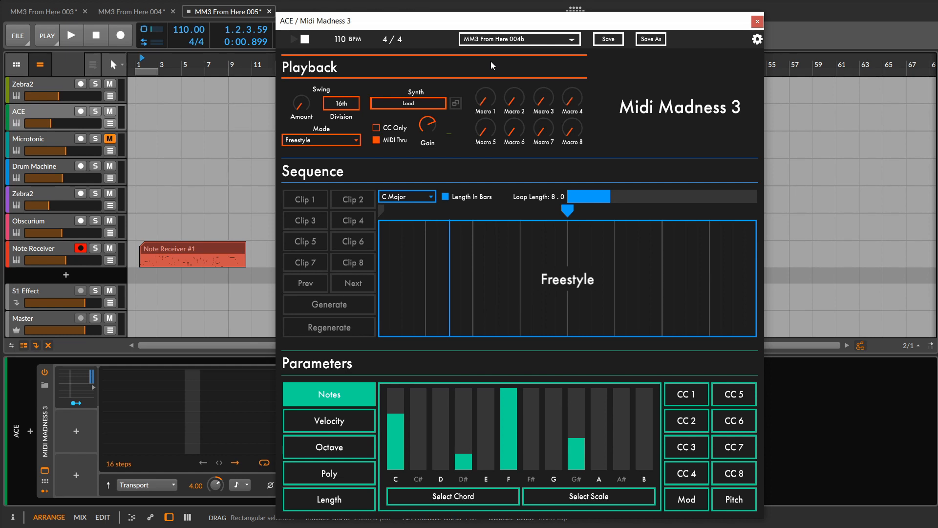
- Set Midi Madness 3's playback mode to Loop and close the plug-in window
drag(549, 21, 594, 17)
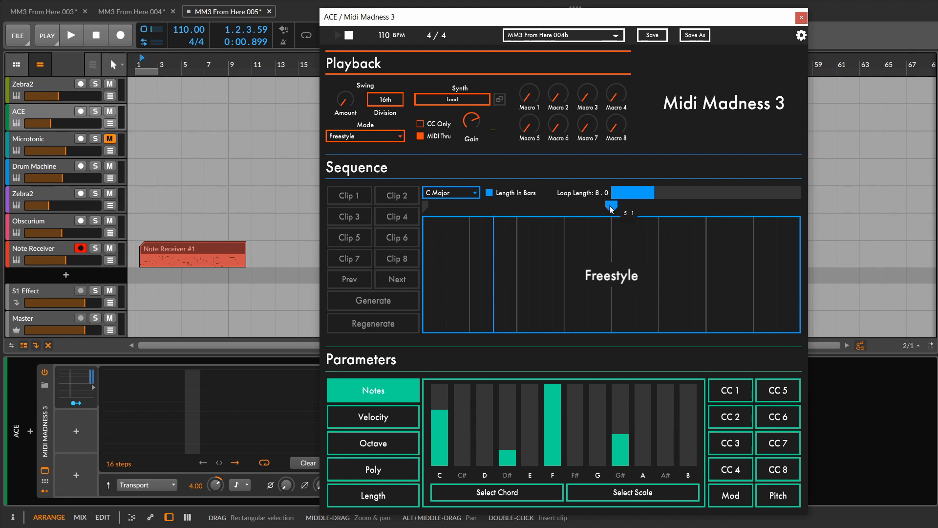
mouse_move(611, 209)
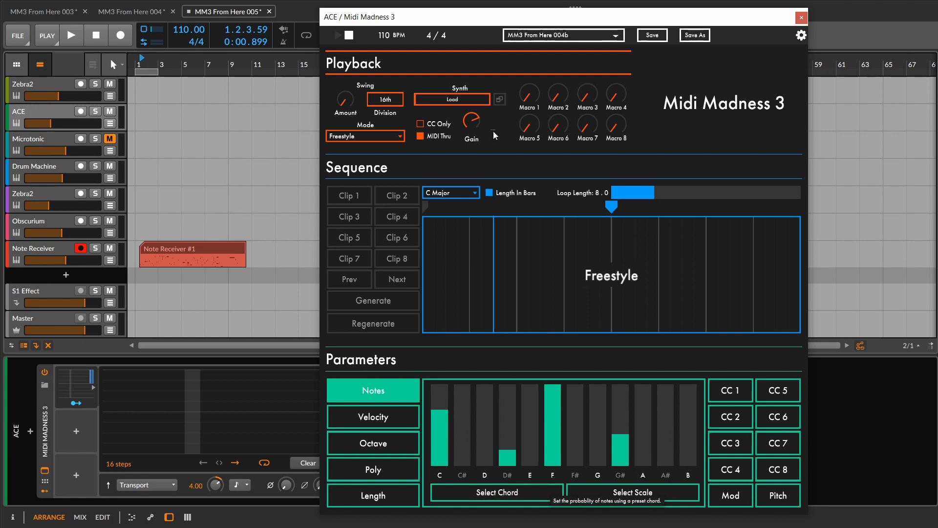
click(372, 136)
click(375, 148)
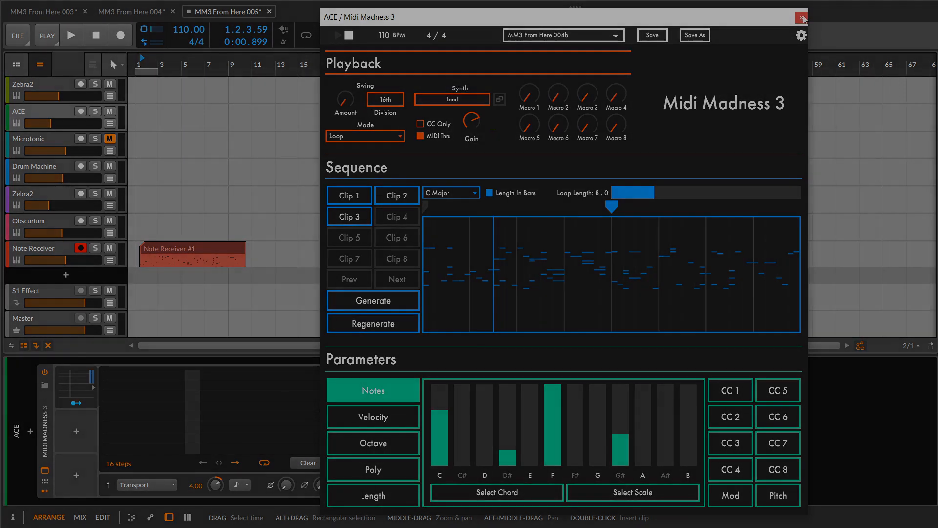
click(802, 18)
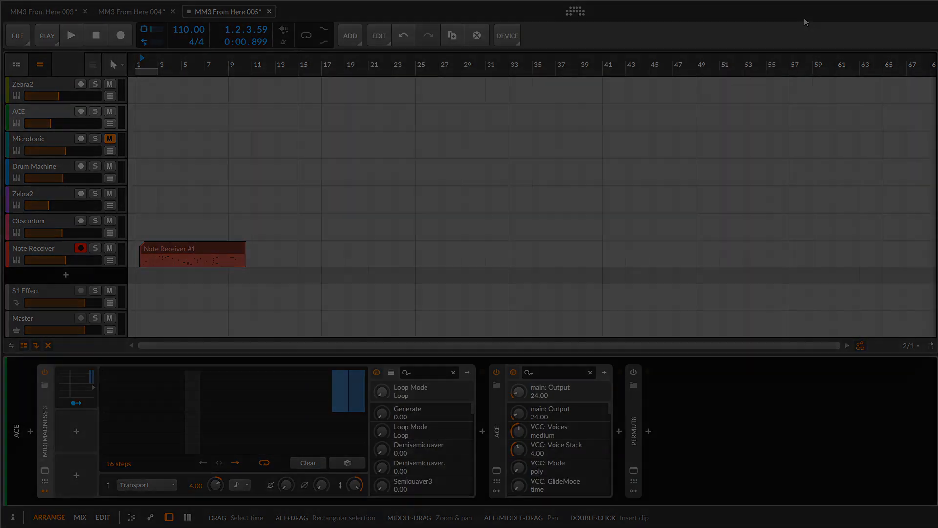